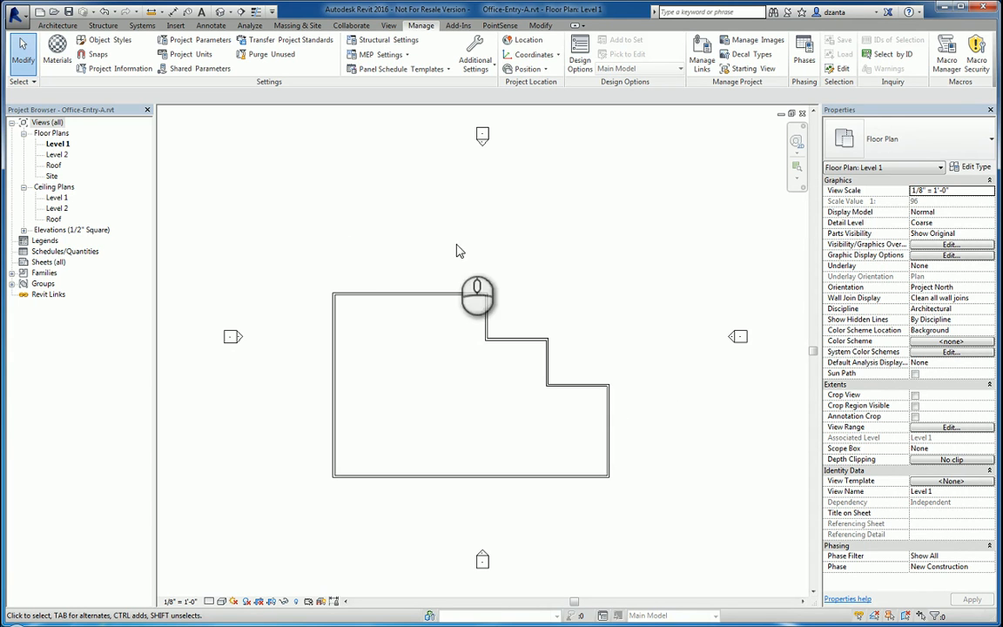
# - Open the Roof floor plan and view the building walls in the default 3D view before returning to the plan
pyautogui.doubleClick(55, 166)
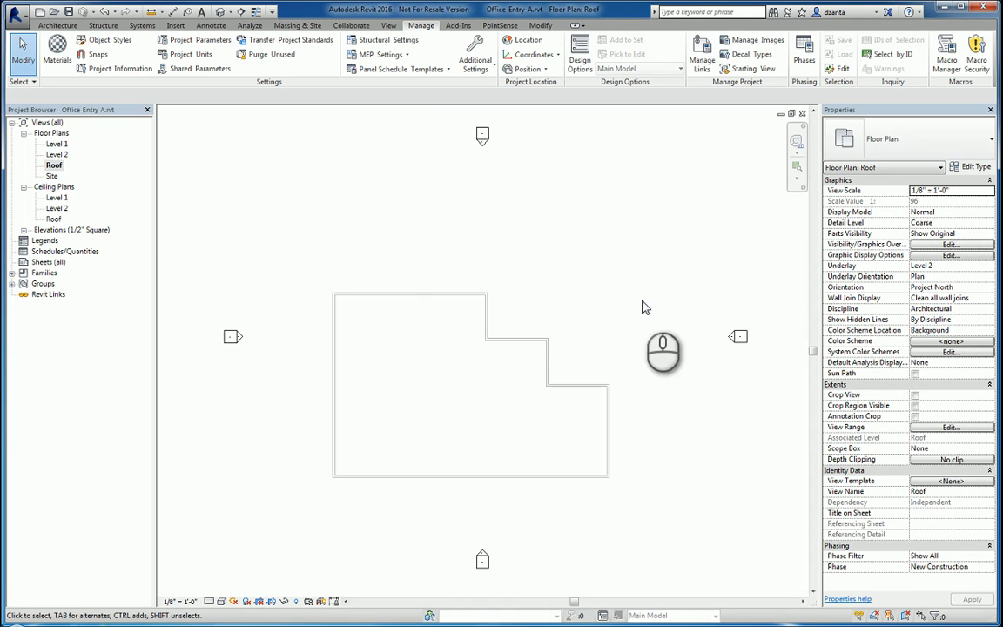
pyautogui.click(217, 11)
pyautogui.scroll(-2, 575, 261)
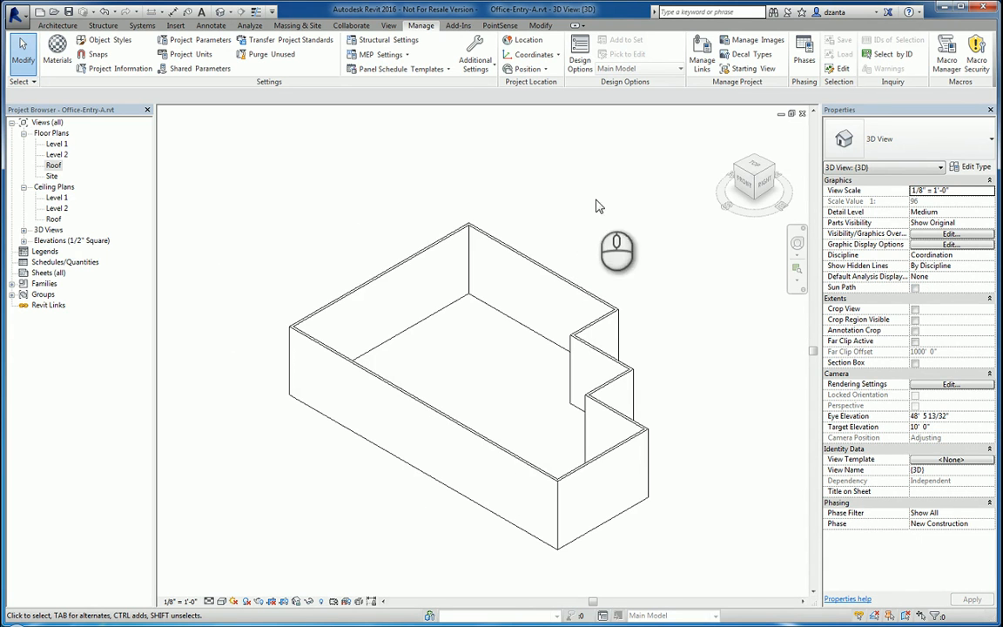
pyautogui.click(802, 115)
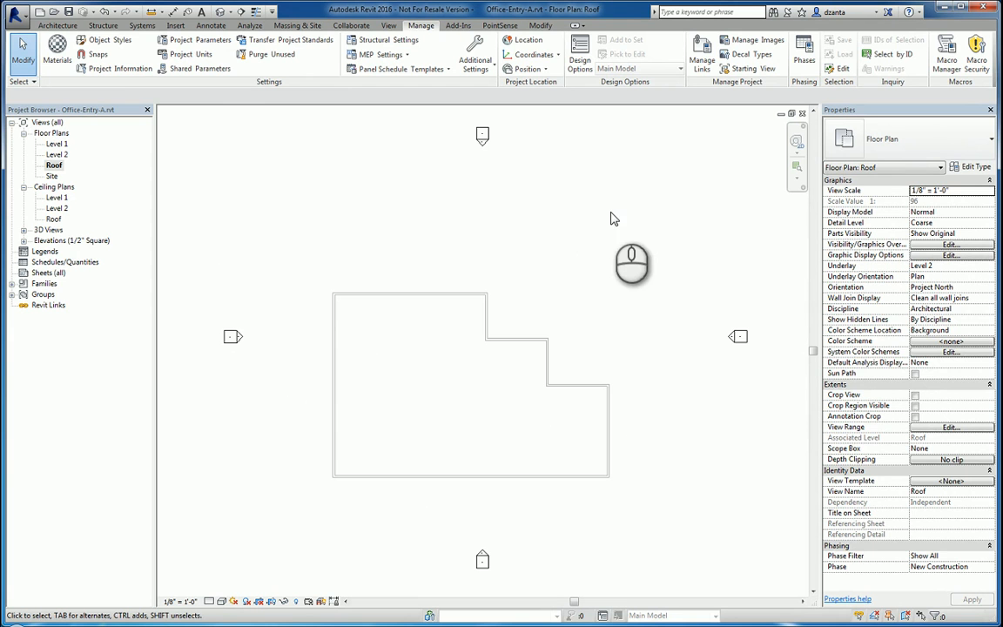
# - Create two new option sets in the project's design options
pyautogui.click(580, 55)
pyautogui.moveTo(752, 322); pyautogui.dragTo(517, 192)
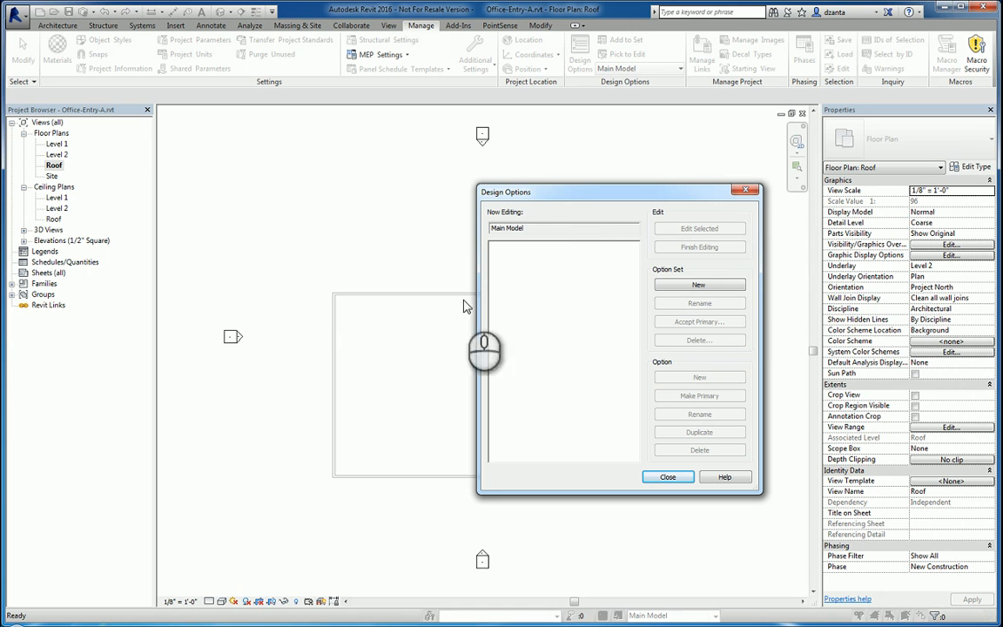
pyautogui.click(685, 287)
pyautogui.click(688, 286)
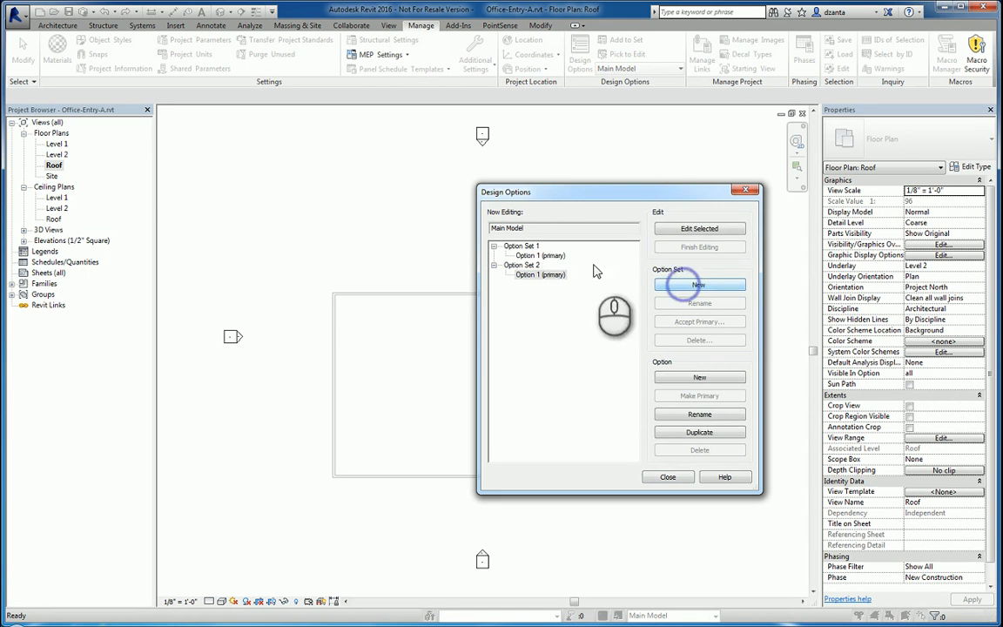
# - Rename Option Set 1 as "Main Roof" and Option Set 2 as "Entry Roof"
pyautogui.click(521, 247)
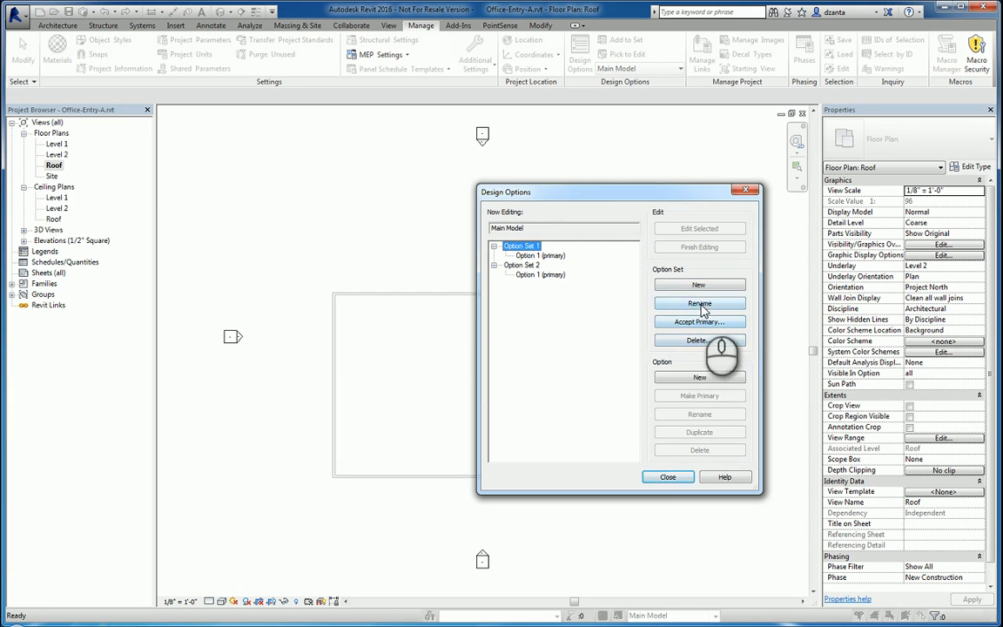
pyautogui.click(700, 303)
pyautogui.write('Main Roo')
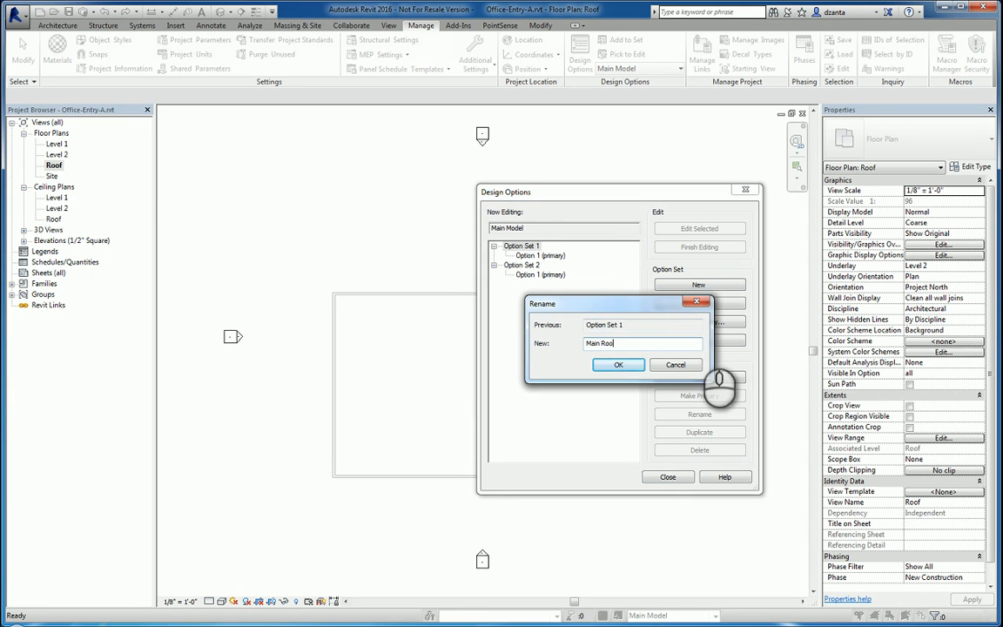
pyautogui.write('f')
pyautogui.press('Return')
pyautogui.click(521, 265)
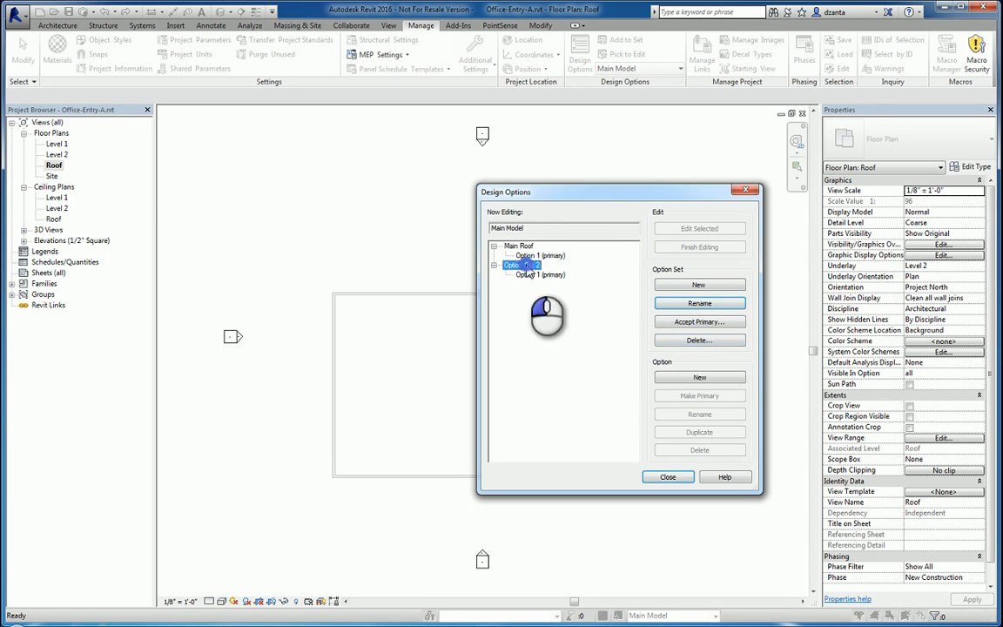
pyautogui.click(711, 305)
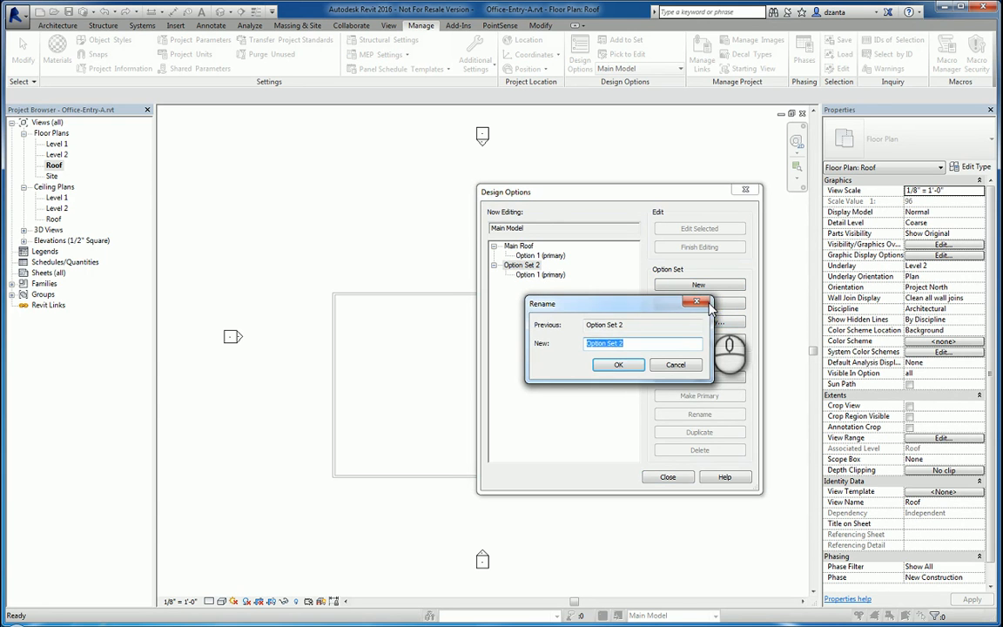
pyautogui.write('Entry Roof')
pyautogui.press('Return')
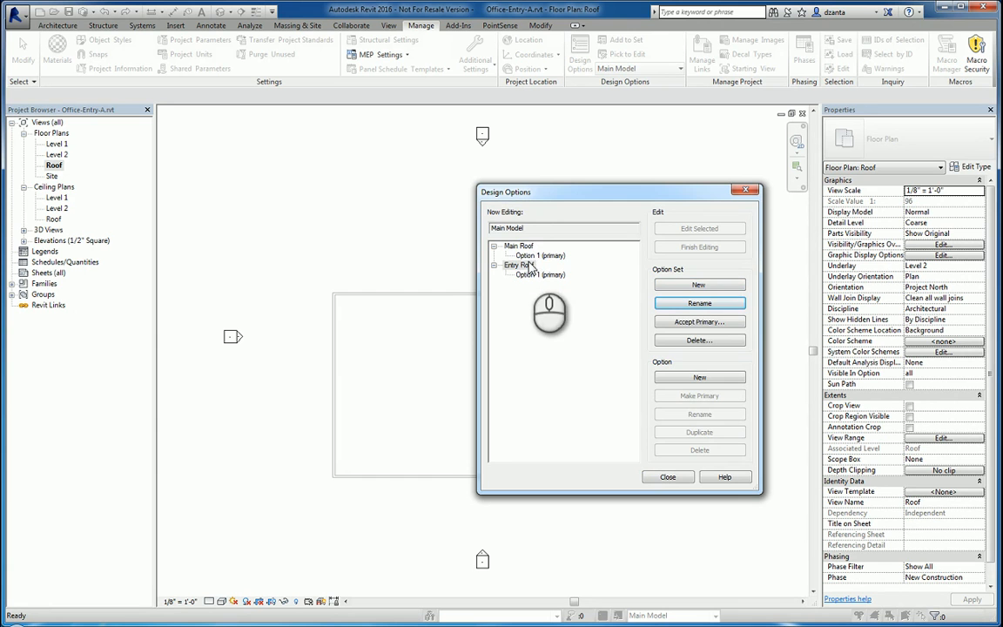
# - Add two more options to the Main Roof set and two more to the Entry Roof set
pyautogui.click(540, 255)
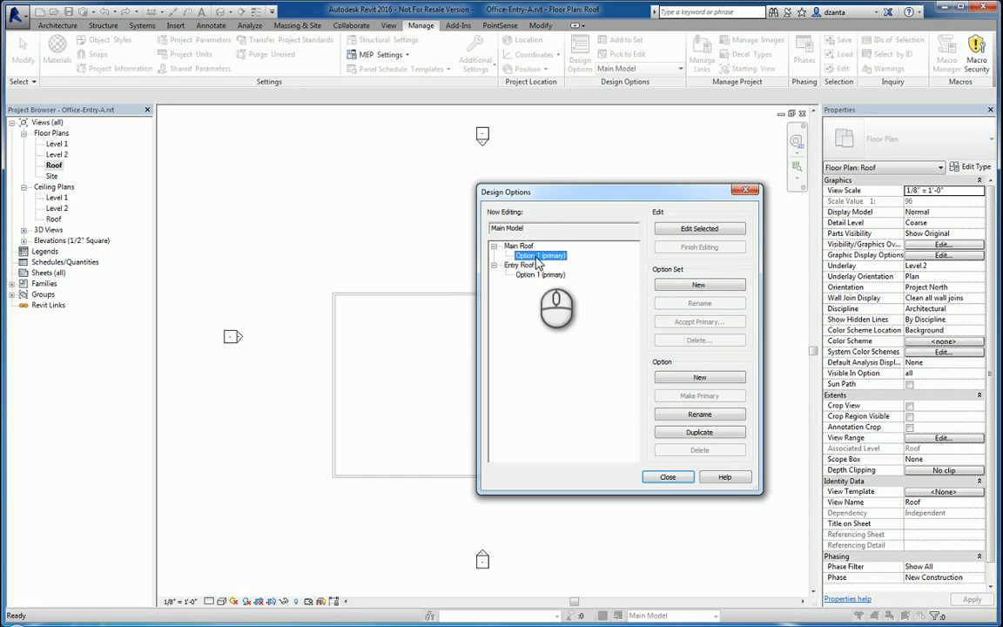
pyautogui.click(710, 384)
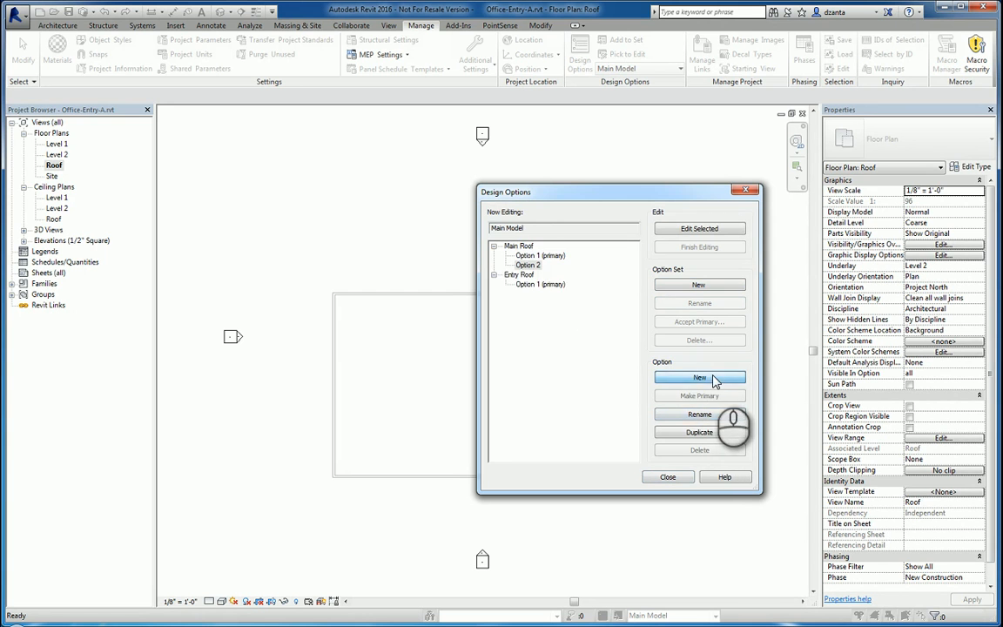
pyautogui.click(712, 381)
pyautogui.click(535, 294)
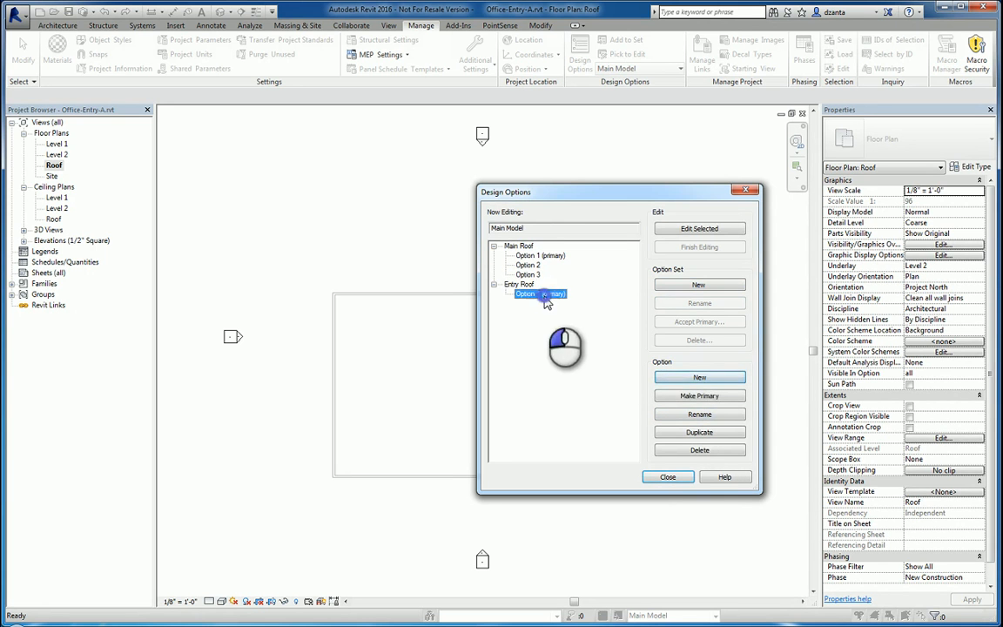
pyautogui.click(699, 377)
pyautogui.click(700, 377)
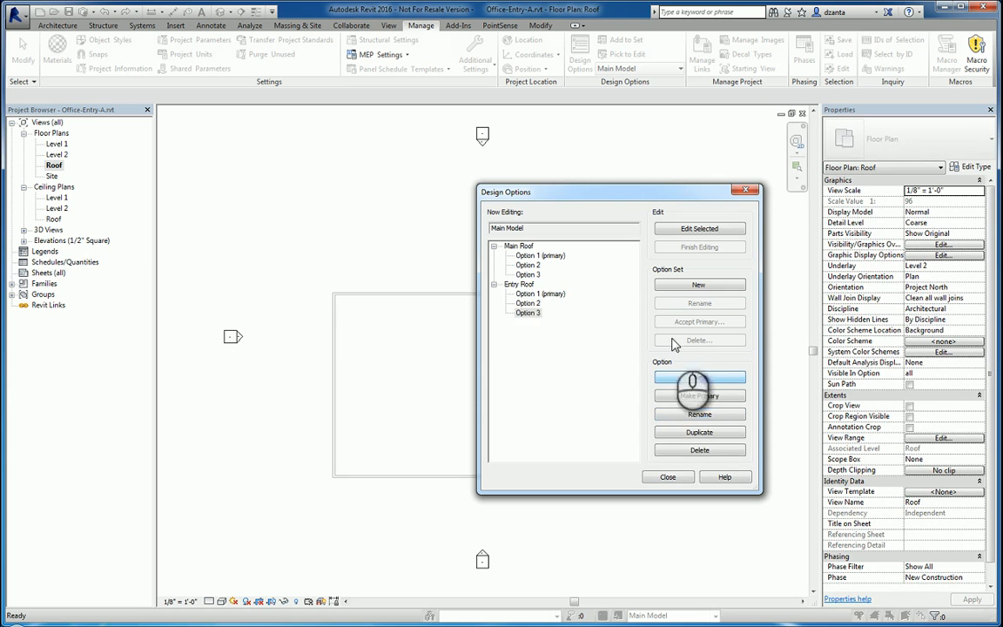
# - Rename the three Main Roof options in order as "9 and 12 slope", "6 and 12 slope" and "3 and 12 slope"
pyautogui.click(540, 255)
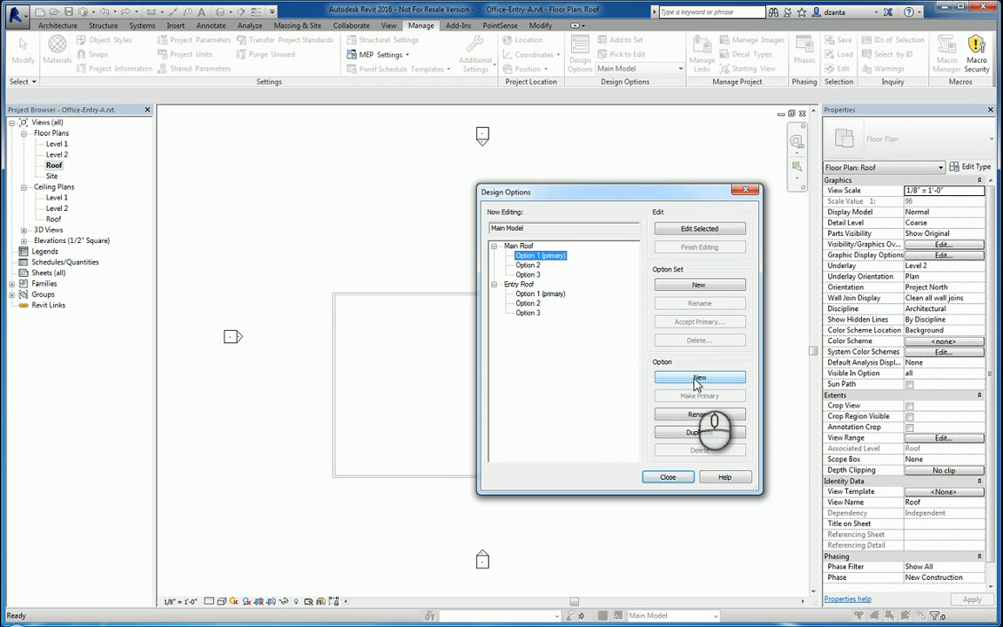
pyautogui.click(699, 414)
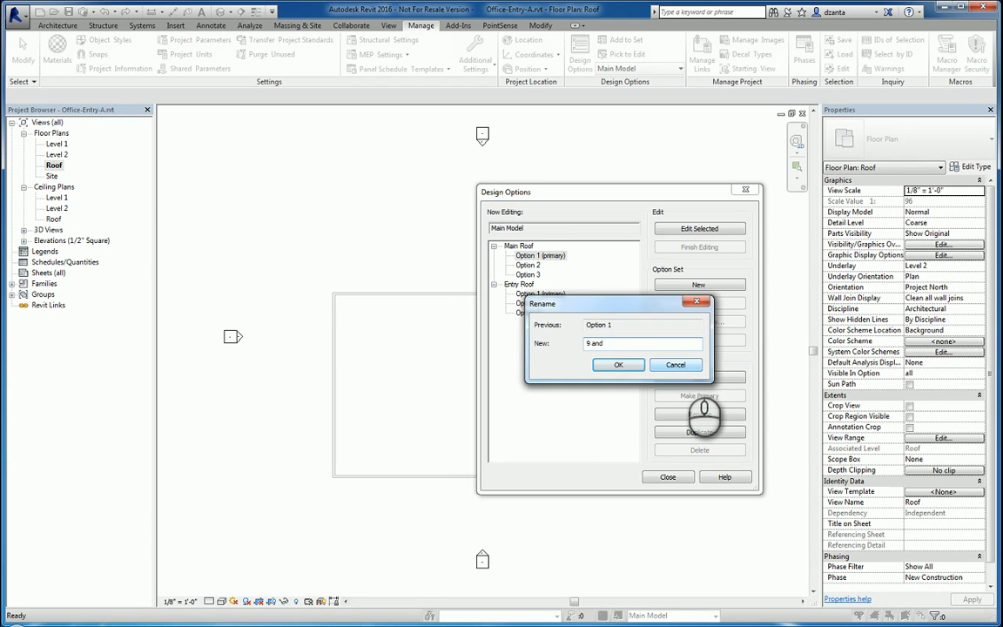
pyautogui.write('9 and 12 slope')
pyautogui.press('Return')
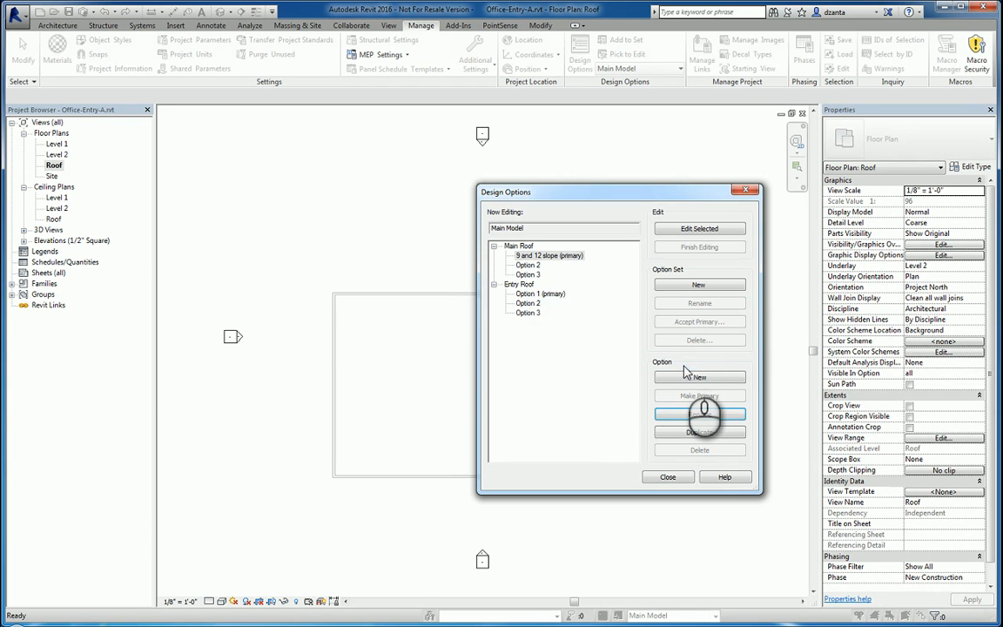
pyautogui.click(527, 265)
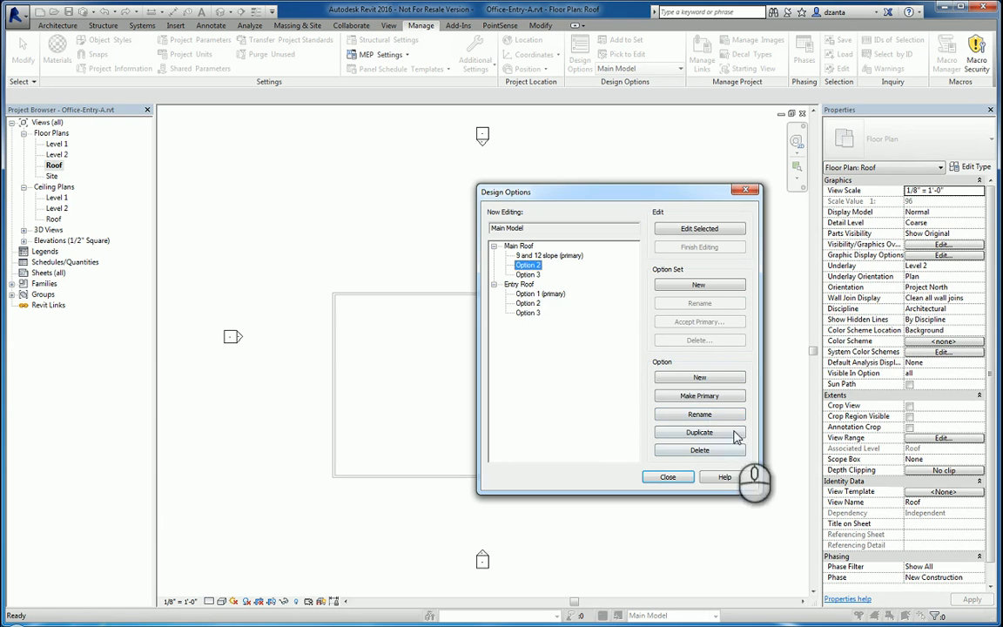
pyautogui.click(699, 414)
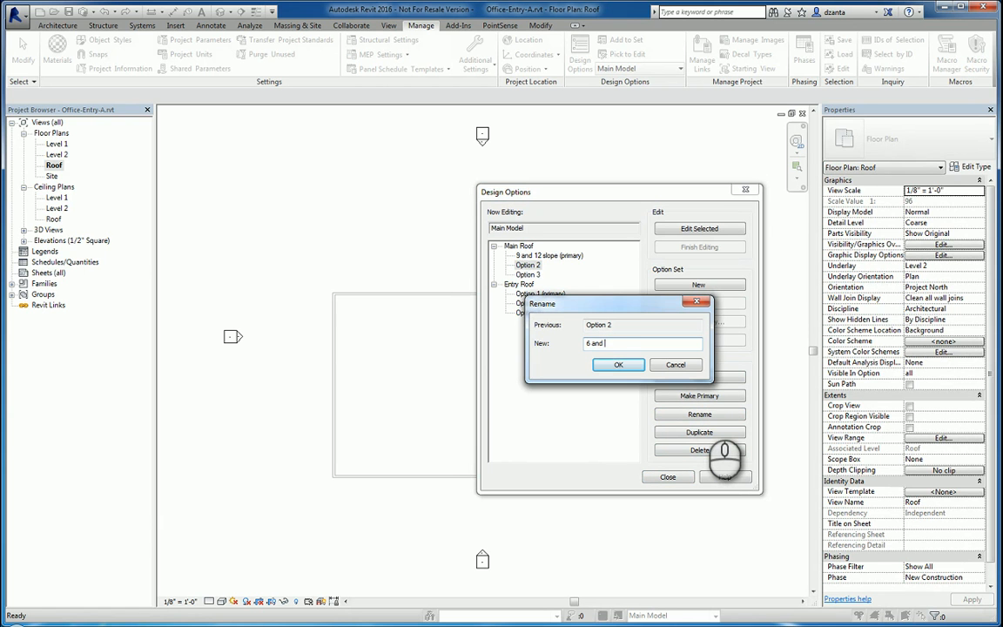
pyautogui.write('6 and 12 slope')
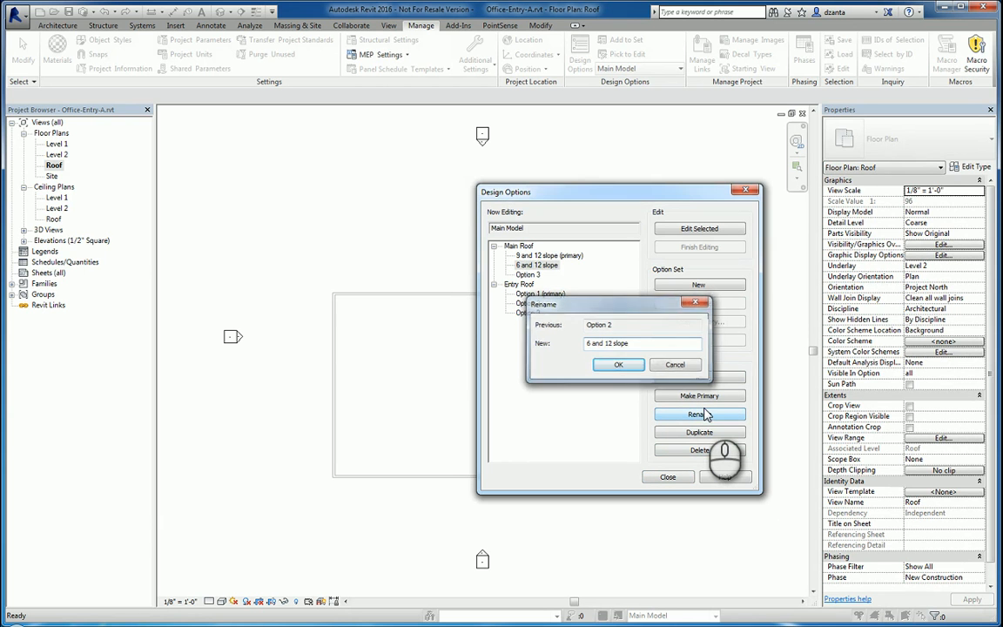
pyautogui.press('Return')
pyautogui.click(528, 274)
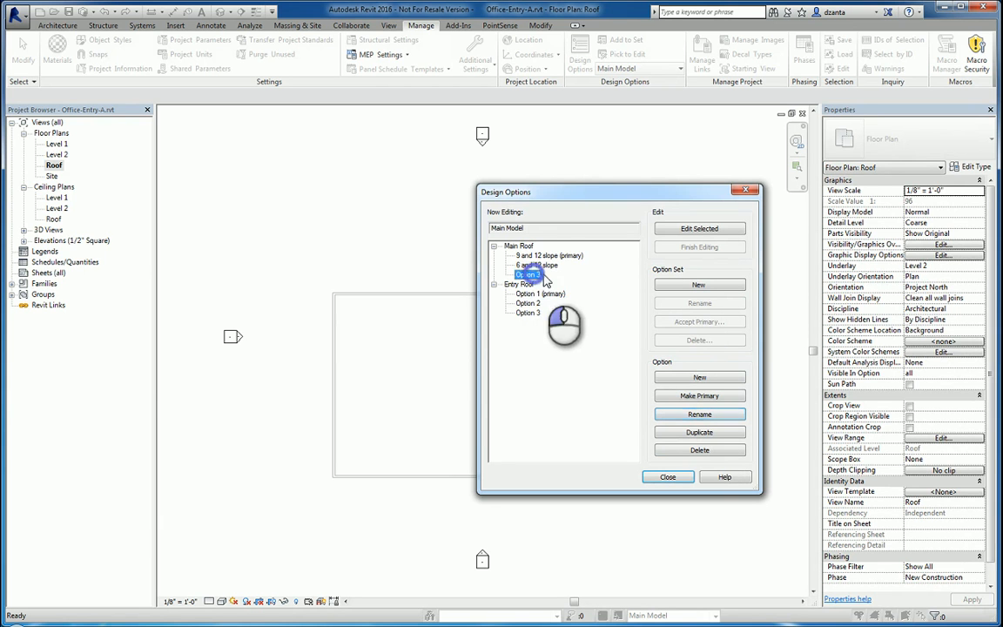
pyautogui.click(699, 415)
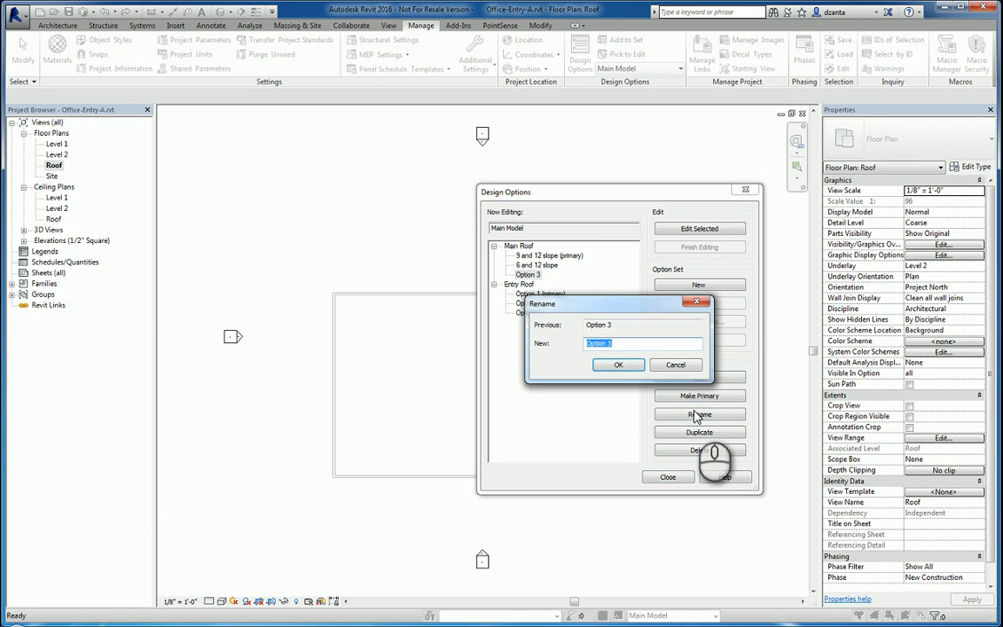
pyautogui.write('3 and 12 slope')
pyautogui.press('Return')
# - Rename the three Entry Roof options in order as "curved entry", "stepped entry" and "angled entry", and close the design options
pyautogui.click(542, 296)
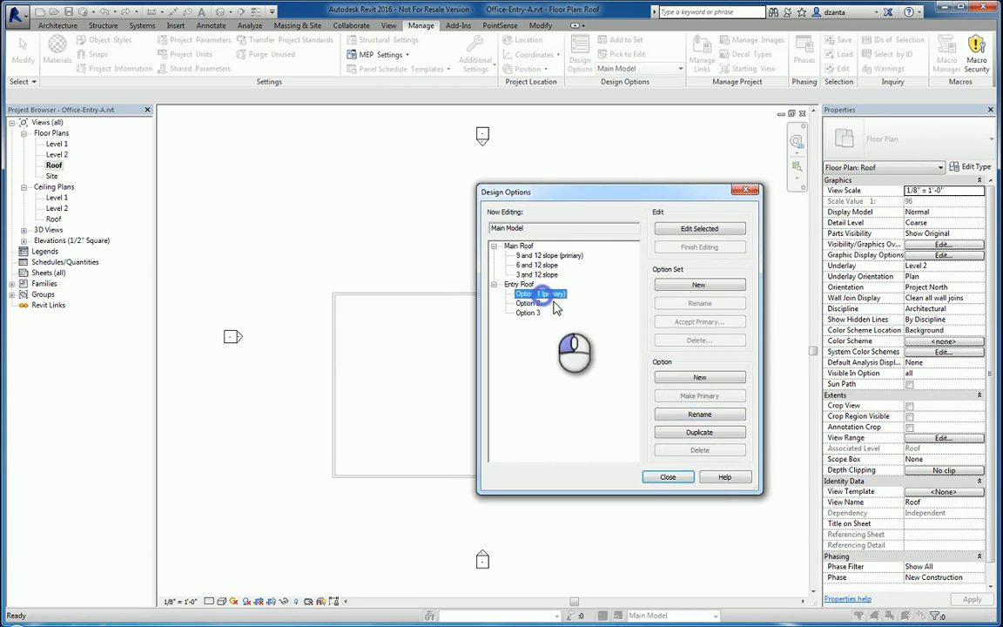
pyautogui.click(685, 415)
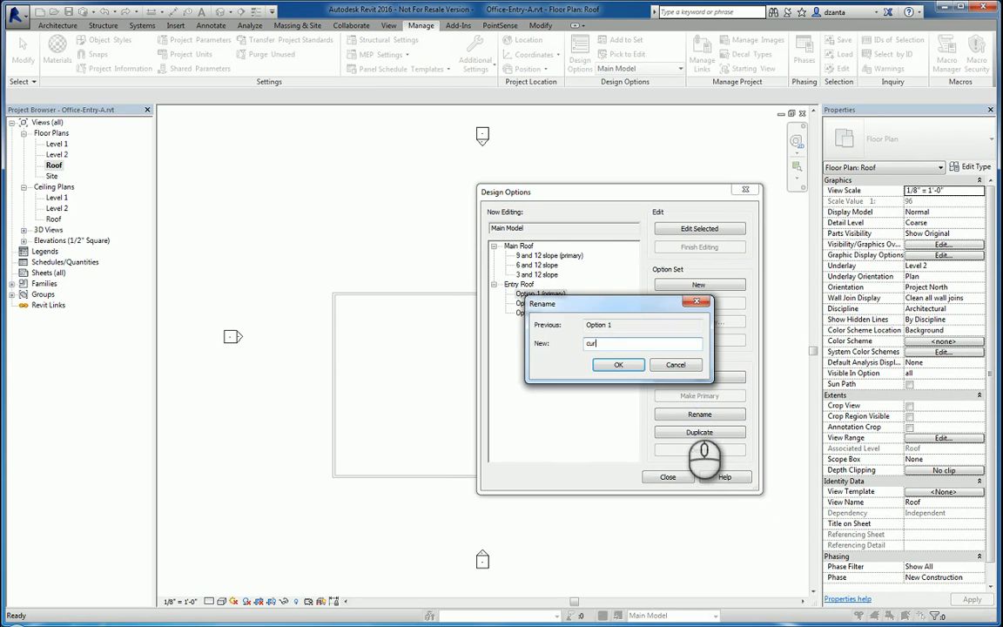
pyautogui.write('curved entry')
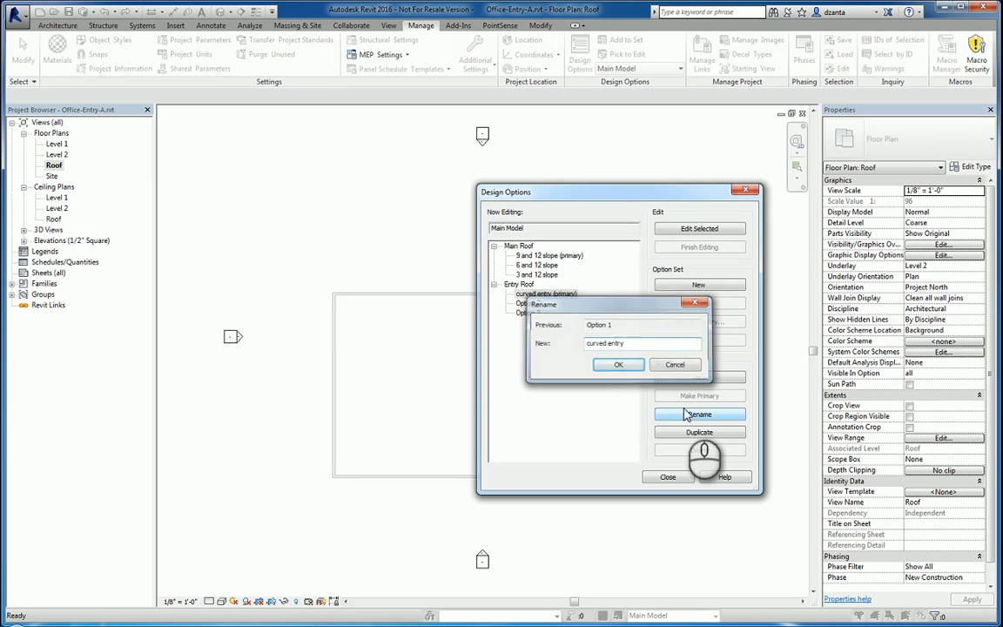
pyautogui.press('Return')
pyautogui.click(528, 303)
pyautogui.click(688, 415)
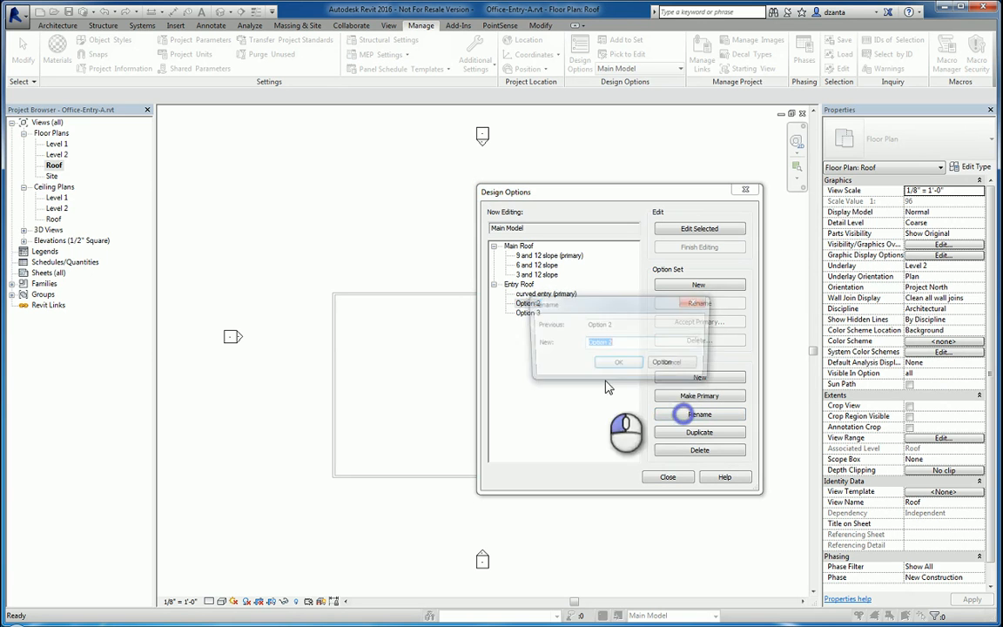
pyautogui.write('stepped en')
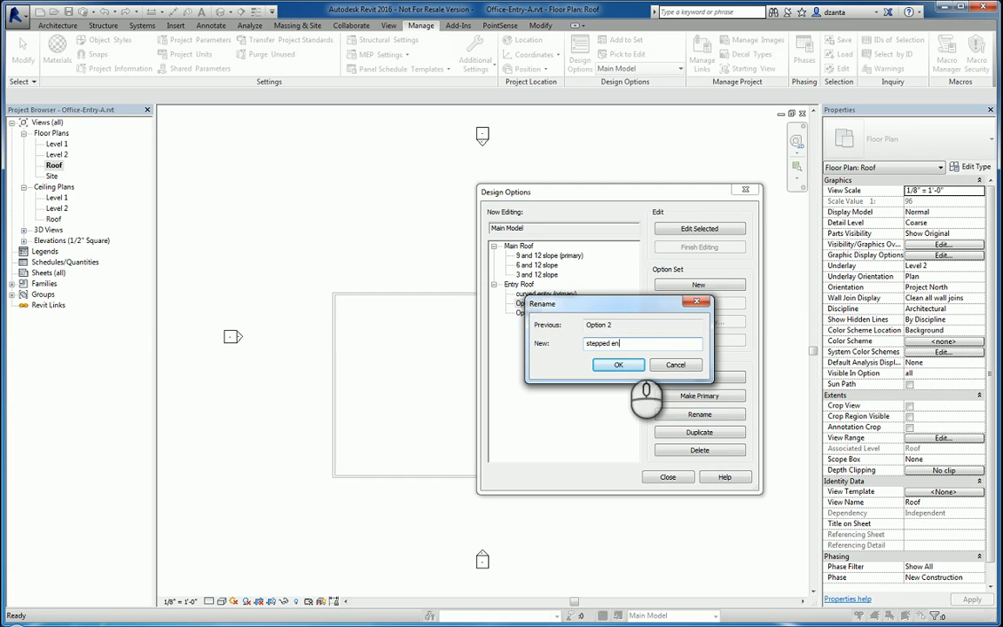
pyautogui.write('try')
pyautogui.press('Return')
pyautogui.click(528, 313)
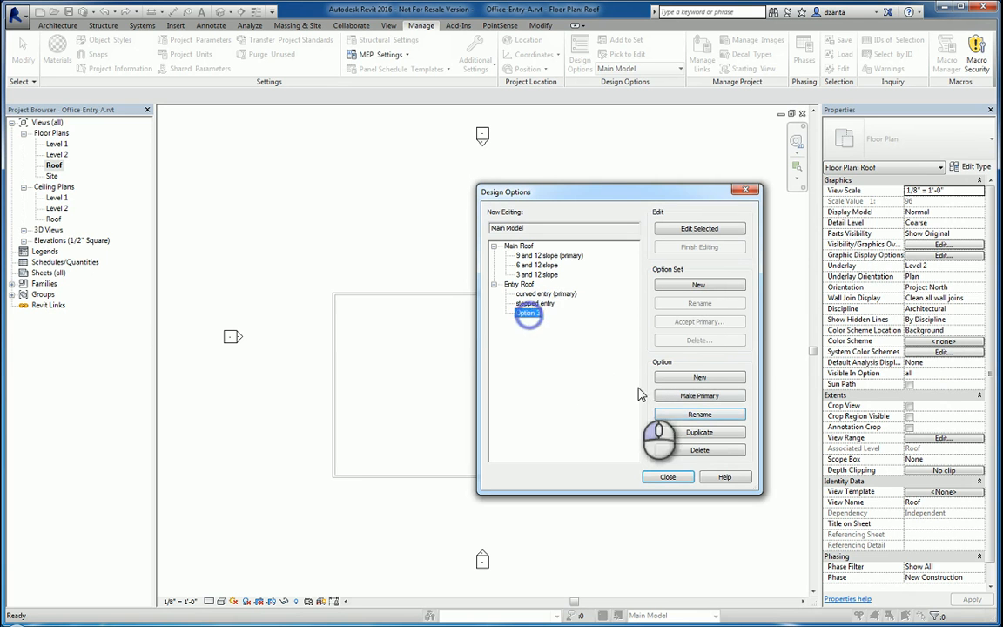
pyautogui.click(697, 414)
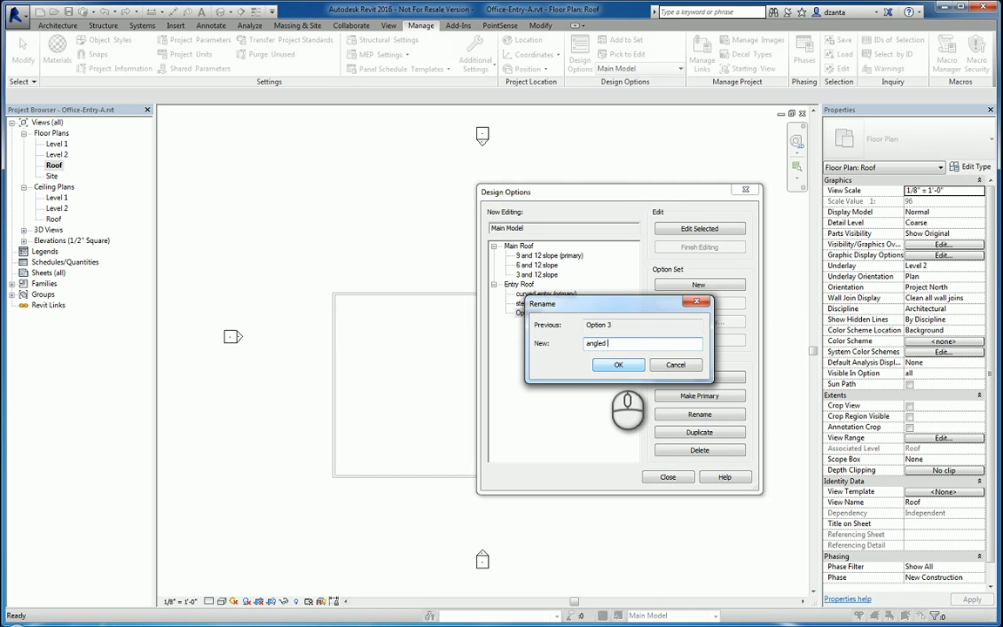
pyautogui.click(609, 365)
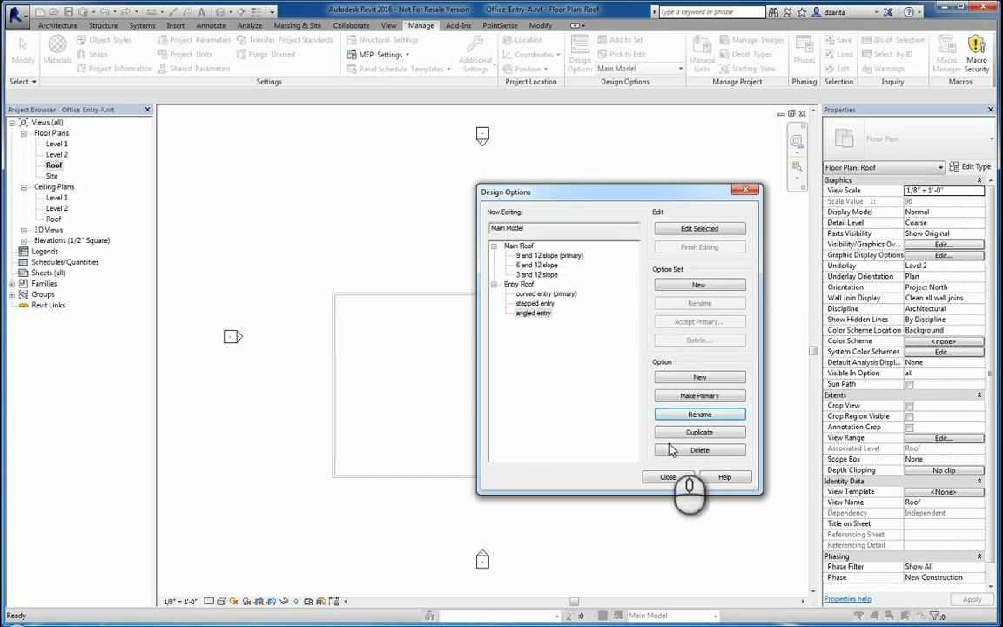
pyautogui.click(668, 479)
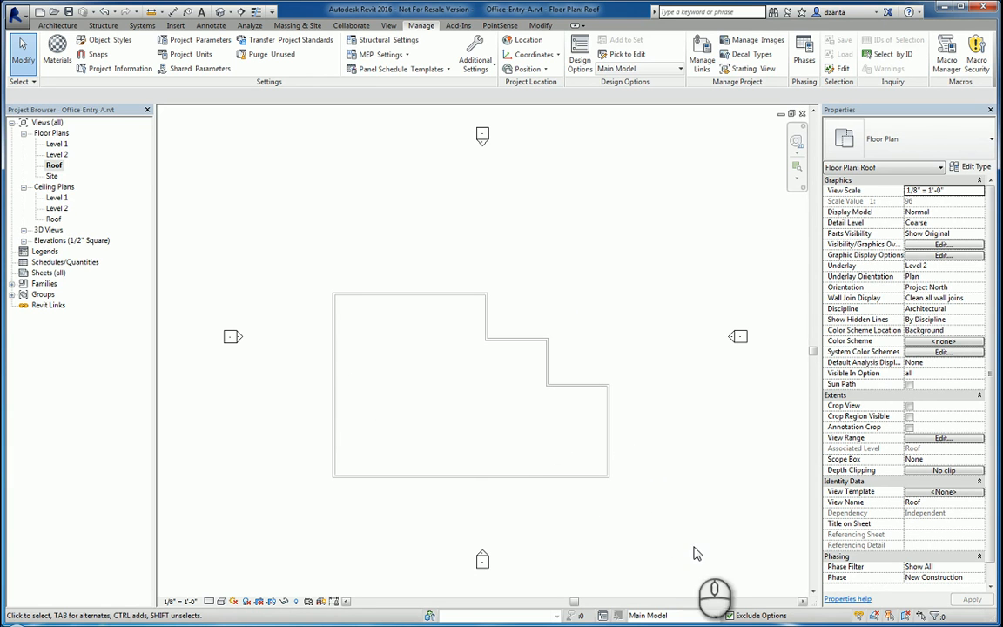
# - Activate the "9 and 12 slope" option and start a roof footprint around the whole exterior wall chain with a 1' overhang
pyautogui.click(715, 616)
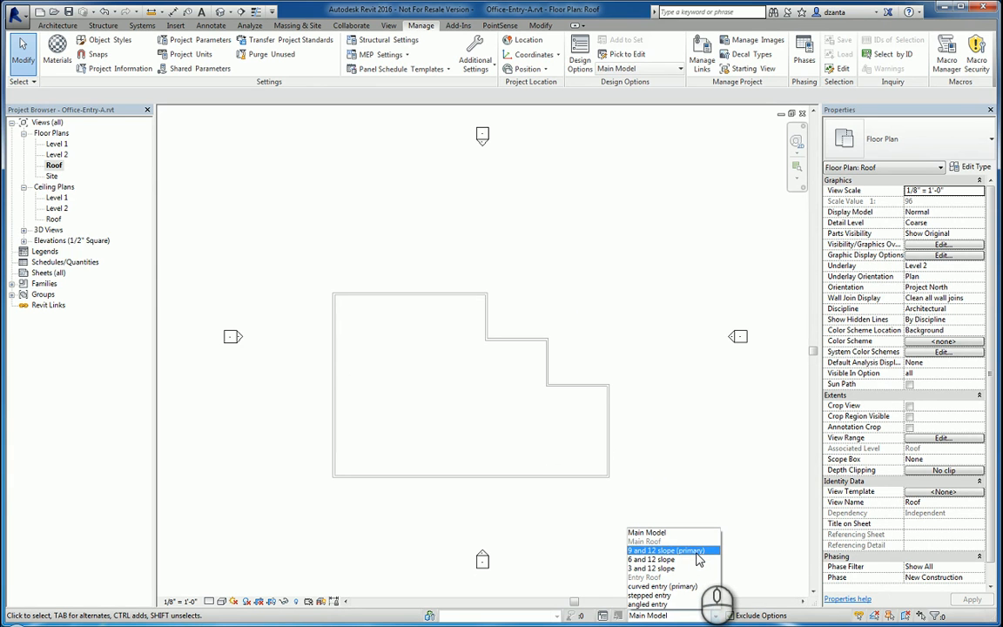
pyautogui.click(697, 552)
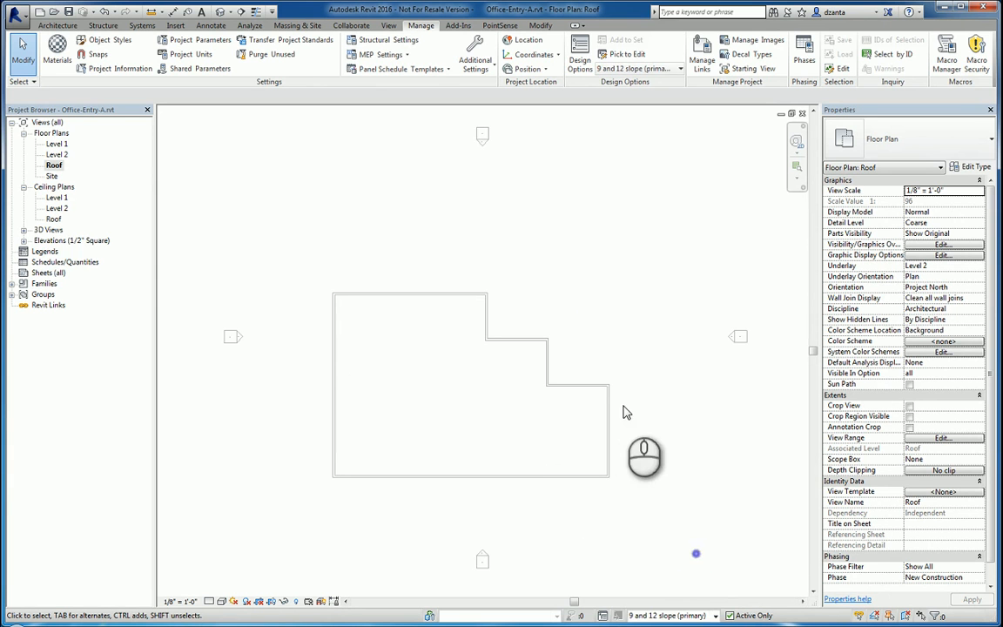
pyautogui.click(59, 26)
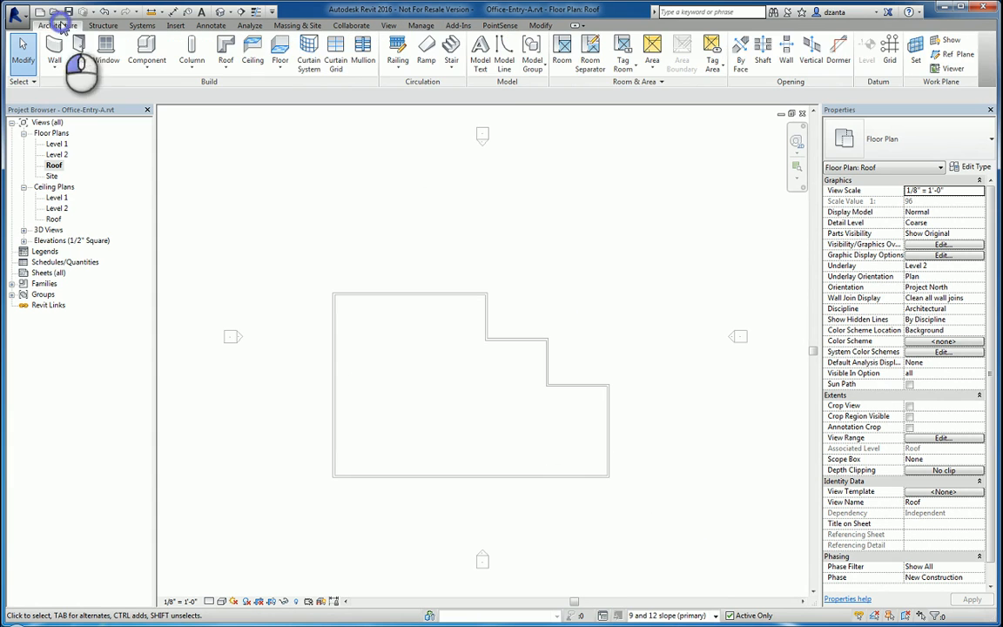
pyautogui.click(225, 50)
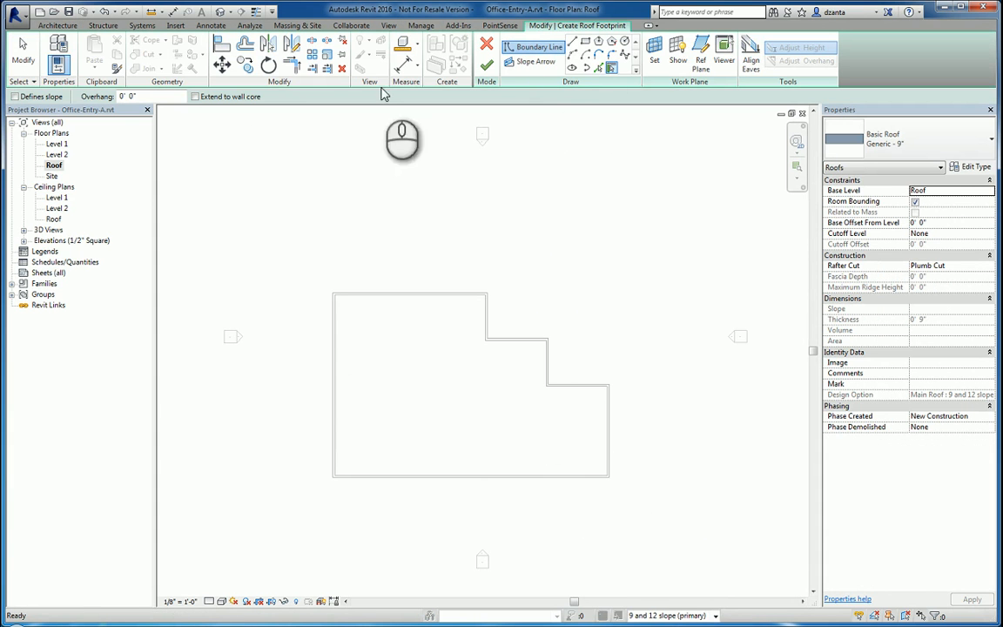
pyautogui.doubleClick(145, 96)
pyautogui.write('1')
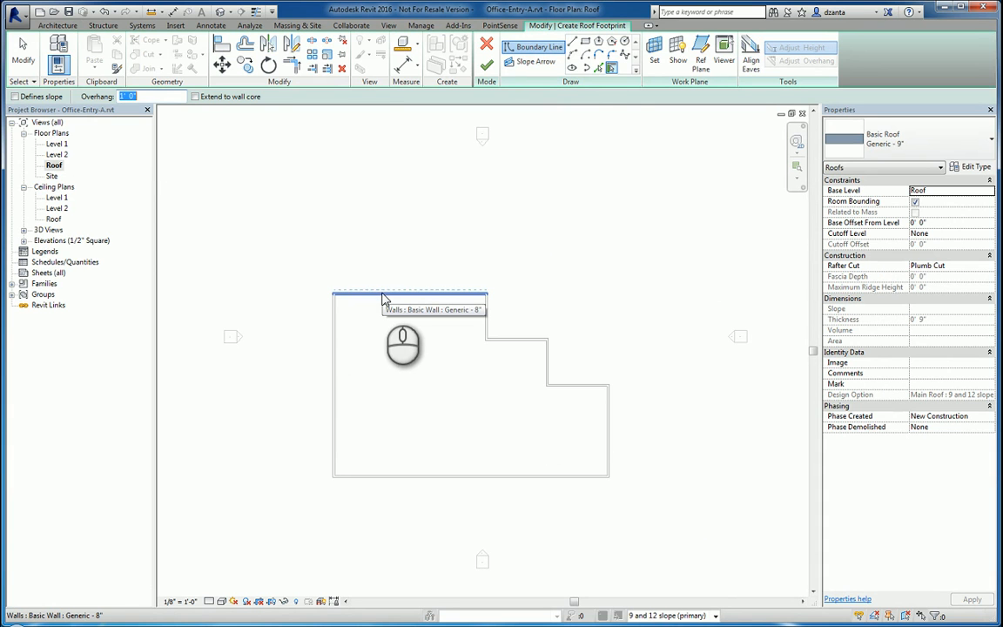
pyautogui.click(382, 259)
pyautogui.press('Tab')
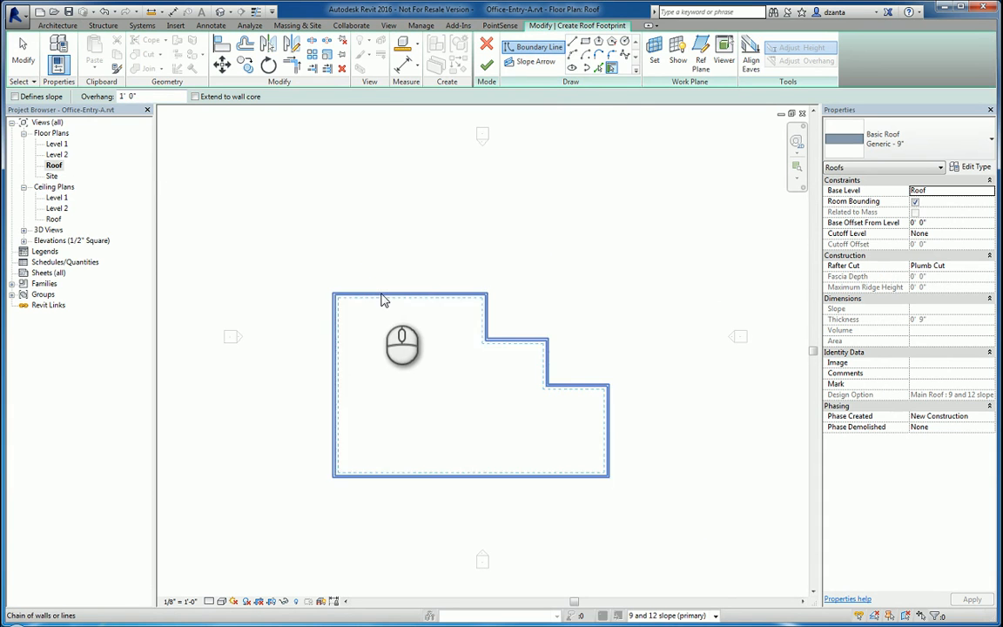
pyautogui.click(381, 296)
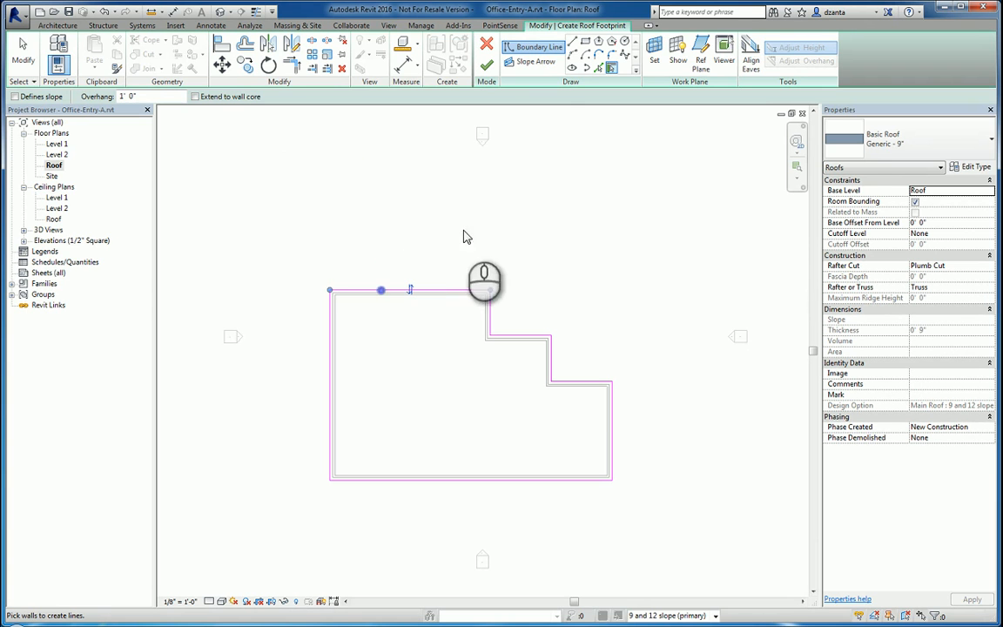
# - Make all eight roof boundary lines slope-defining and set their overhang to 2'
pyautogui.click(24, 59)
pyautogui.moveTo(265, 272)
pyautogui.mouseDown()
pyautogui.moveTo(524, 443)
pyautogui.moveTo(687, 519)
pyautogui.mouseUp()
pyautogui.click(251, 96)
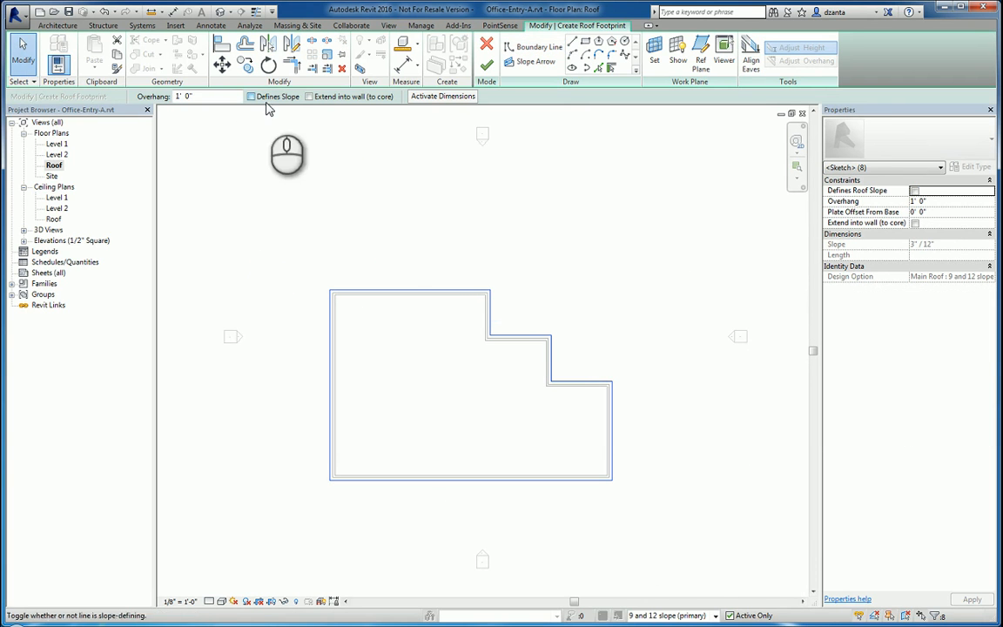
pyautogui.doubleClick(206, 96)
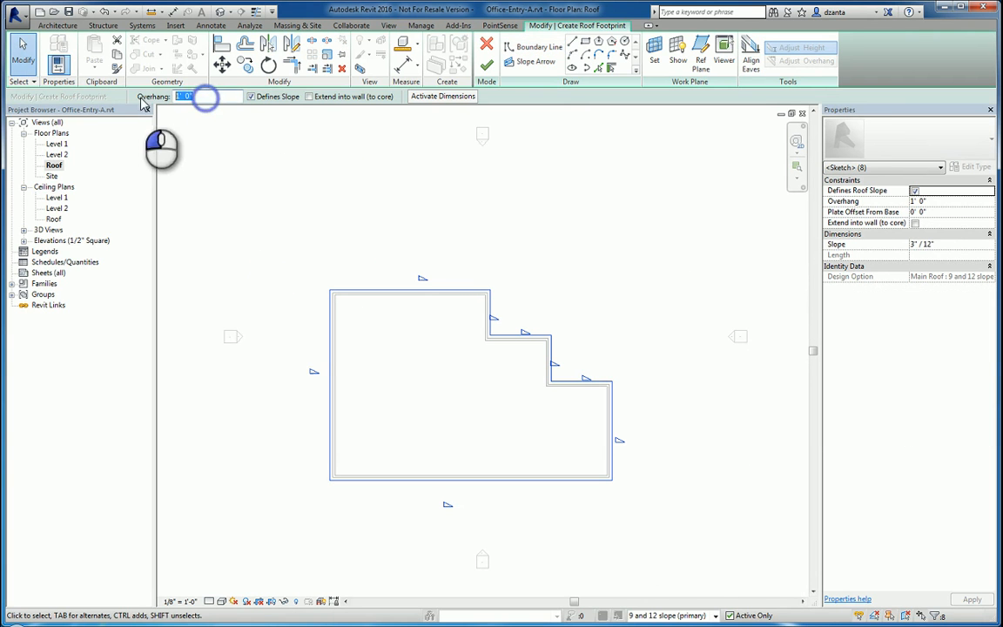
pyautogui.write('2')
pyautogui.press('Return')
pyautogui.click(271, 157)
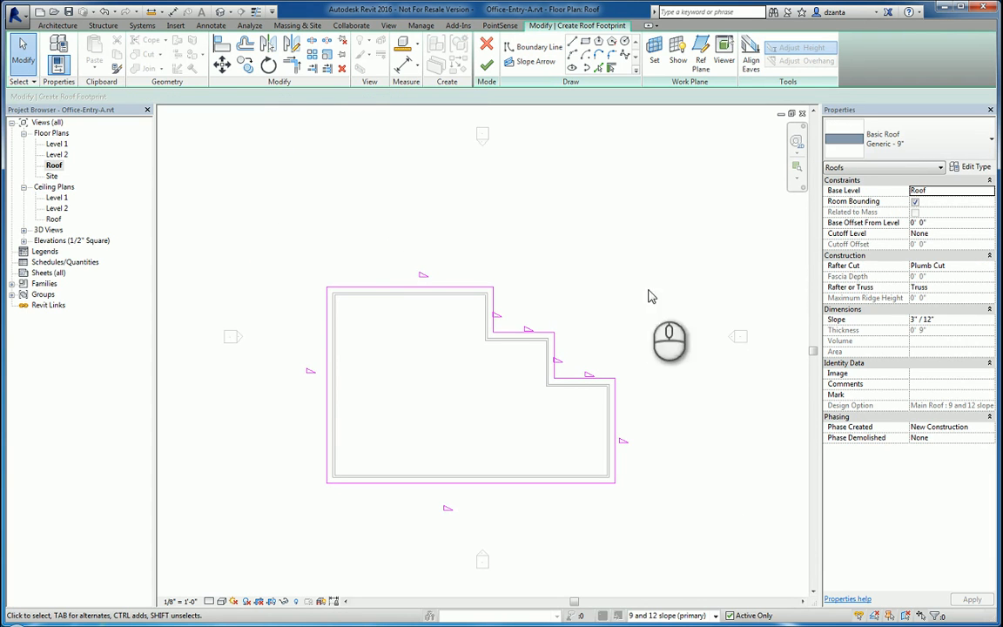
# - Set the roof slope to 9"/12" and finish the roof without attaching the walls to it
pyautogui.click(952, 319)
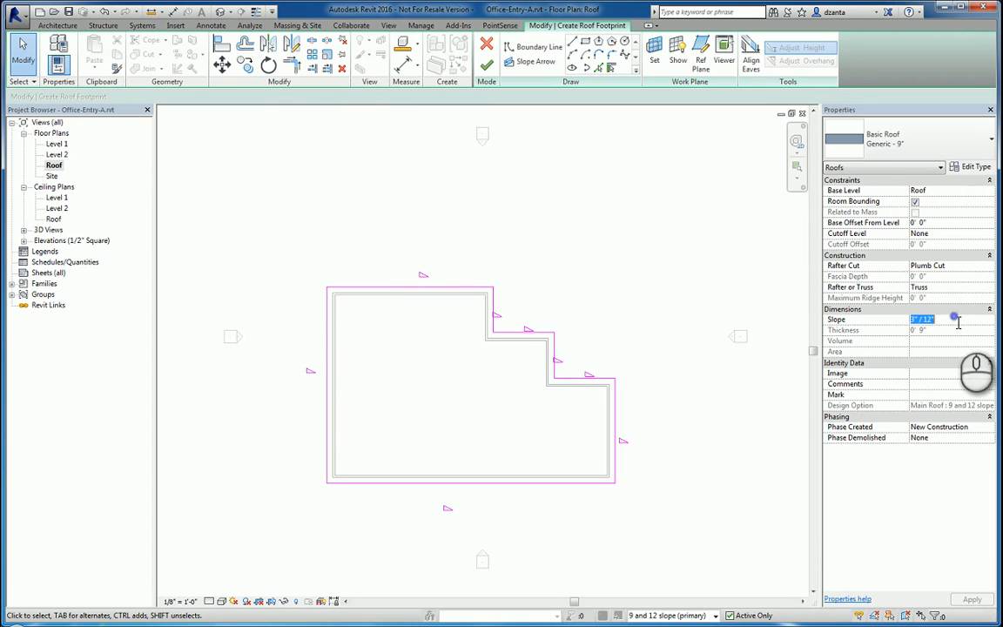
pyautogui.write('9')
pyautogui.click(466, 287)
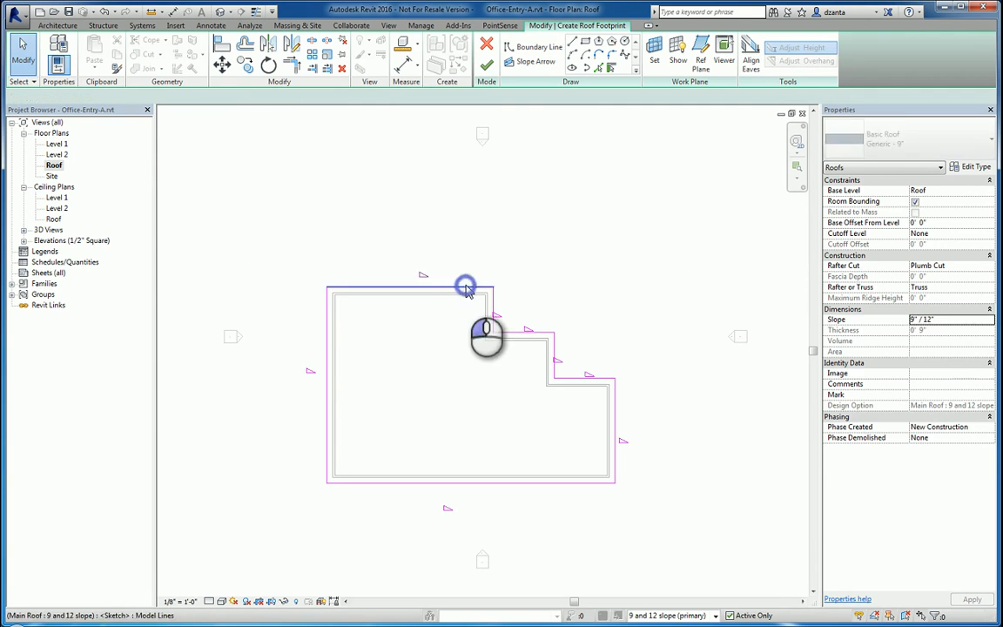
pyautogui.click(559, 377)
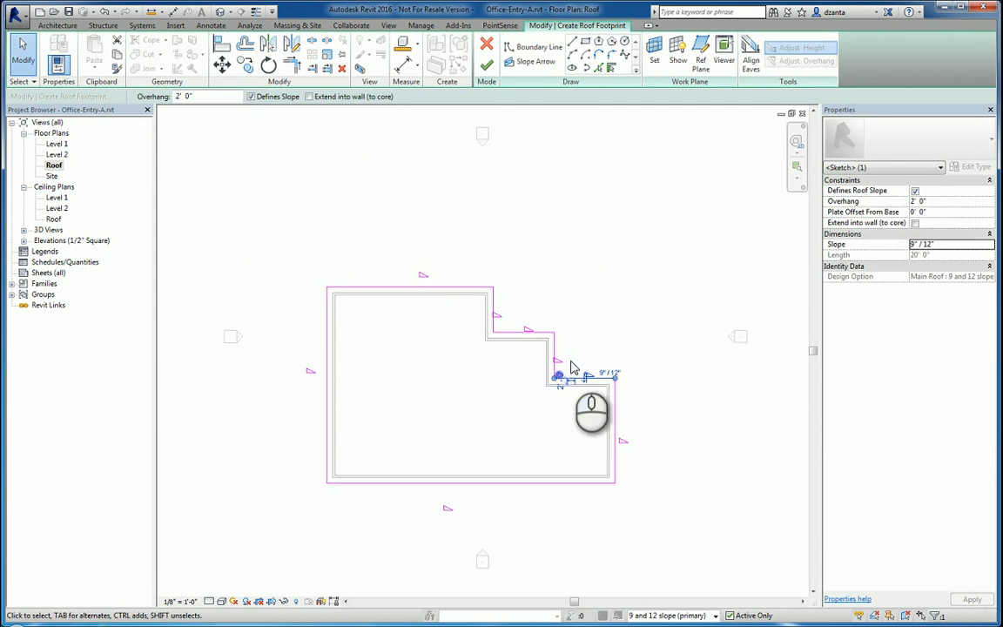
pyautogui.click(585, 354)
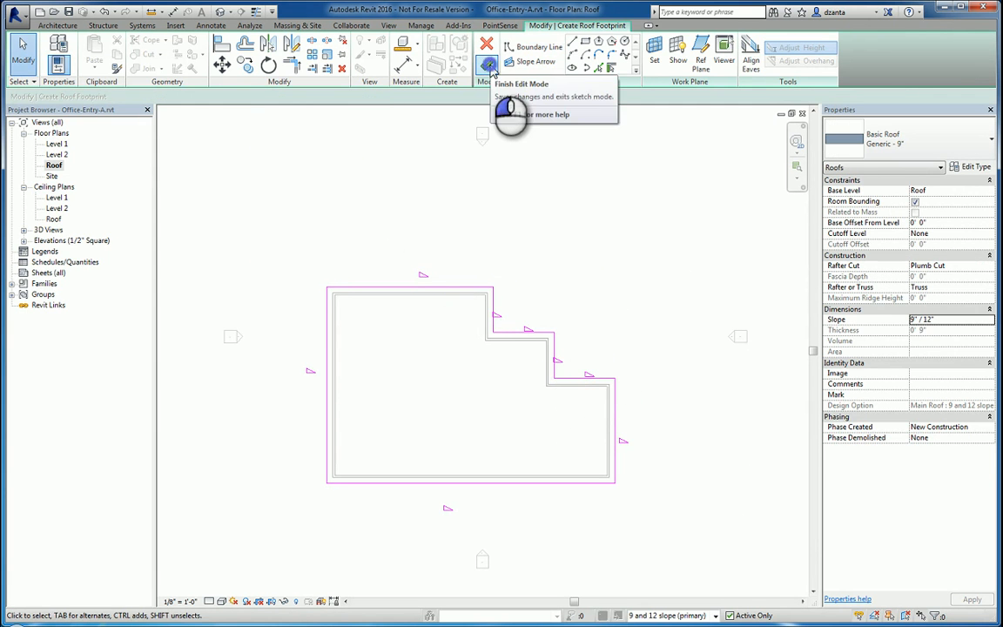
pyautogui.click(491, 67)
pyautogui.click(644, 325)
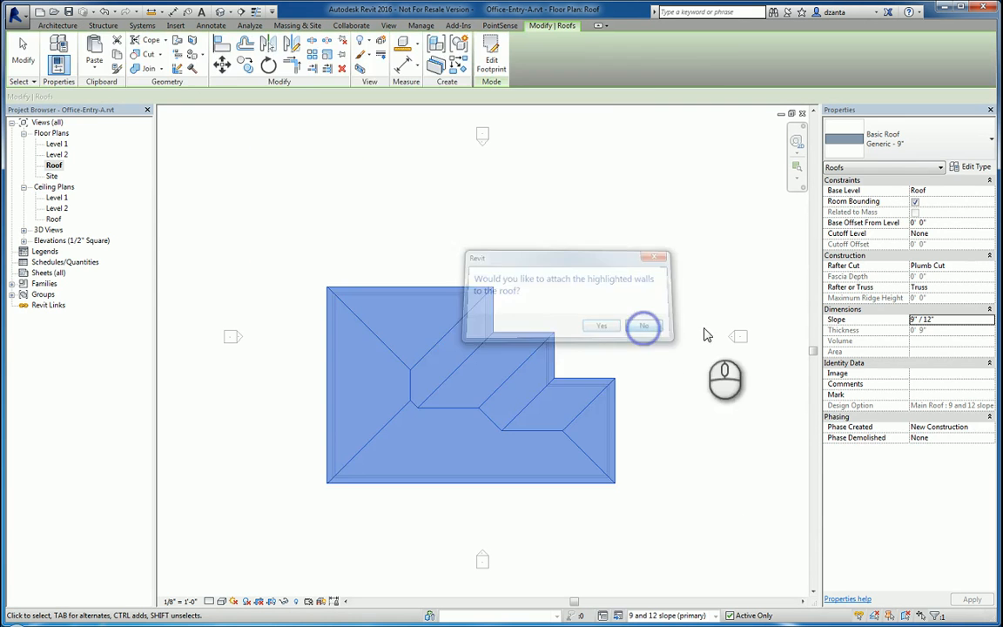
pyautogui.click(701, 403)
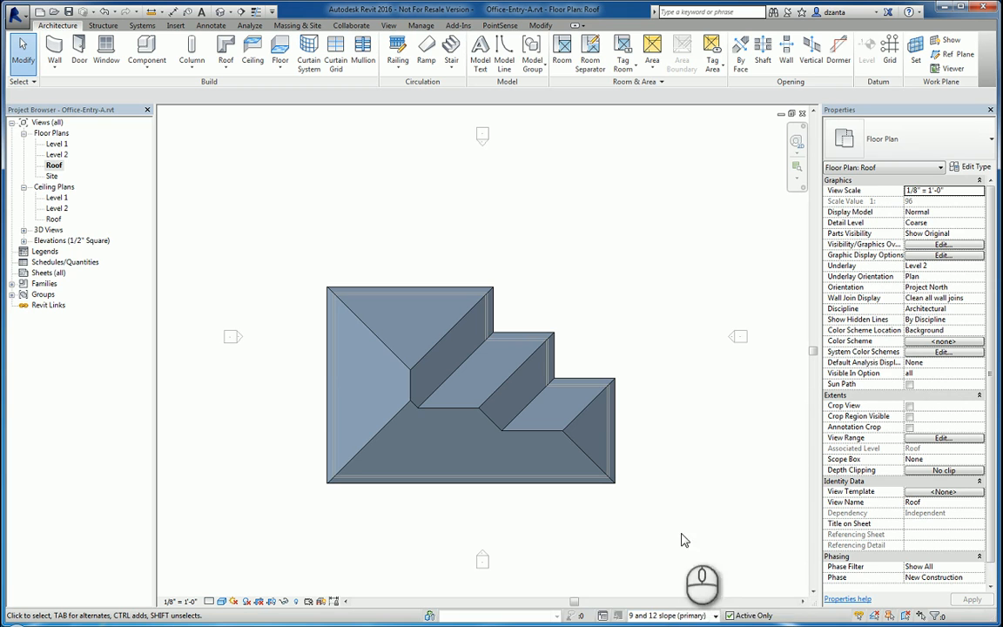
# - Return to the main model to view the primary roof, and make "6 and 12 slope" the active design option
pyautogui.click(715, 616)
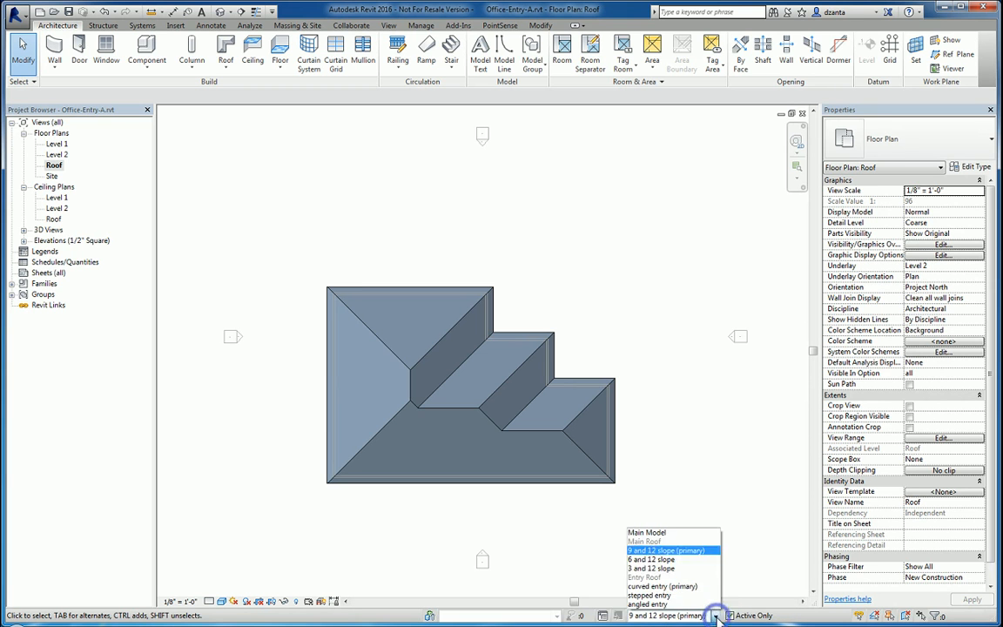
pyautogui.click(688, 532)
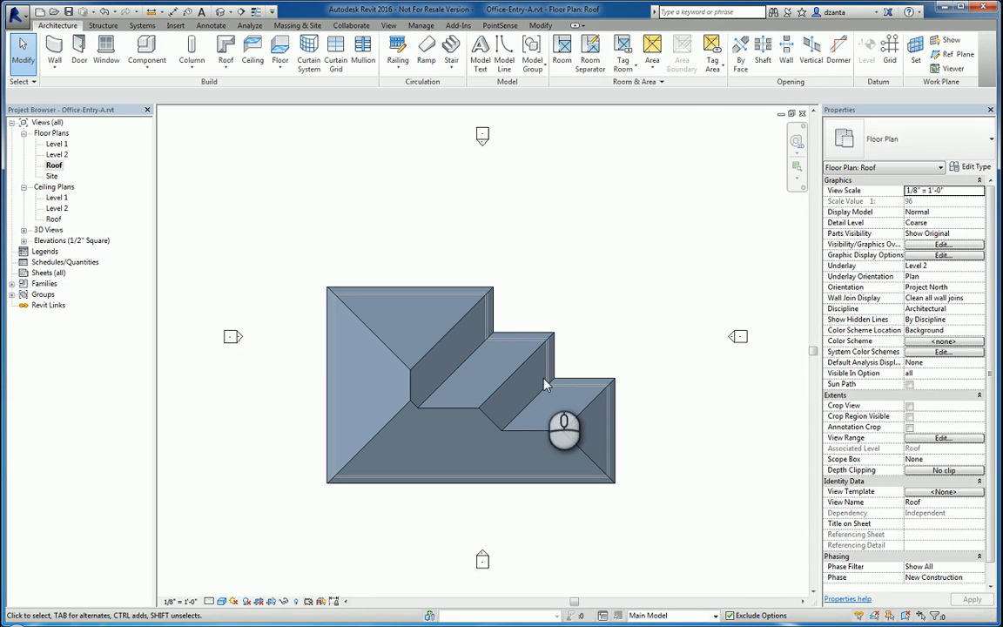
pyautogui.click(716, 616)
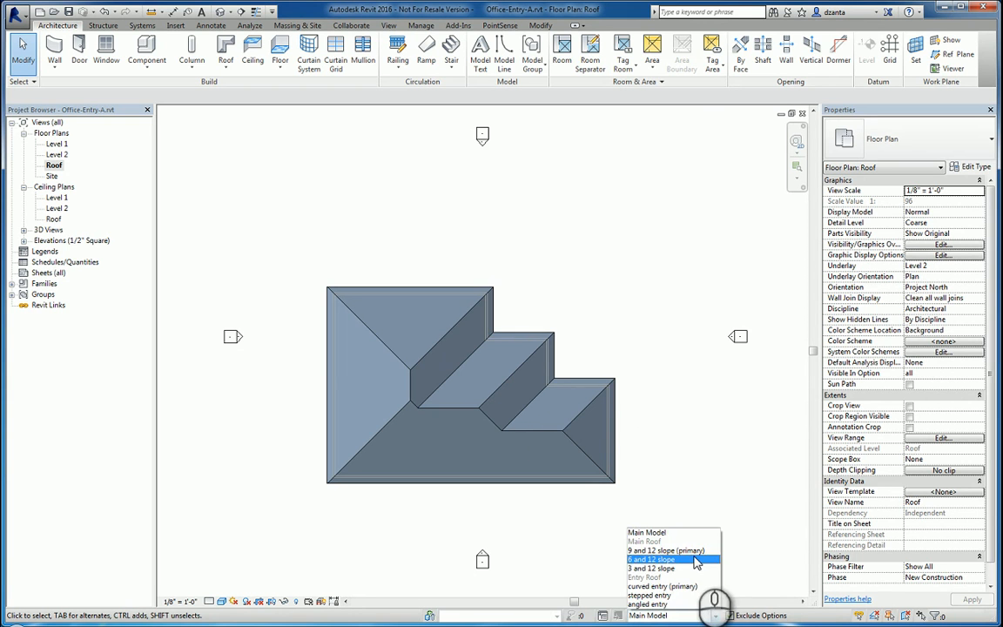
pyautogui.click(662, 562)
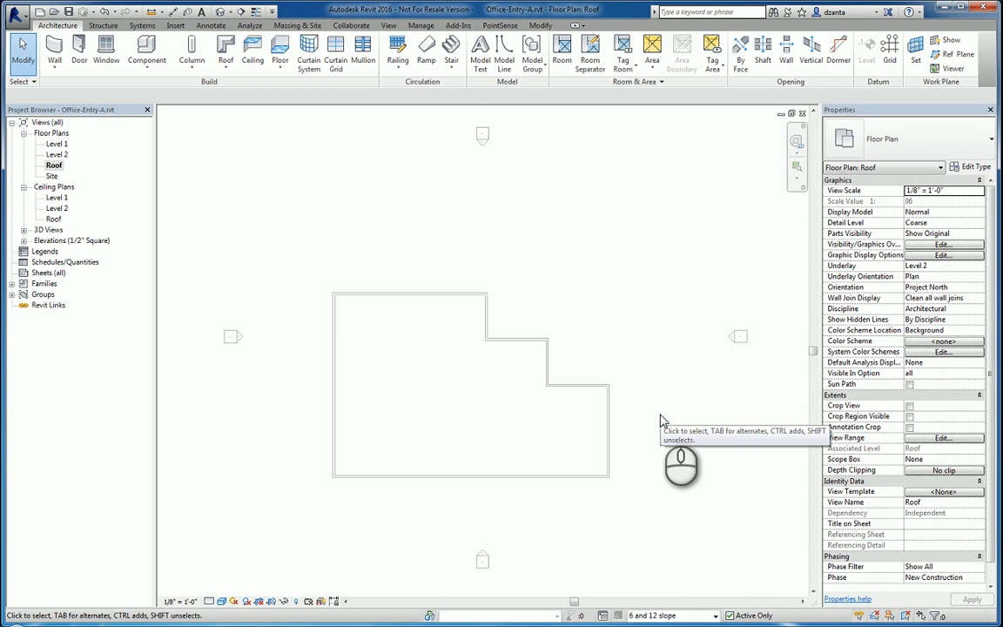
# - Start a slope-defining roof footprint with a 2' overhang around the whole exterior wall chain
pyautogui.click(227, 53)
pyautogui.moveTo(159, 96); pyautogui.dragTo(74, 96)
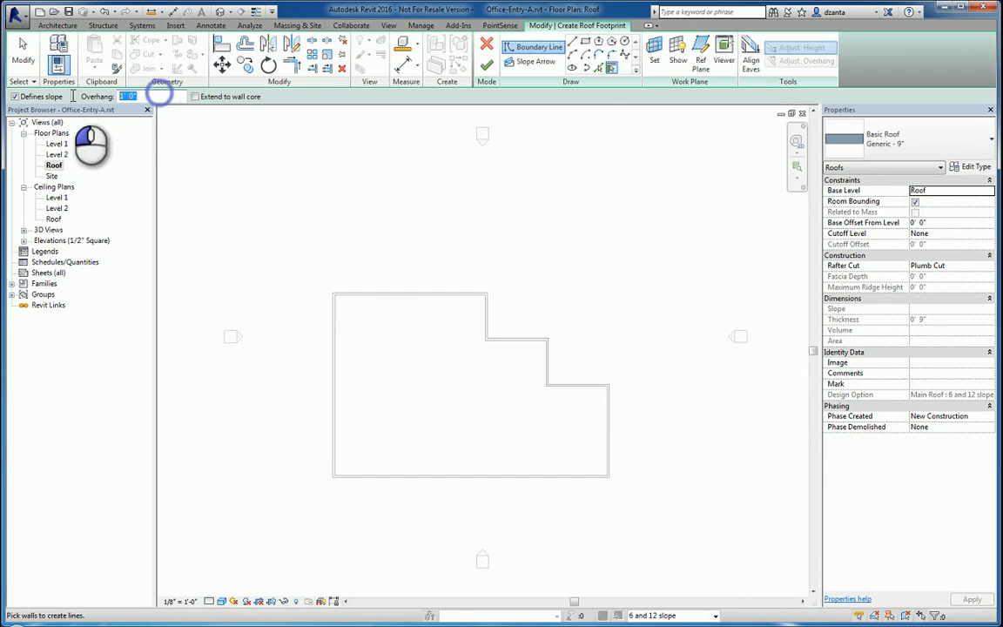
pyautogui.write('2')
pyautogui.press('Return')
pyautogui.click(537, 171)
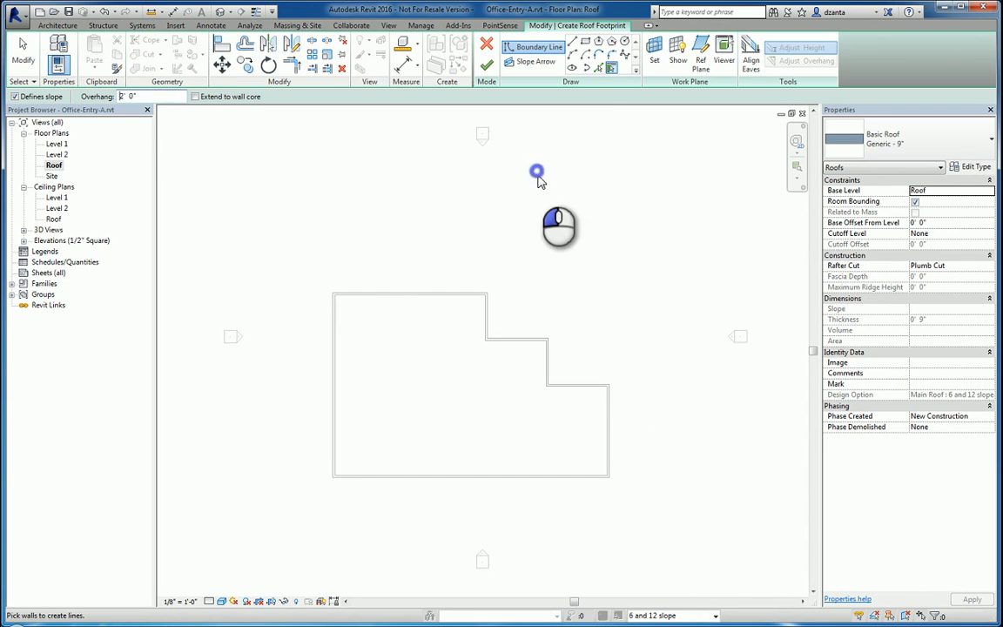
pyautogui.press('Tab')
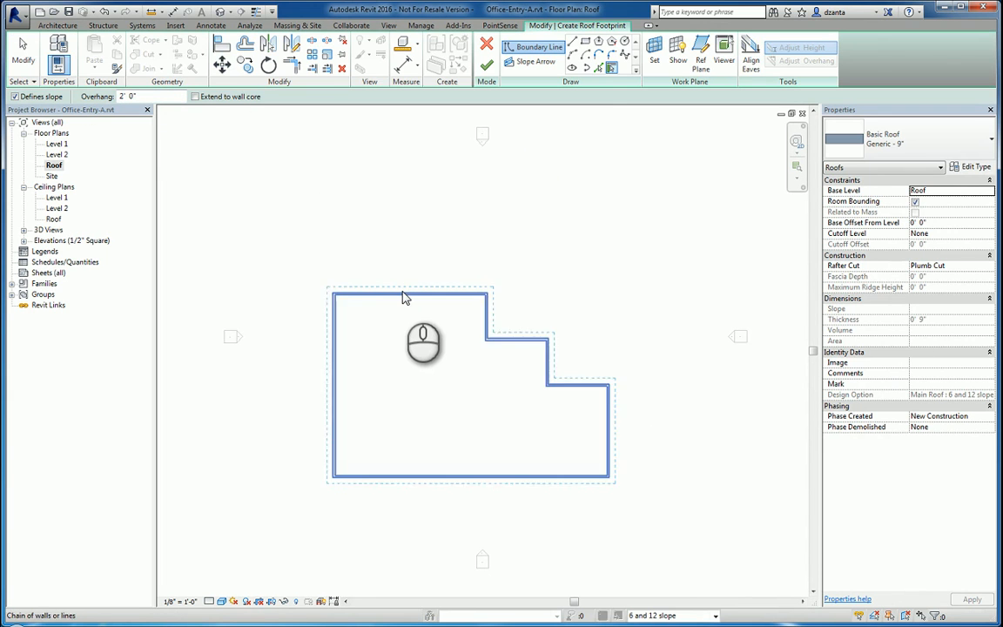
pyautogui.click(403, 297)
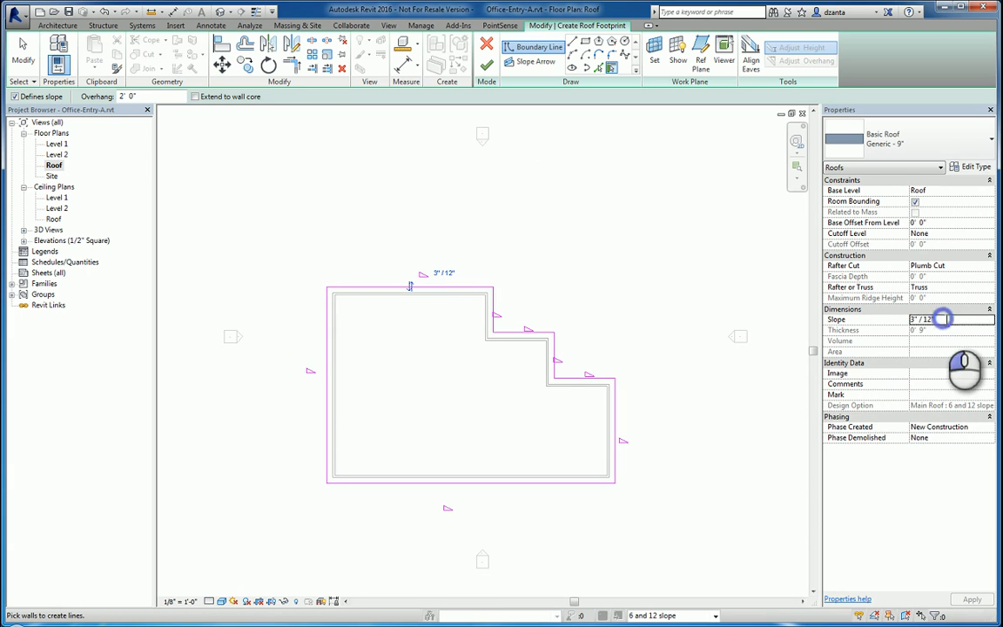
# - Set the roof slope to 6"/12", check the boundary lines and finish the roof
pyautogui.write('6')
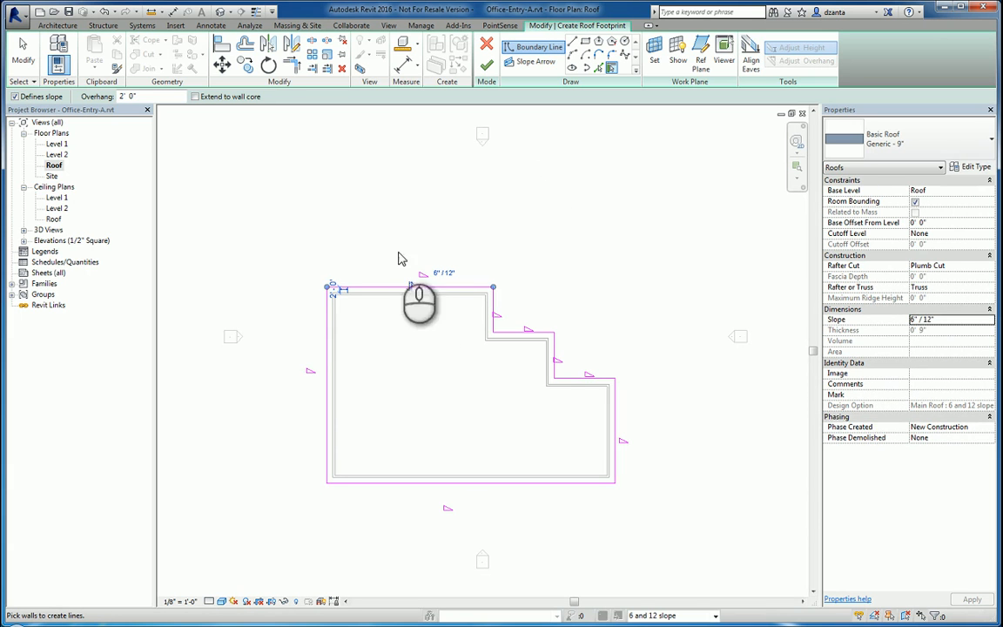
pyautogui.click(258, 248)
pyautogui.click(23, 53)
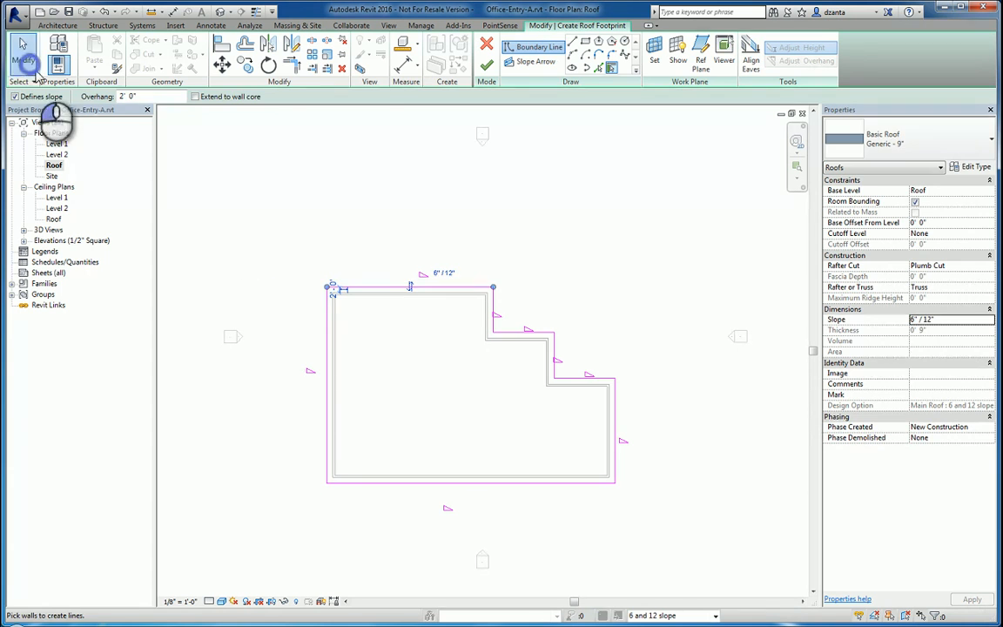
pyautogui.click(327, 359)
pyautogui.click(572, 379)
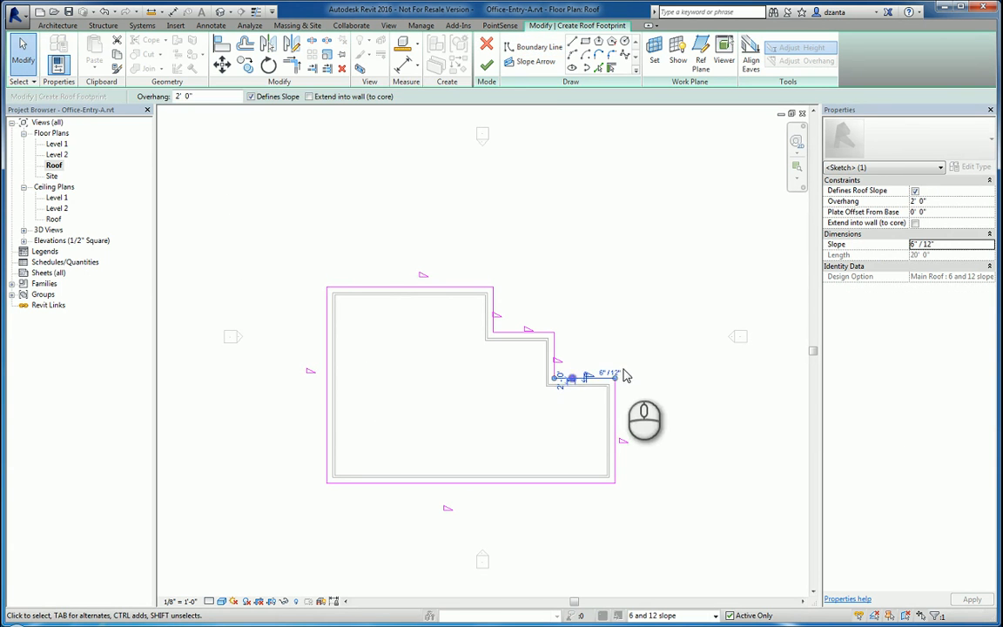
pyautogui.click(647, 277)
pyautogui.click(486, 65)
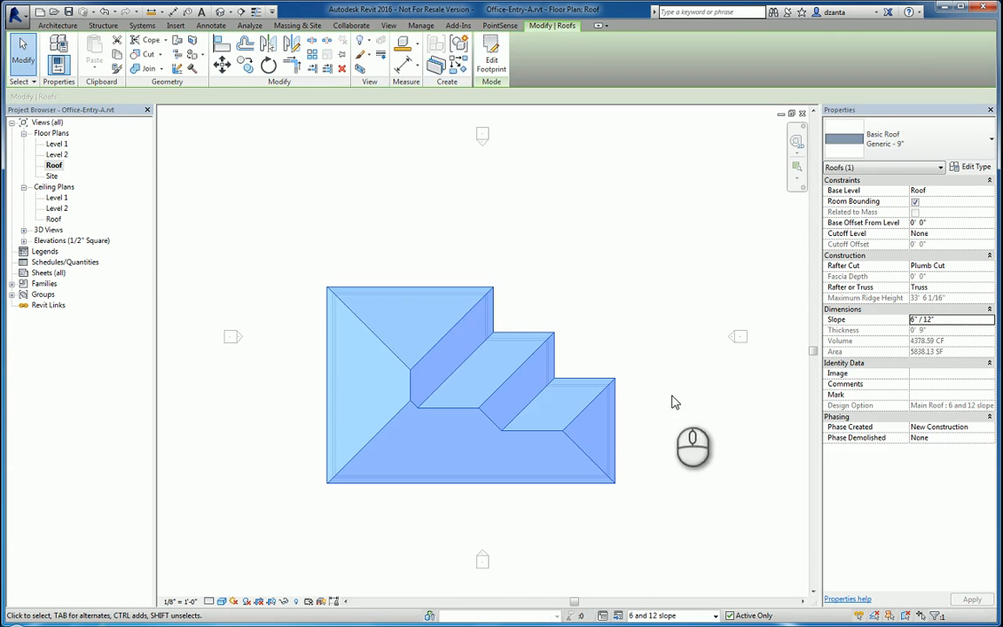
pyautogui.click(670, 396)
# - Activate the "3 and 12 slope" option and create a footprint roof around the whole exterior wall chain at a 3"/12" slope
pyautogui.click(716, 616)
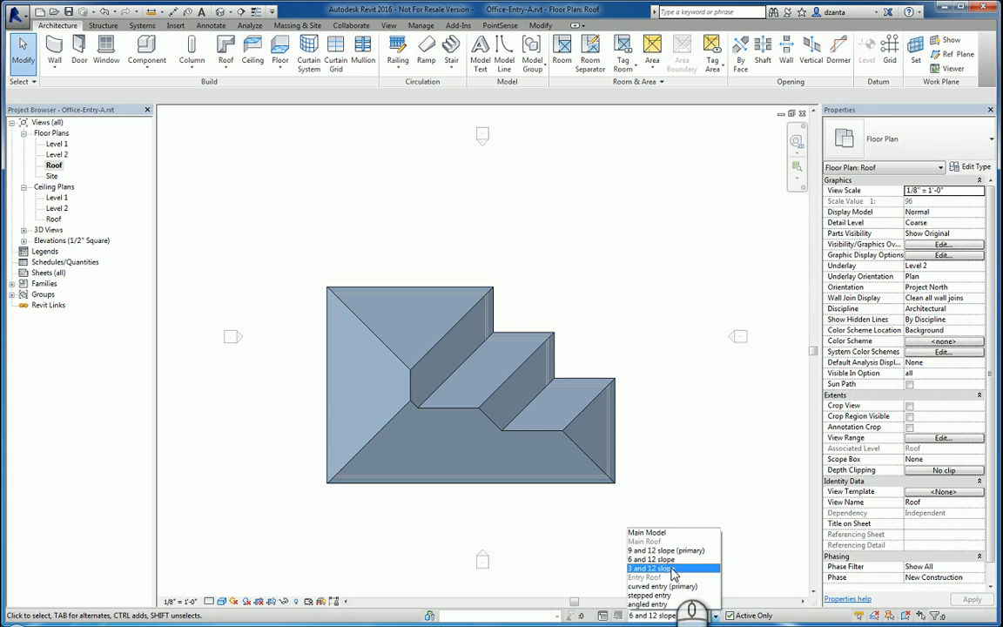
pyautogui.click(667, 566)
pyautogui.click(228, 50)
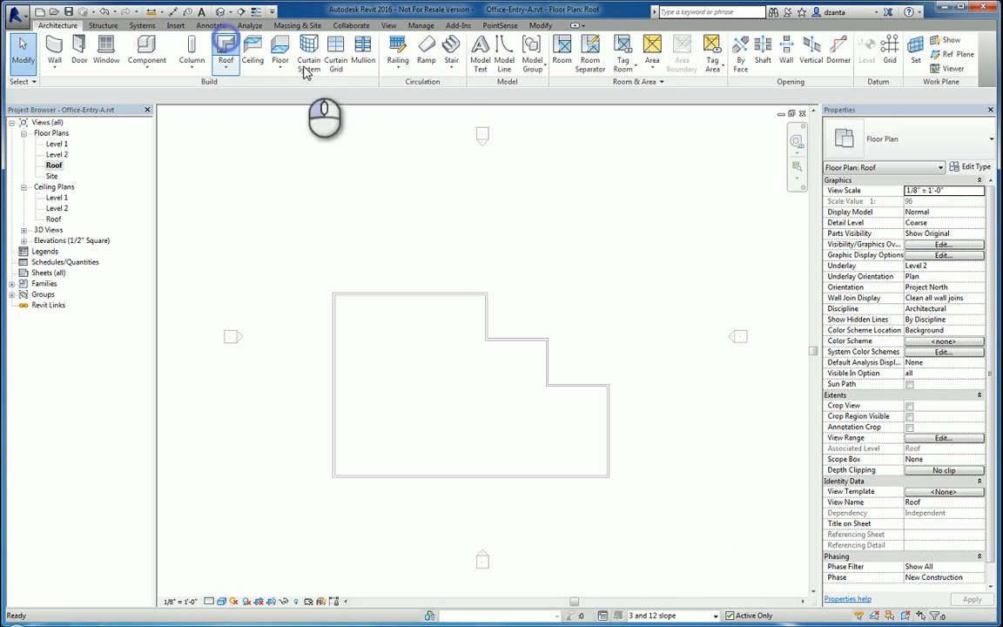
pyautogui.press('Tab')
pyautogui.click(375, 297)
pyautogui.click(23, 52)
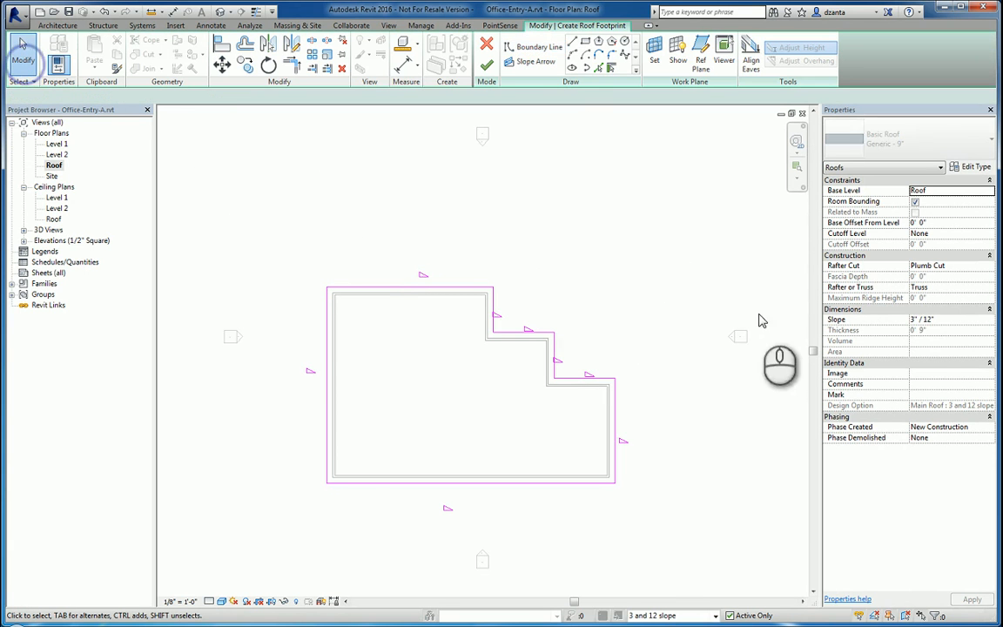
pyautogui.click(487, 65)
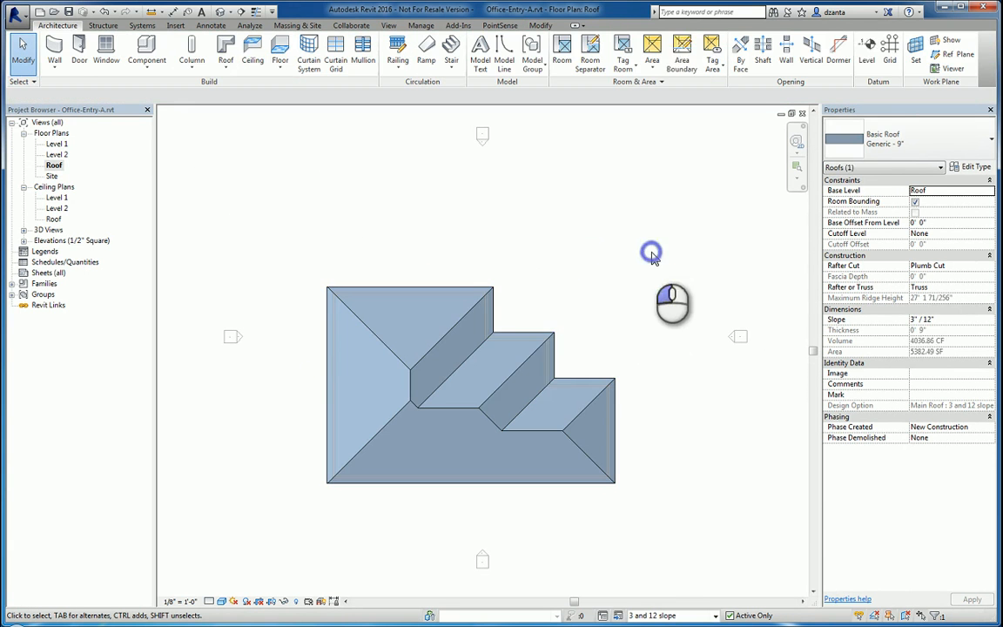
pyautogui.click(652, 254)
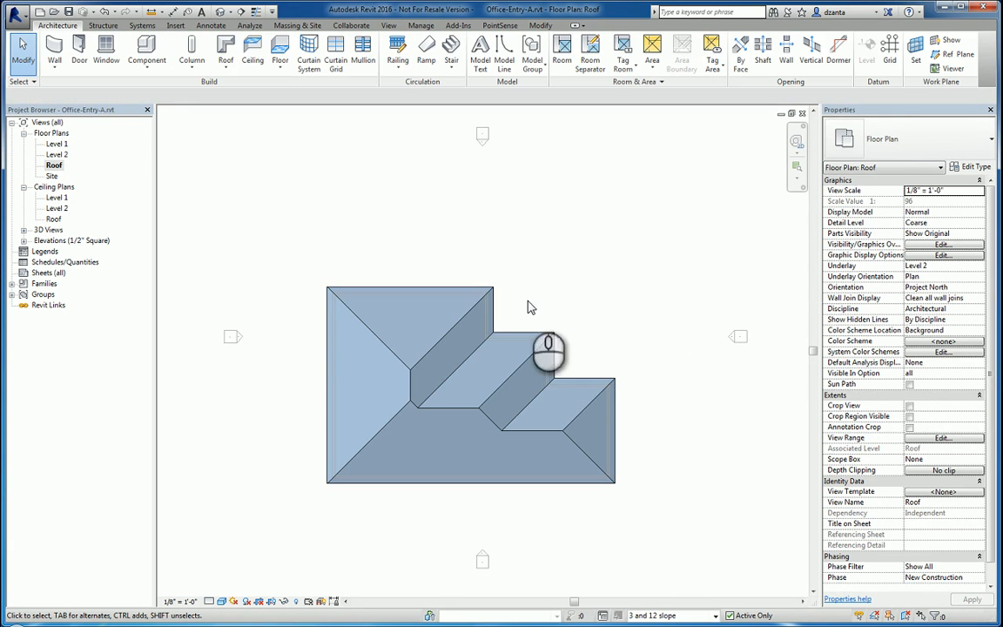
# - Open the default 3D view with shaded display to examine the "3 and 12 slope" roof
pyautogui.click(221, 15)
pyautogui.scroll(-2, 630, 358)
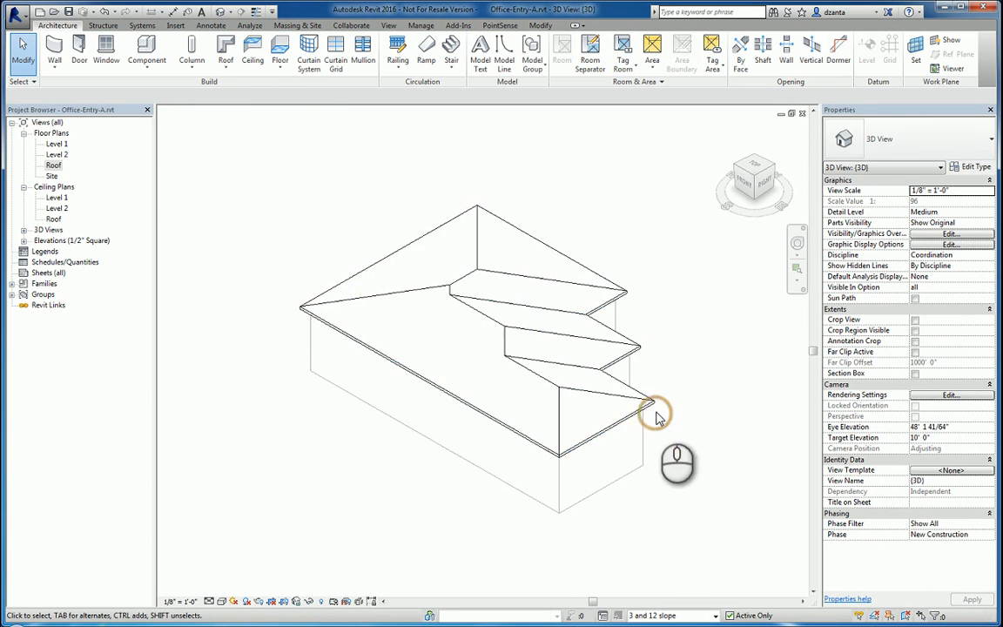
pyautogui.click(715, 615)
pyautogui.click(688, 569)
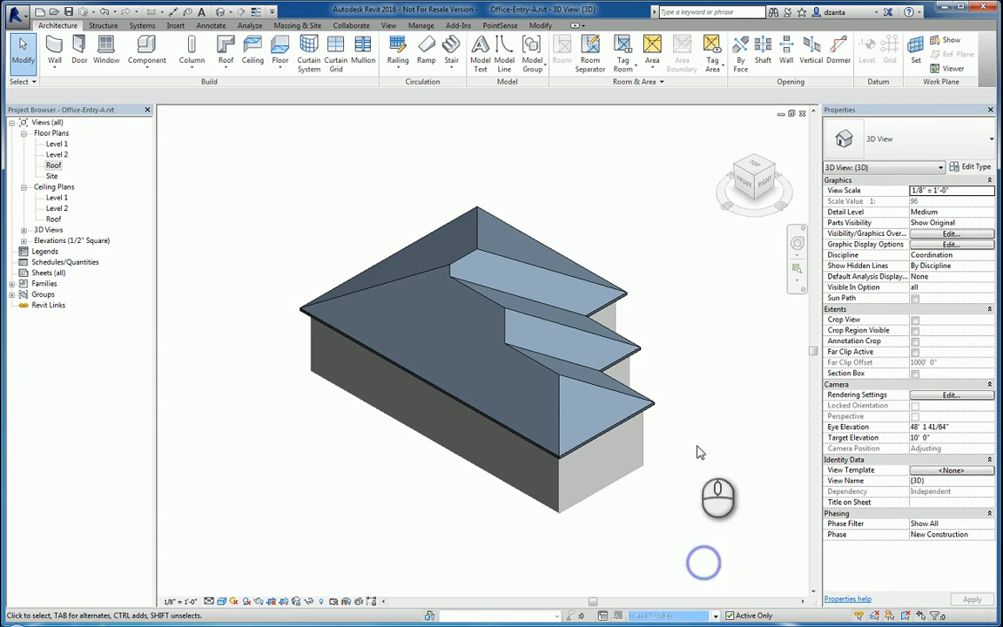
# - Show the "9 and 12 slope (primary)" option's roof in 3D, and return to the Main Model
pyautogui.click(715, 616)
pyautogui.click(710, 551)
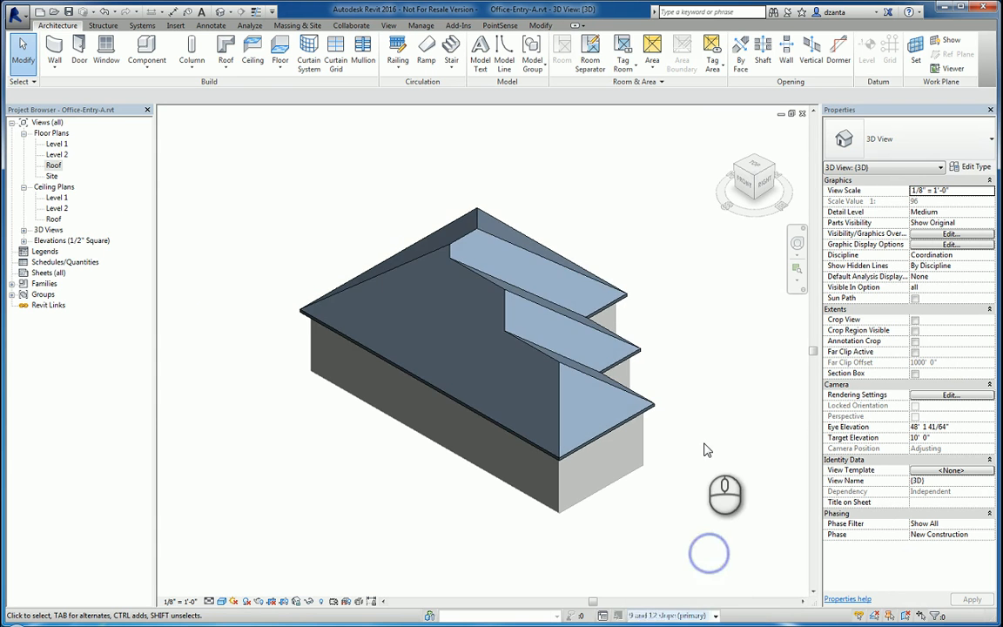
pyautogui.click(716, 615)
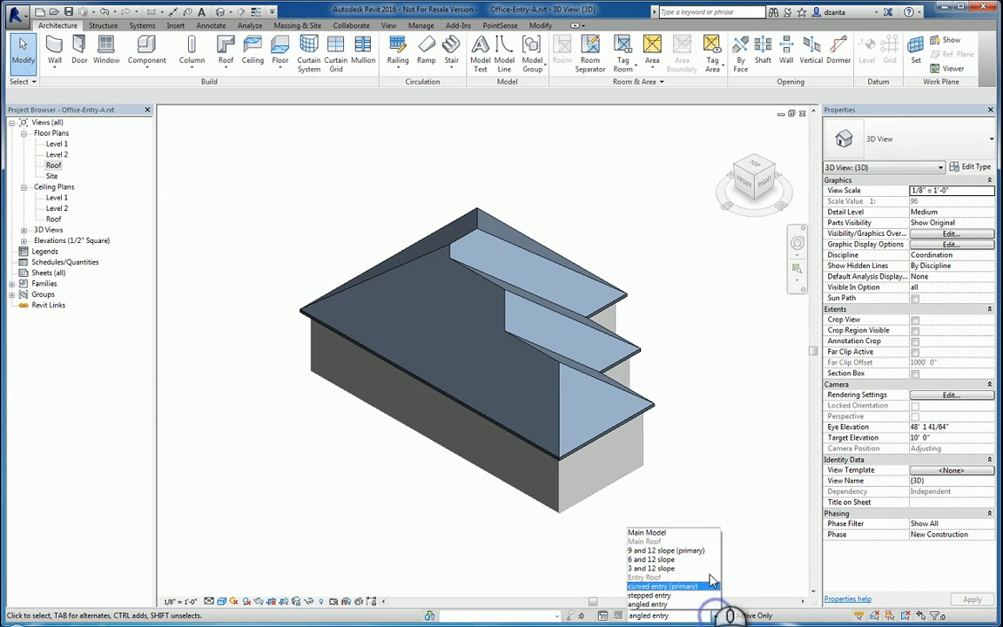
pyautogui.click(704, 533)
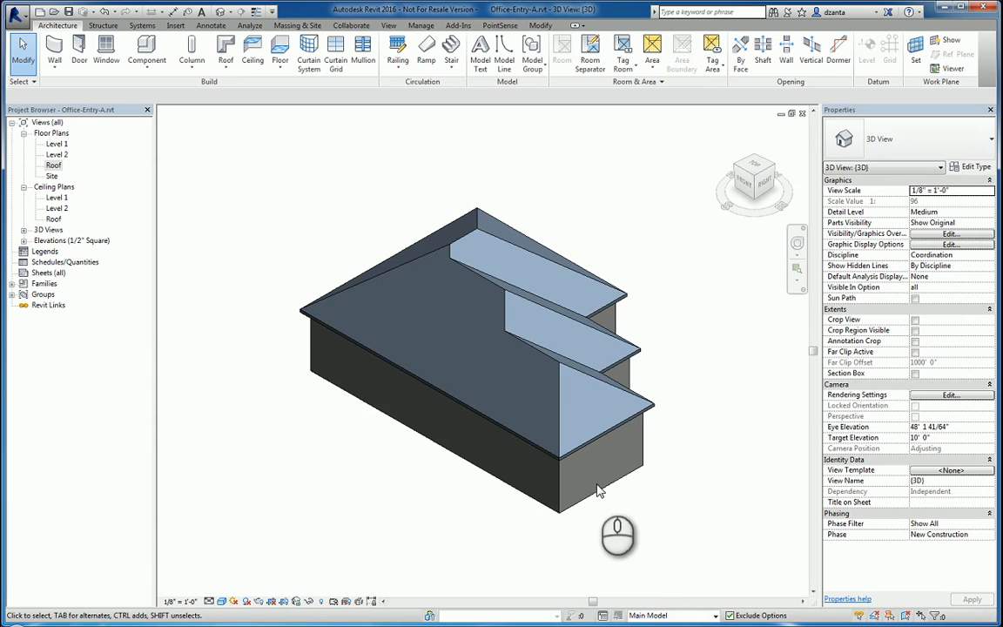
# - In the Level 2 floor plan, start a roof footprint in the Main Model and pick the four stepped entry wall edges as boundary lines
pyautogui.doubleClick(56, 144)
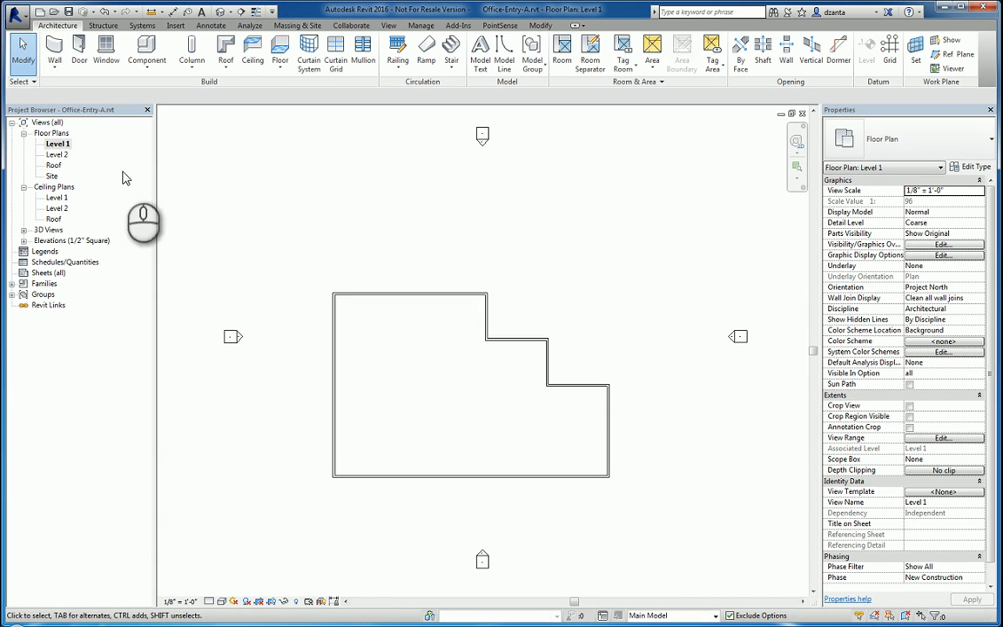
pyautogui.doubleClick(59, 154)
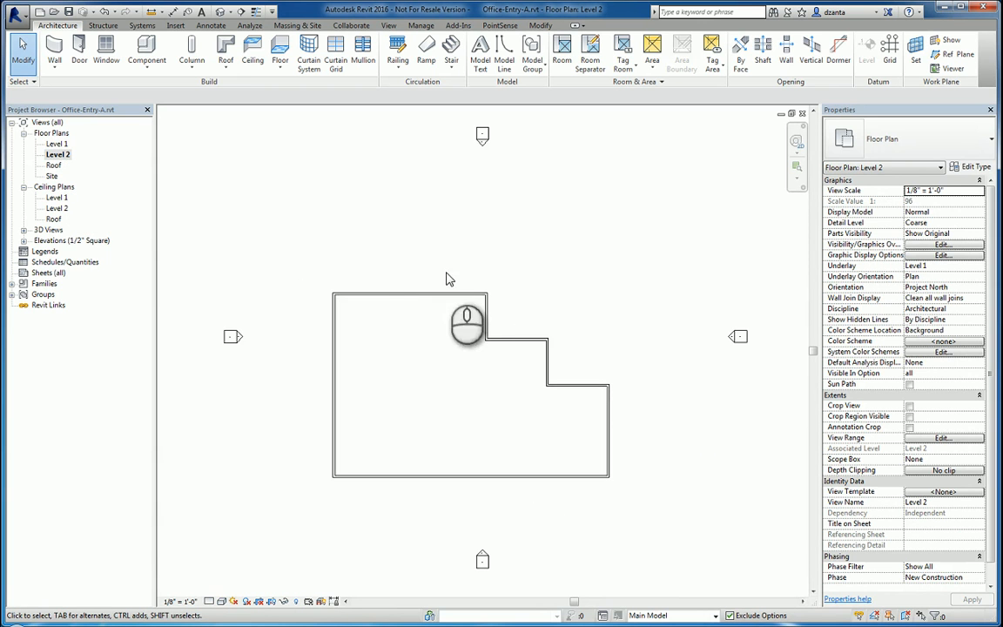
pyautogui.scroll(4, 581, 287)
pyautogui.click(377, 194)
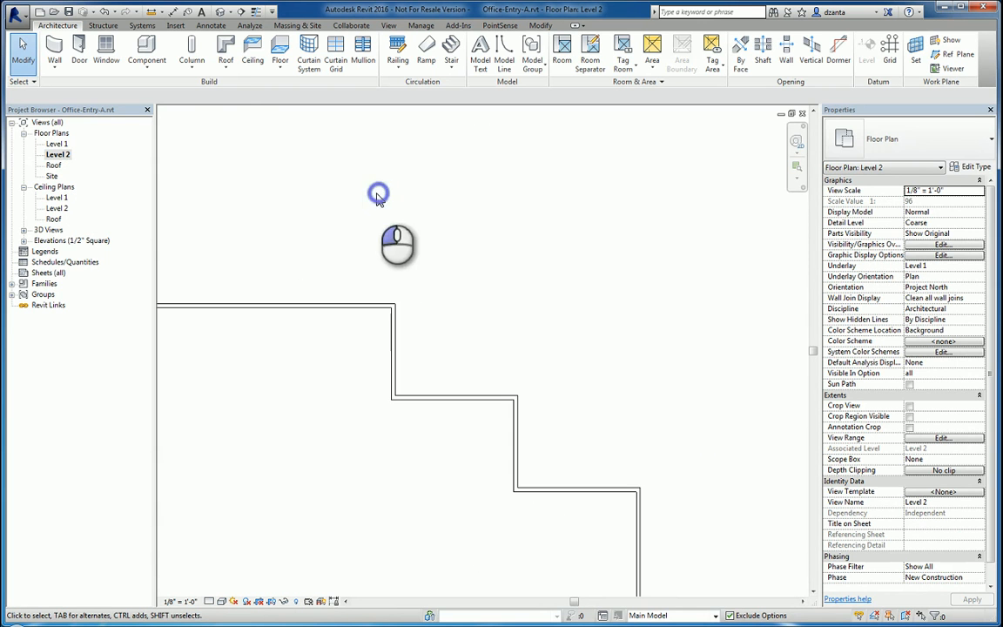
pyautogui.click(225, 47)
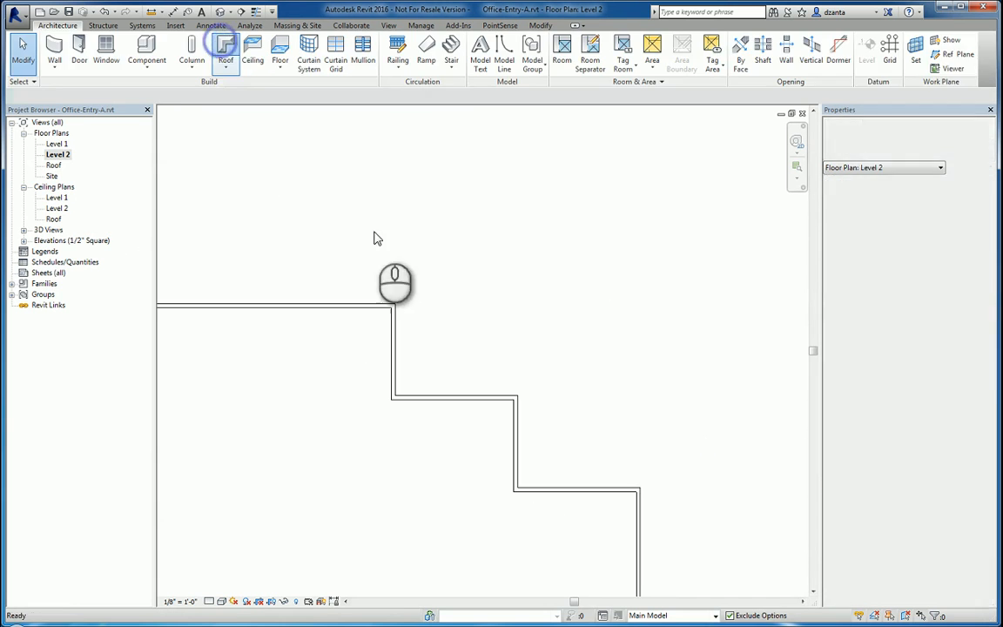
pyautogui.click(572, 43)
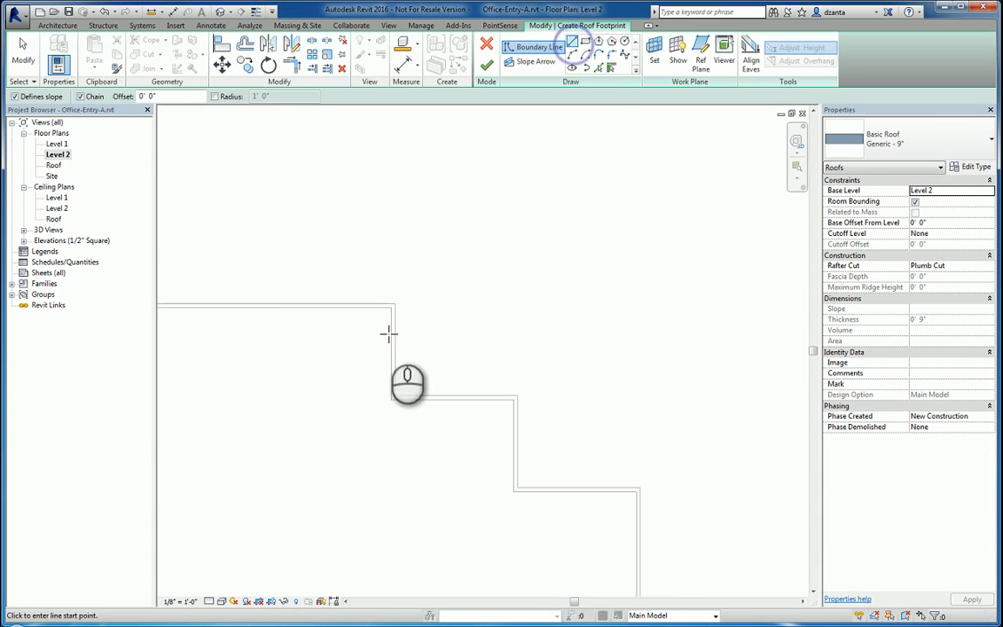
pyautogui.click(599, 69)
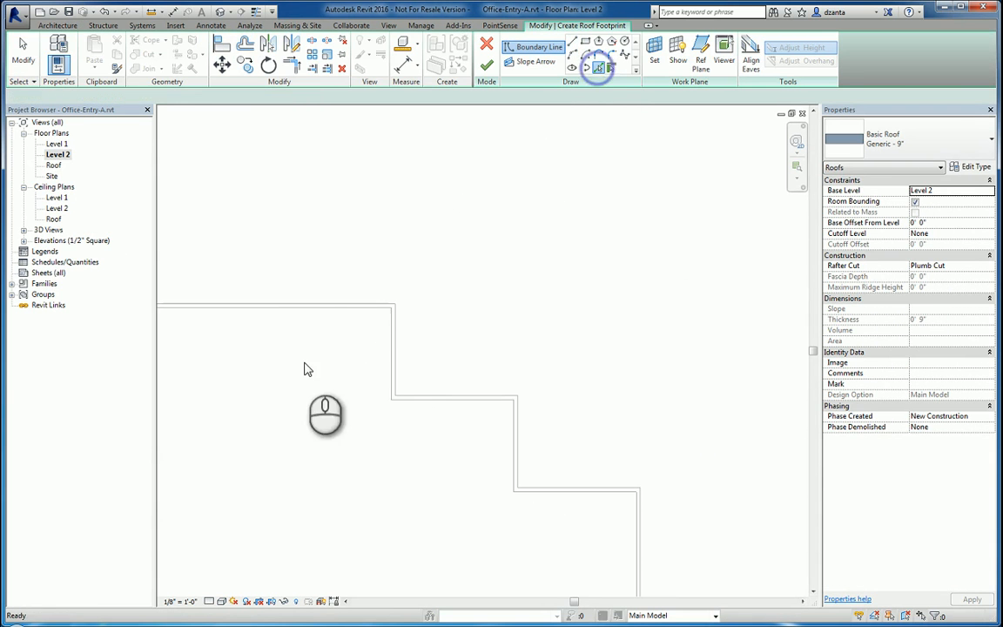
pyautogui.click(396, 338)
pyautogui.click(427, 396)
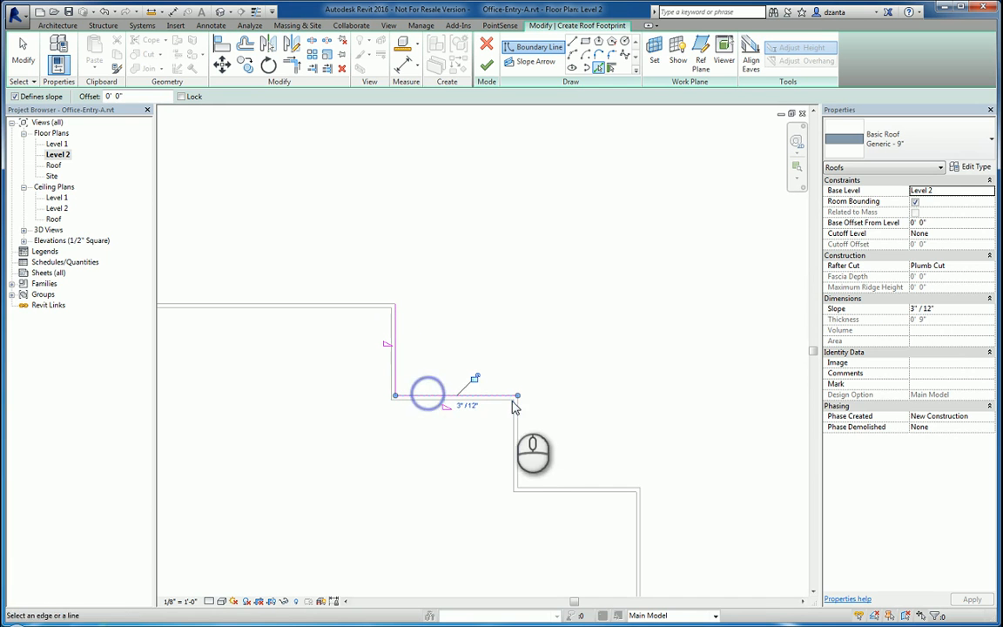
pyautogui.click(518, 426)
pyautogui.click(565, 486)
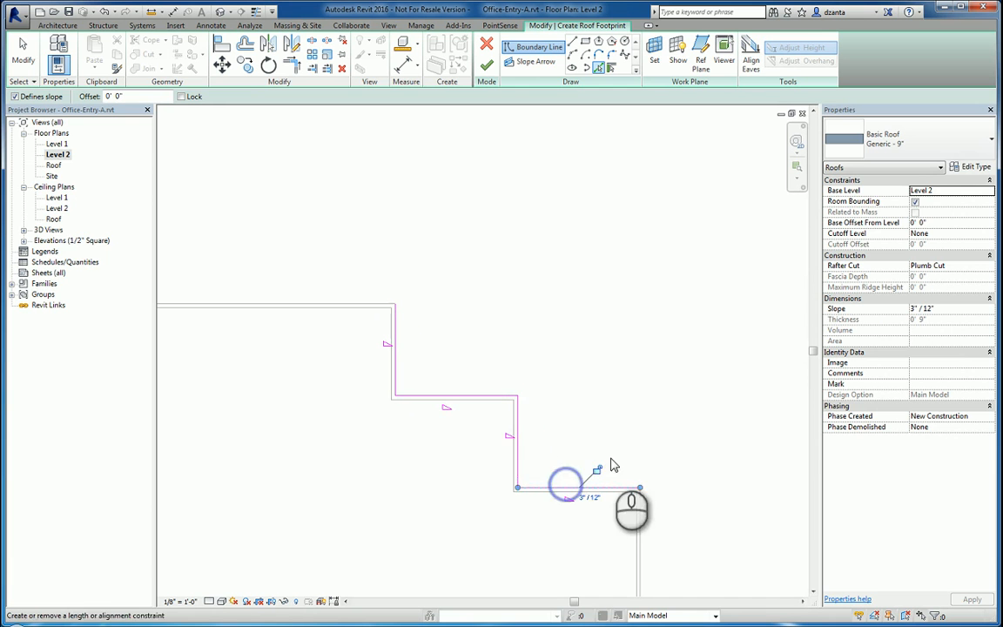
# - Close the roof boundary with a wavy spline running between the two outer ends of the stepped entry lines
pyautogui.moveTo(613, 451); pyautogui.dragTo(587, 416, button='middle')
pyautogui.click(624, 54)
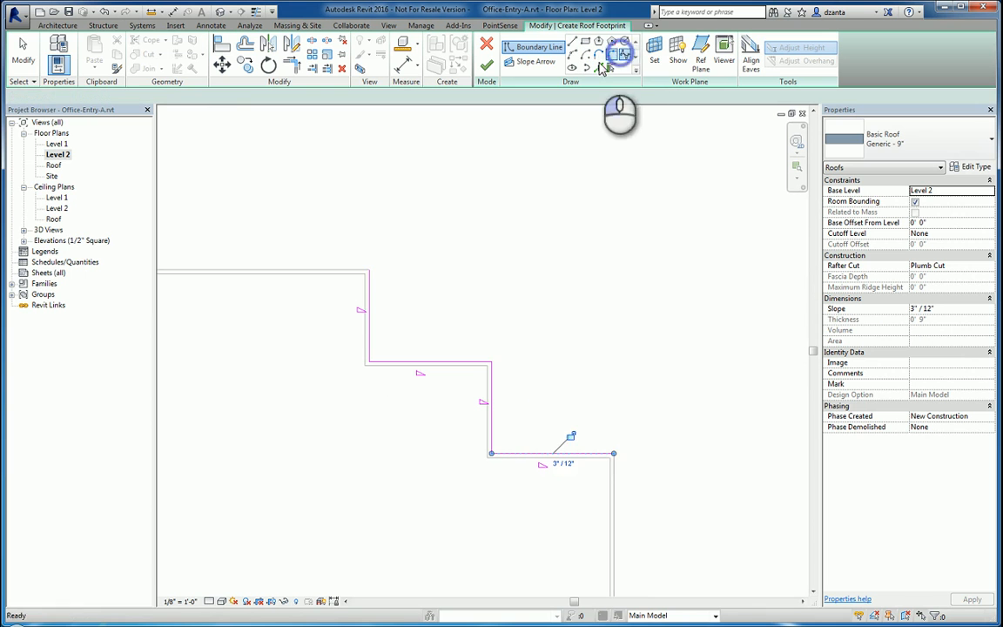
pyautogui.click(369, 271)
pyautogui.click(470, 251)
pyautogui.click(536, 340)
pyautogui.click(612, 358)
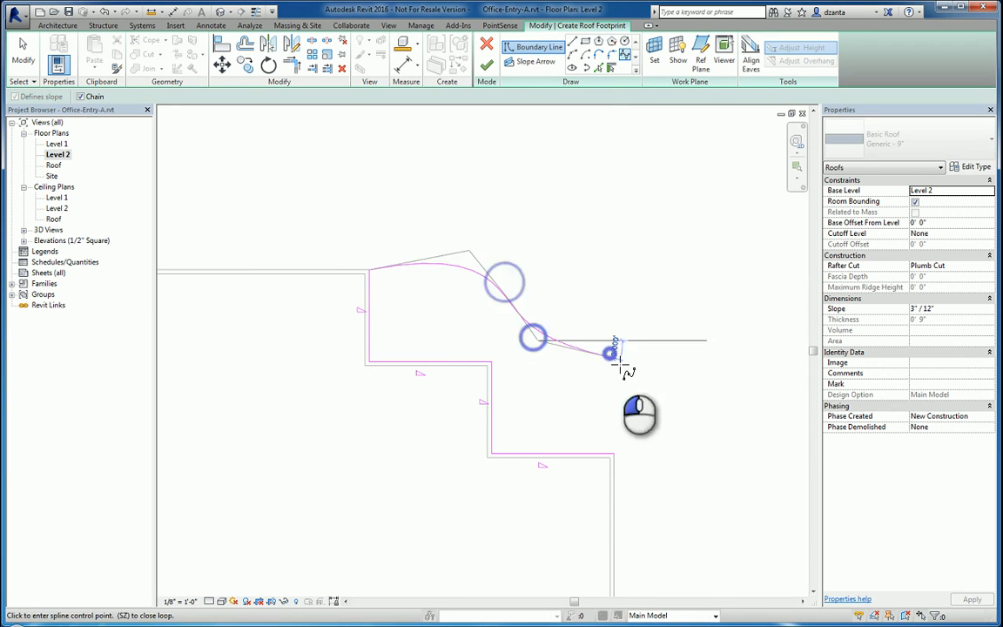
pyautogui.click(612, 418)
pyautogui.click(612, 453)
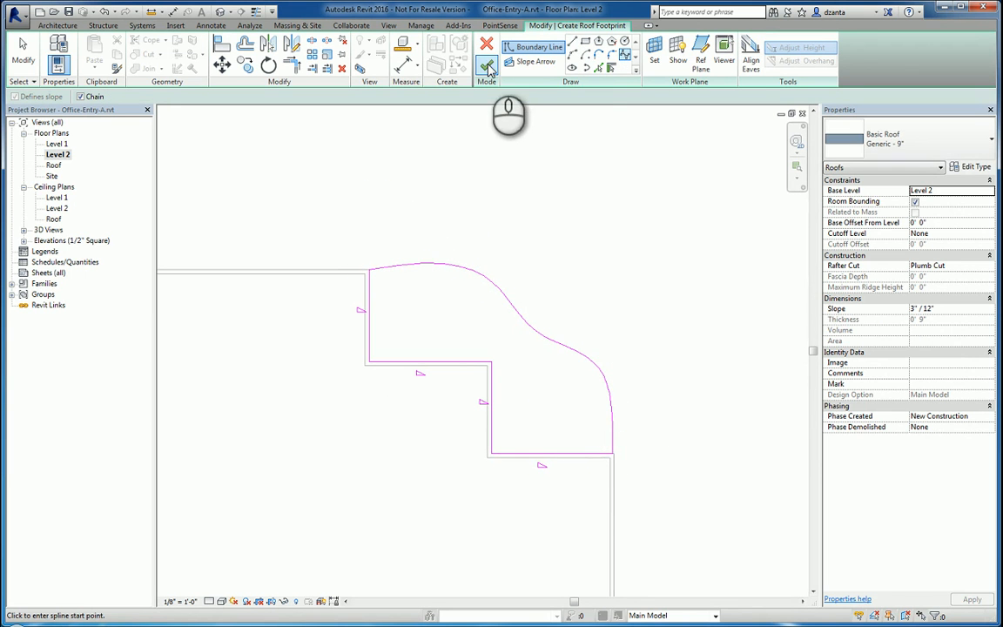
# - Turn off slope definition for the four straight boundary lines and finish the curved entry roof
pyautogui.click(12, 54)
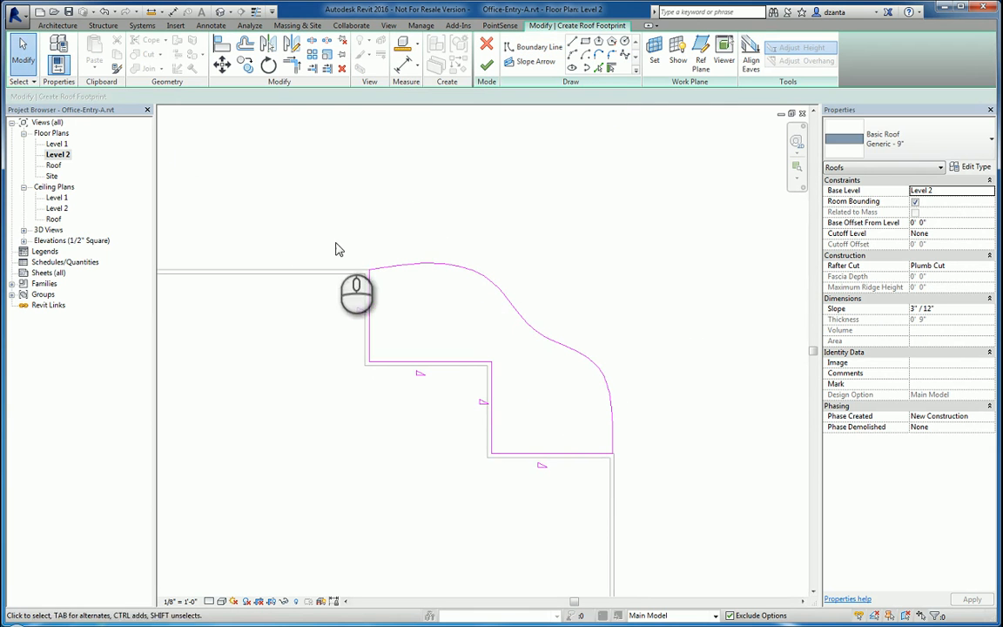
pyautogui.moveTo(337, 249); pyautogui.dragTo(661, 551)
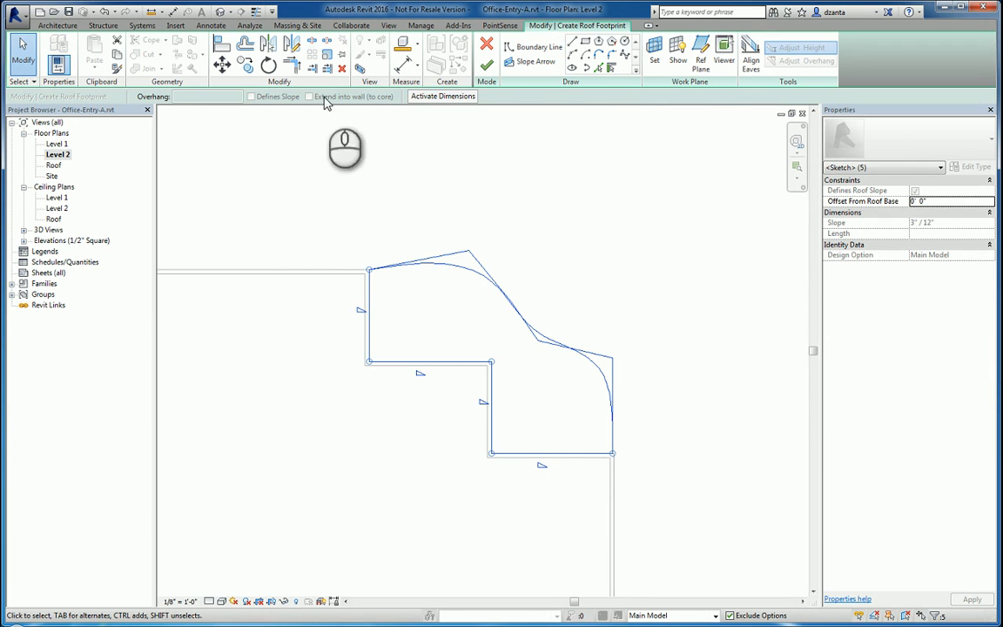
pyautogui.click(584, 210)
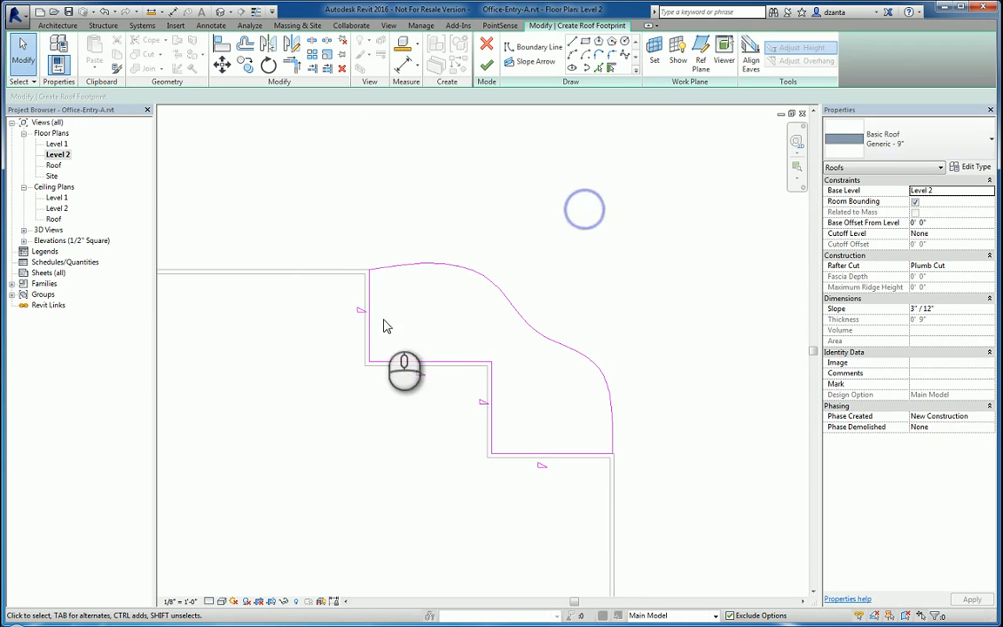
pyautogui.moveTo(339, 238); pyautogui.dragTo(392, 405)
pyautogui.moveTo(301, 519)
pyautogui.keyDown('ctrl'); pyautogui.mouseDown()
pyautogui.moveTo(468, 417)
pyautogui.moveTo(515, 342)
pyautogui.mouseUp(); pyautogui.keyUp('ctrl')
pyautogui.keyDown('ctrl'); pyautogui.moveTo(421, 565); pyautogui.dragTo(661, 436); pyautogui.keyUp('ctrl')
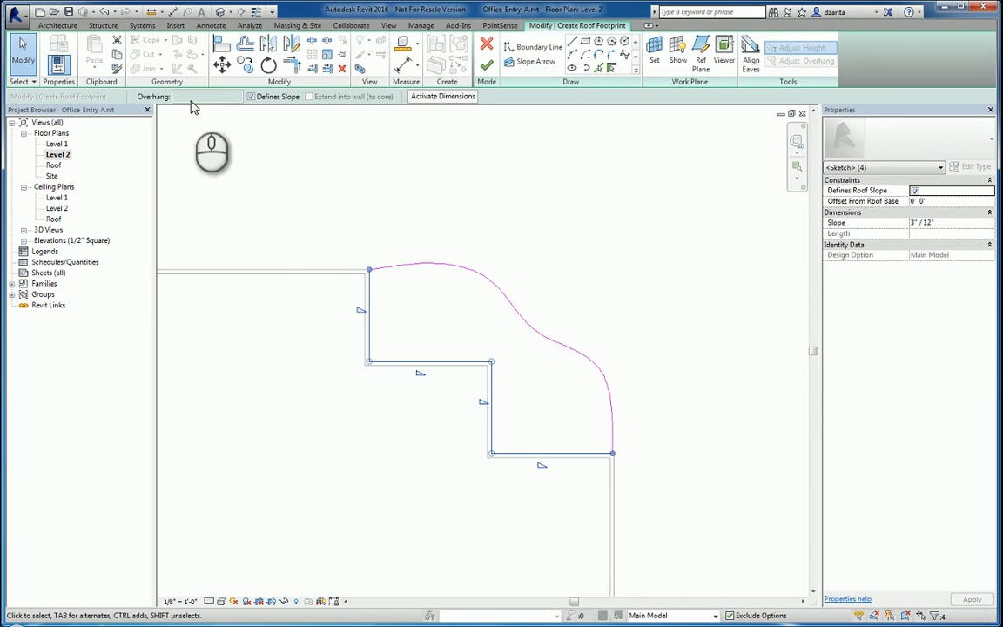
pyautogui.click(280, 98)
pyautogui.click(282, 163)
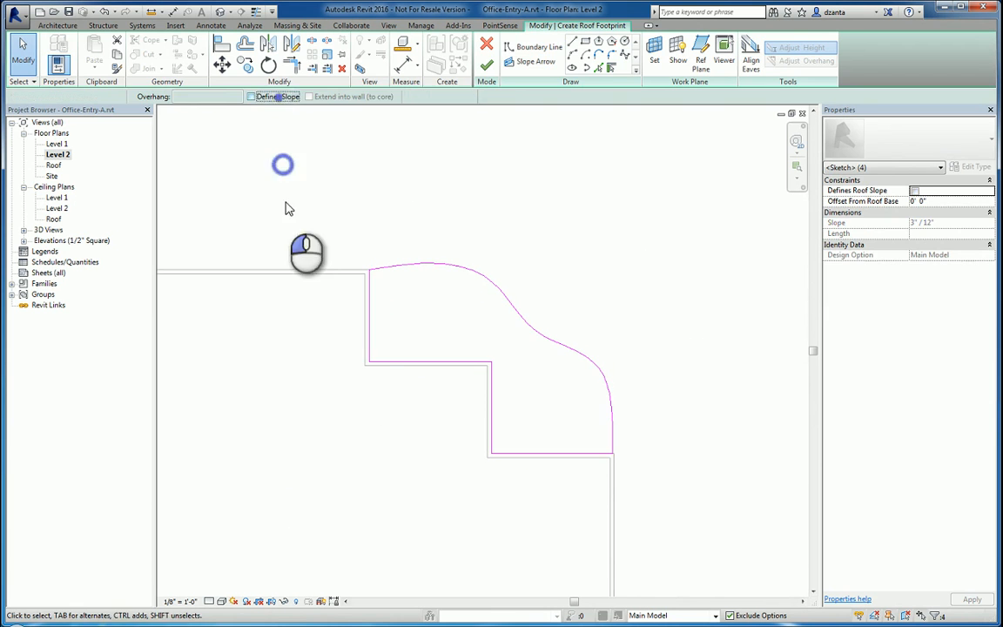
pyautogui.click(486, 65)
pyautogui.click(521, 234)
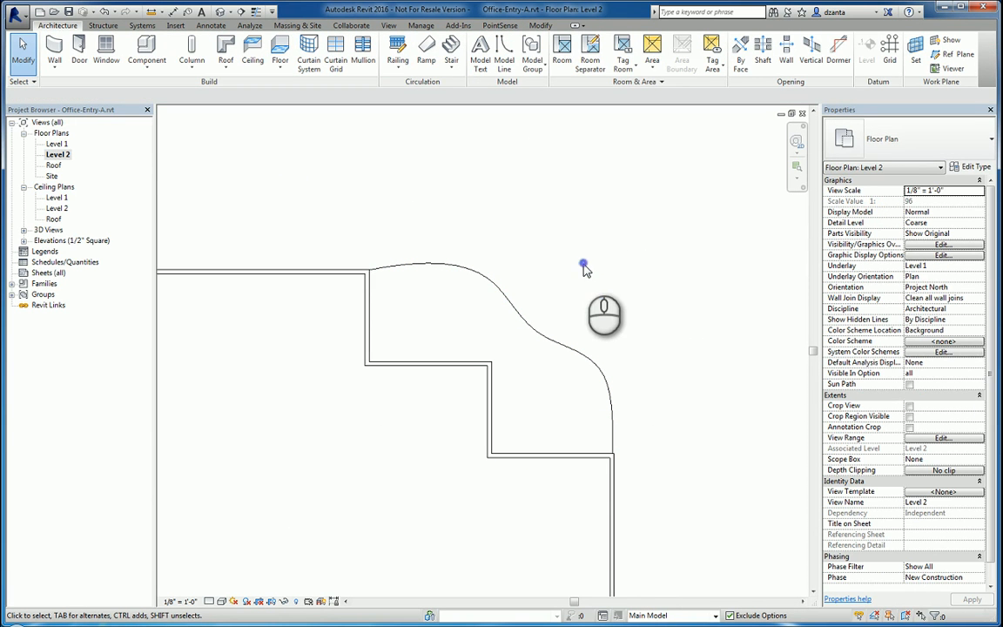
# - Add the curved roof to the "curved entry (primary)" option of the Entry Roof set and activate that option
pyautogui.click(413, 263)
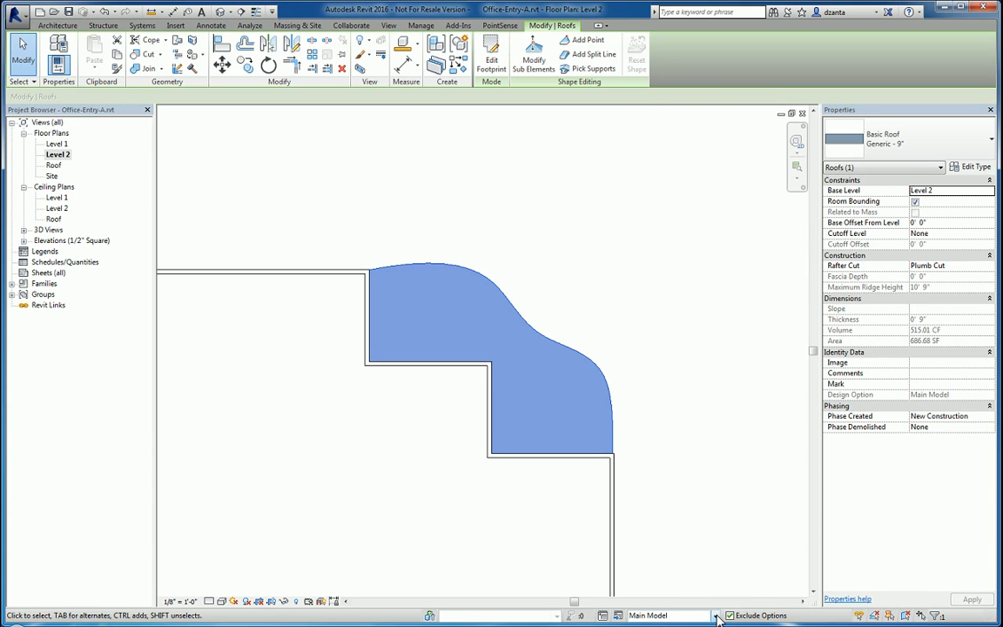
pyautogui.click(621, 616)
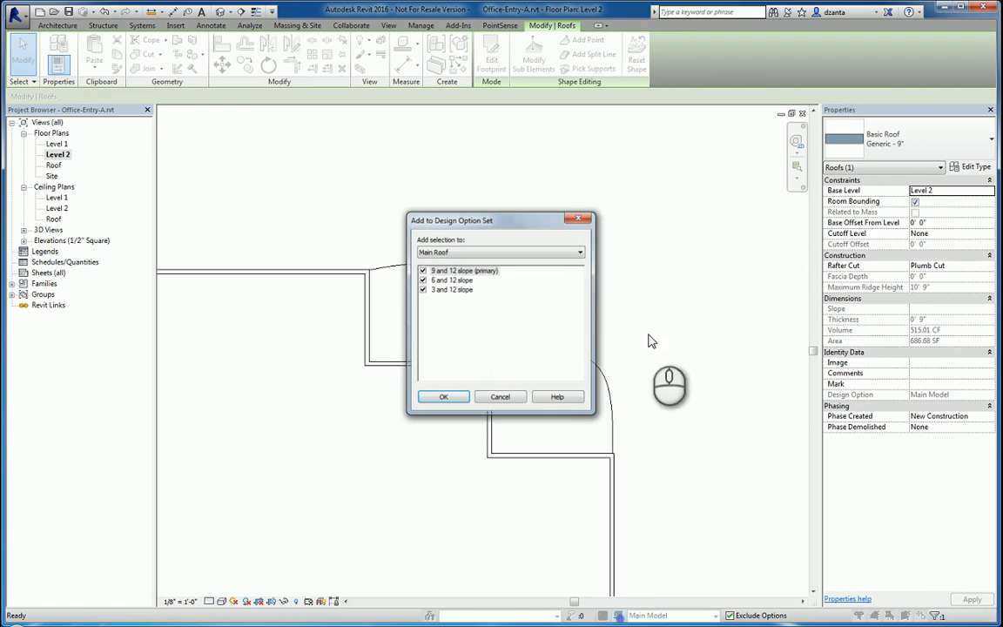
pyautogui.click(429, 255)
pyautogui.click(427, 271)
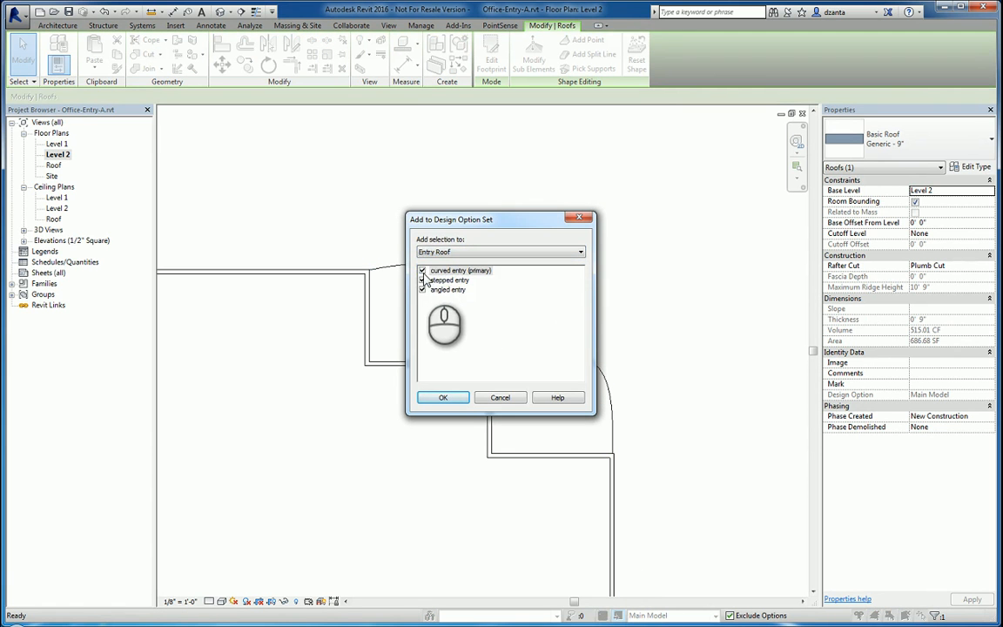
pyautogui.click(443, 397)
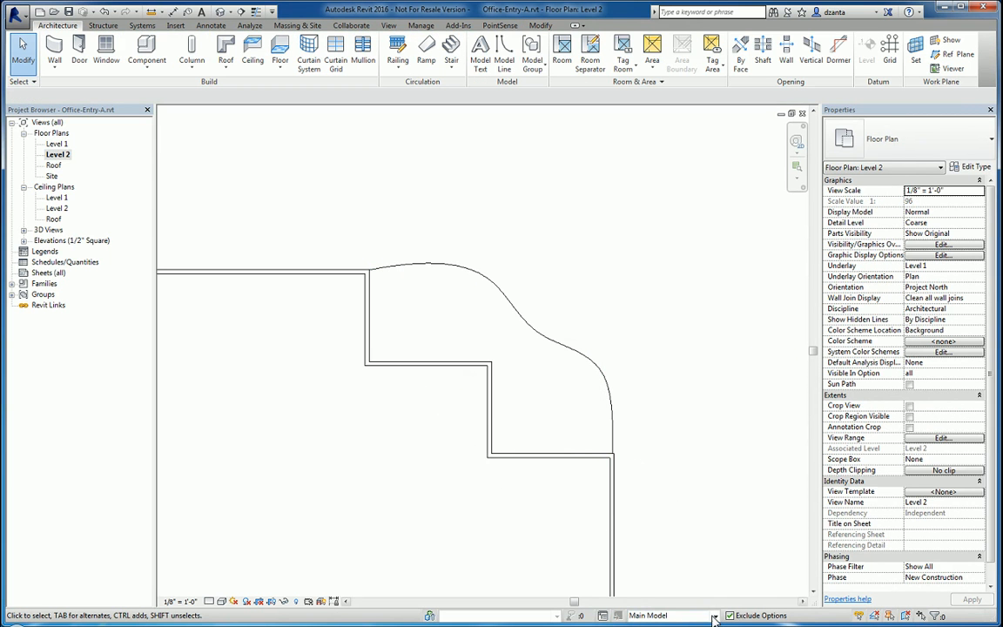
pyautogui.click(713, 616)
pyautogui.click(688, 587)
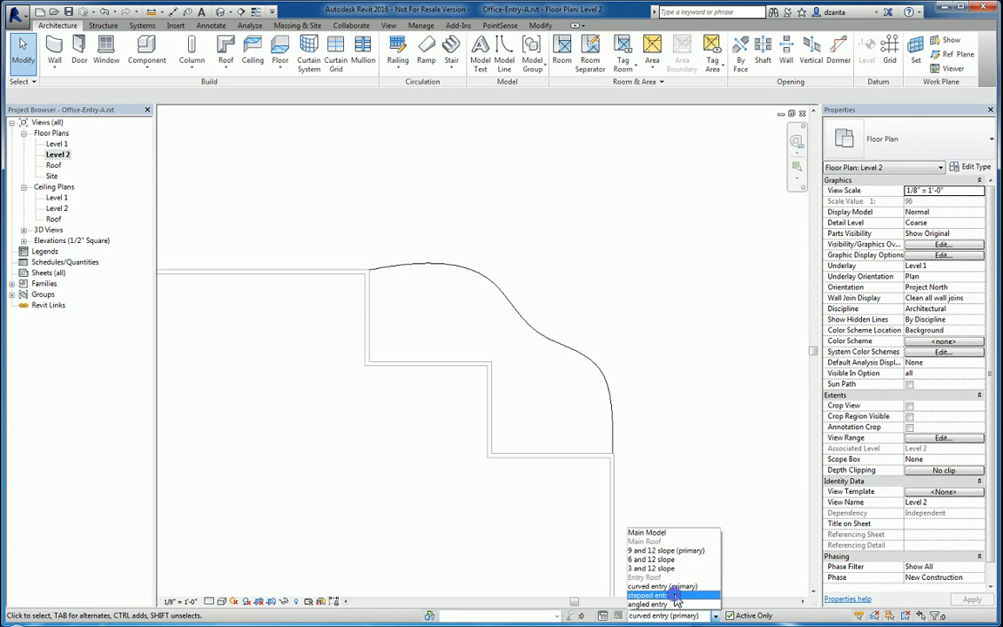
# - Activate the "stepped entry" option and start a roof footprint from the four stepped entry wall edges with no offset
pyautogui.click(677, 596)
pyautogui.click(667, 361)
pyautogui.click(225, 54)
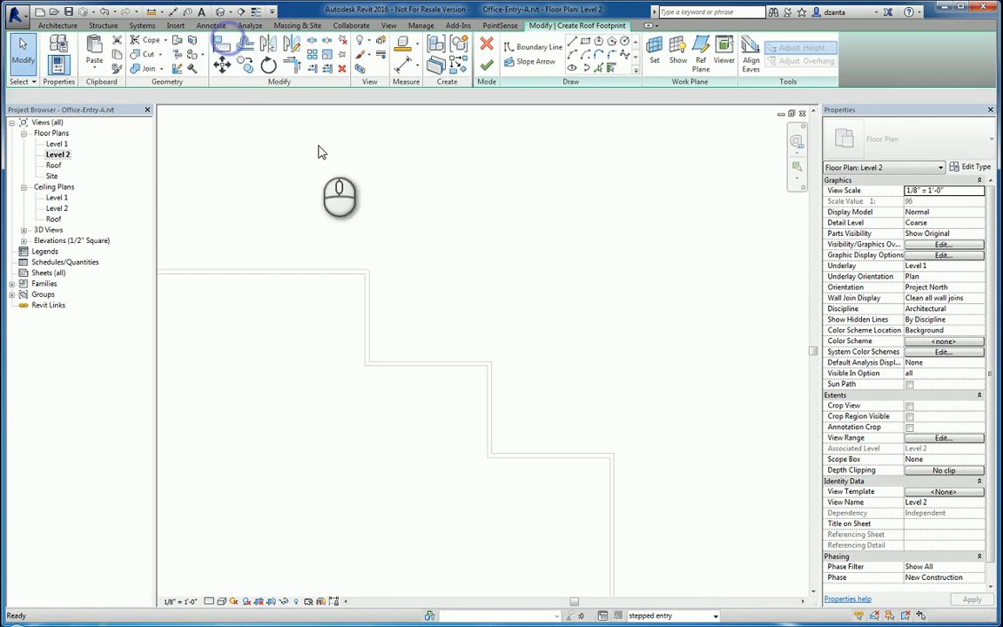
pyautogui.click(598, 67)
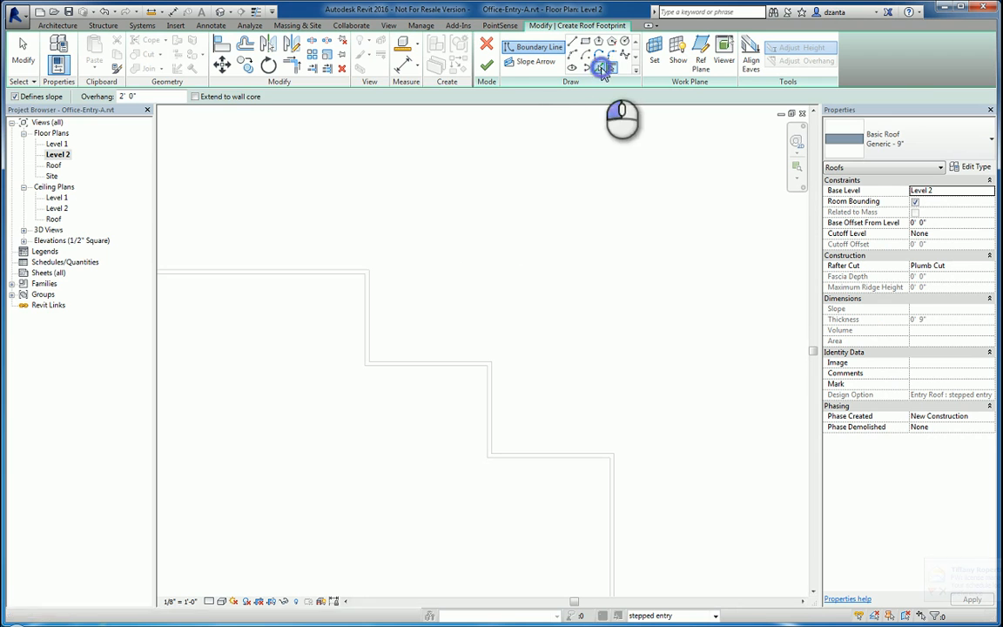
pyautogui.click(377, 318)
pyautogui.click(421, 361)
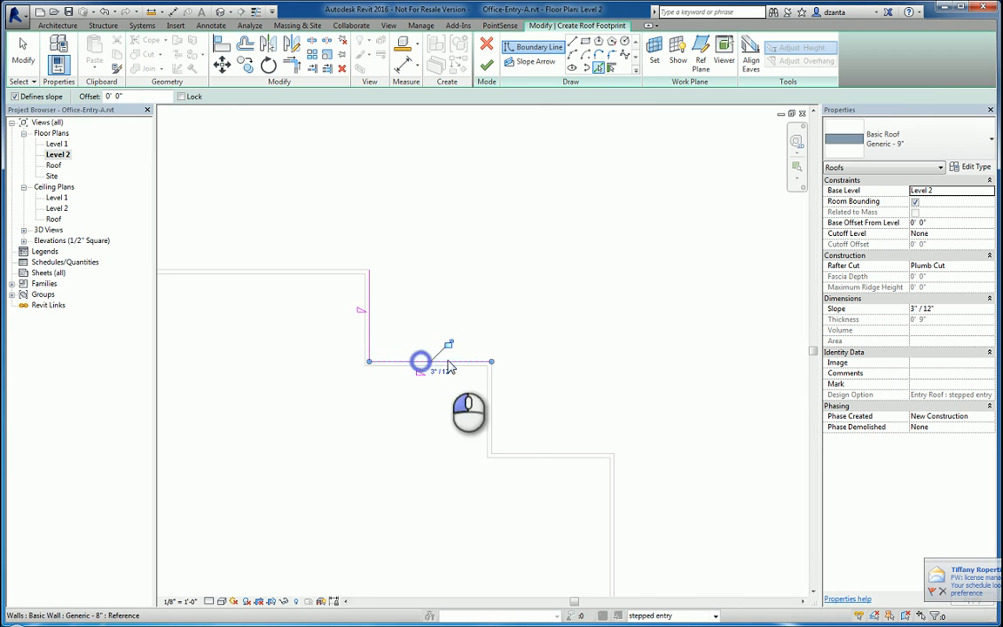
pyautogui.click(490, 386)
pyautogui.click(558, 452)
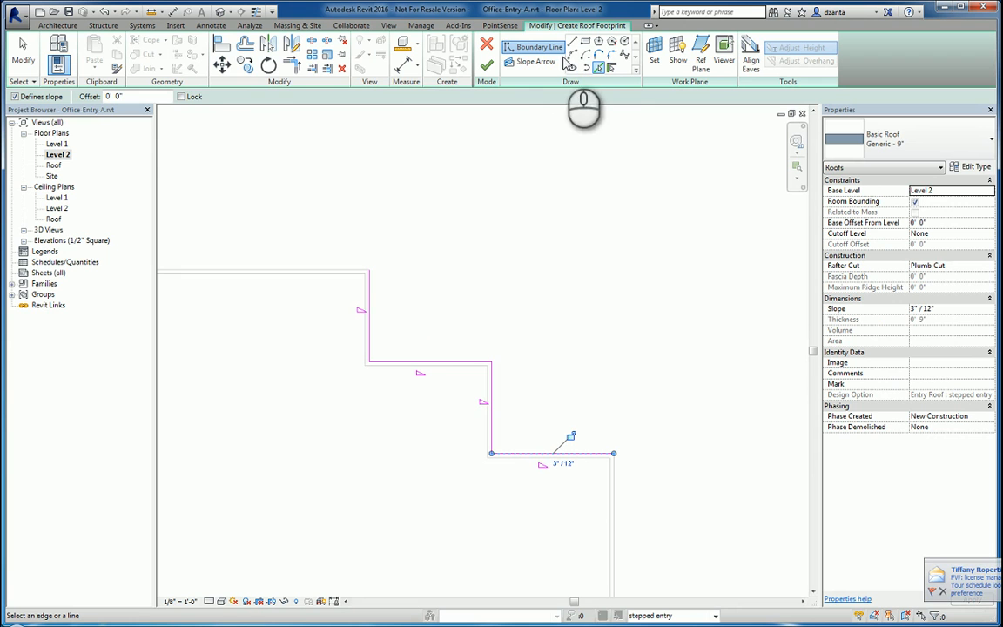
# - Add four boundary lines parallel to the stepped entry wall edges, offset 5' outward
pyautogui.click(148, 97)
pyautogui.write('5')
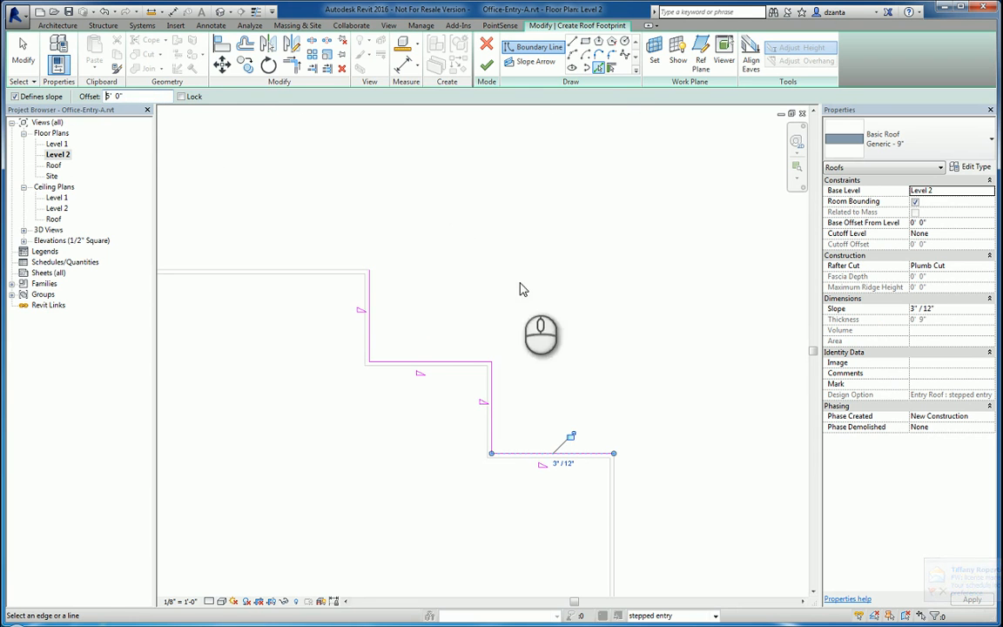
pyautogui.click(371, 320)
pyautogui.click(448, 361)
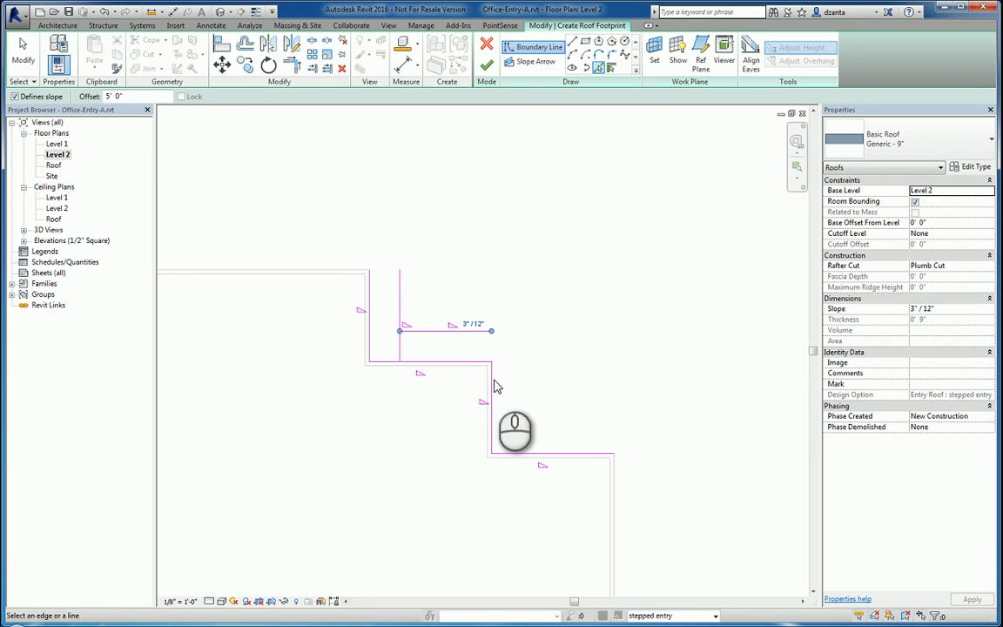
pyautogui.click(491, 381)
pyautogui.click(556, 454)
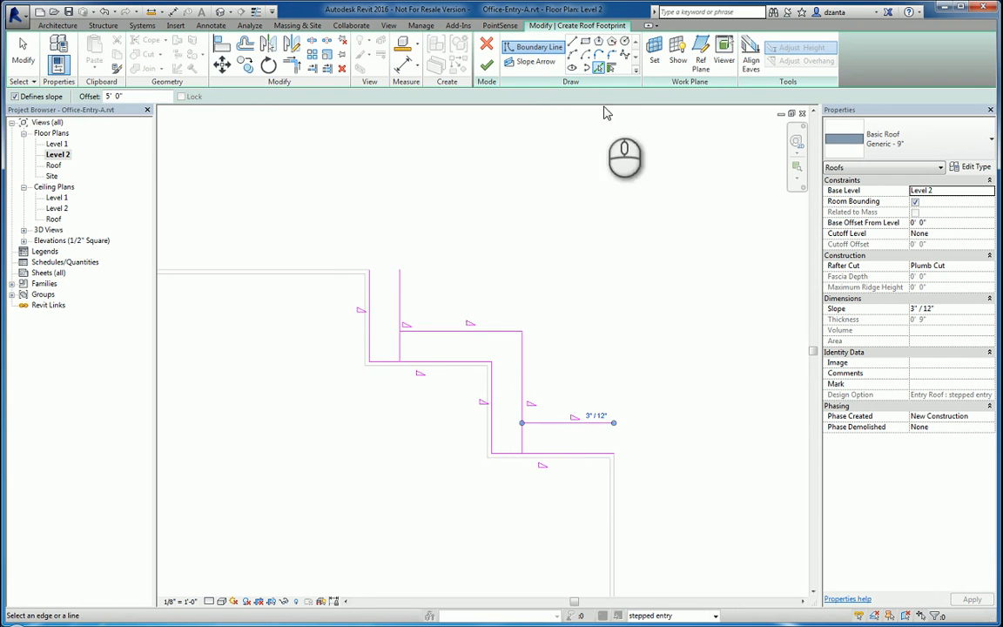
# - Draw a boundary line with 0' offset joining the upper ends of the inner and outer stepped outlines
pyautogui.click(573, 41)
pyautogui.moveTo(157, 97); pyautogui.dragTo(103, 98)
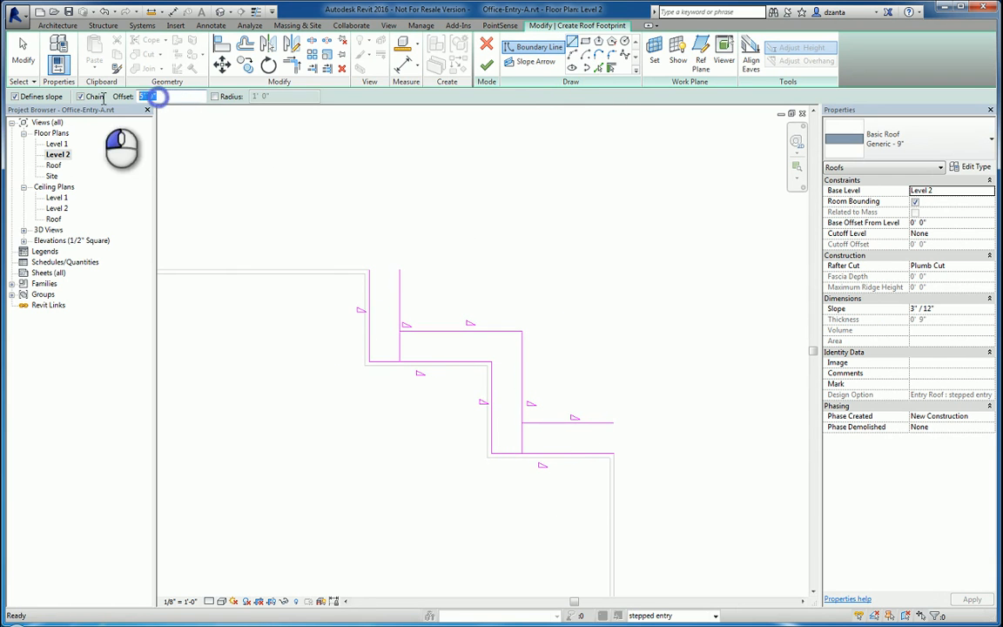
pyautogui.write('0')
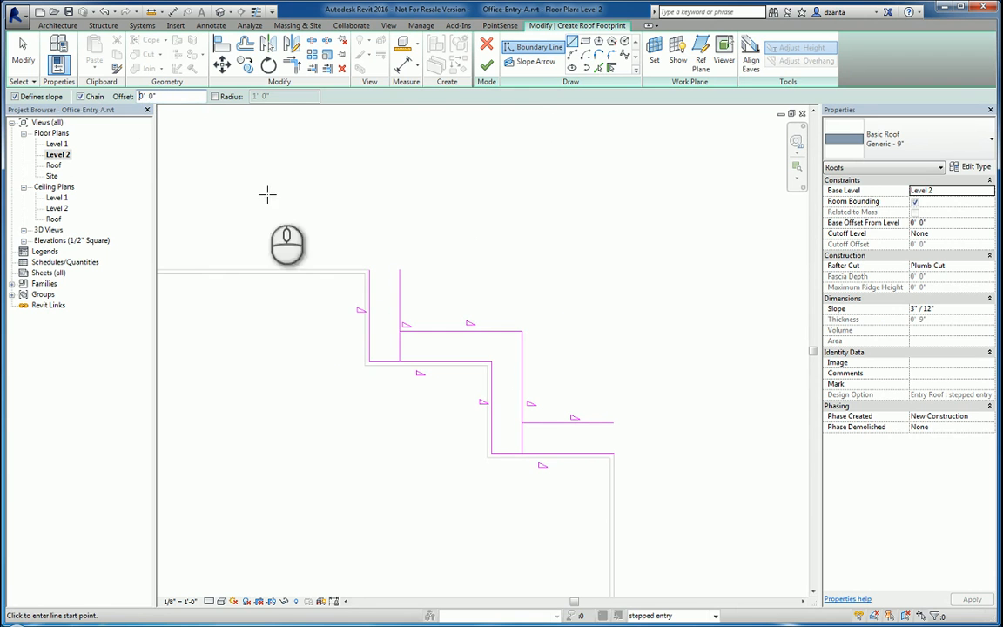
pyautogui.click(400, 270)
pyautogui.click(369, 270)
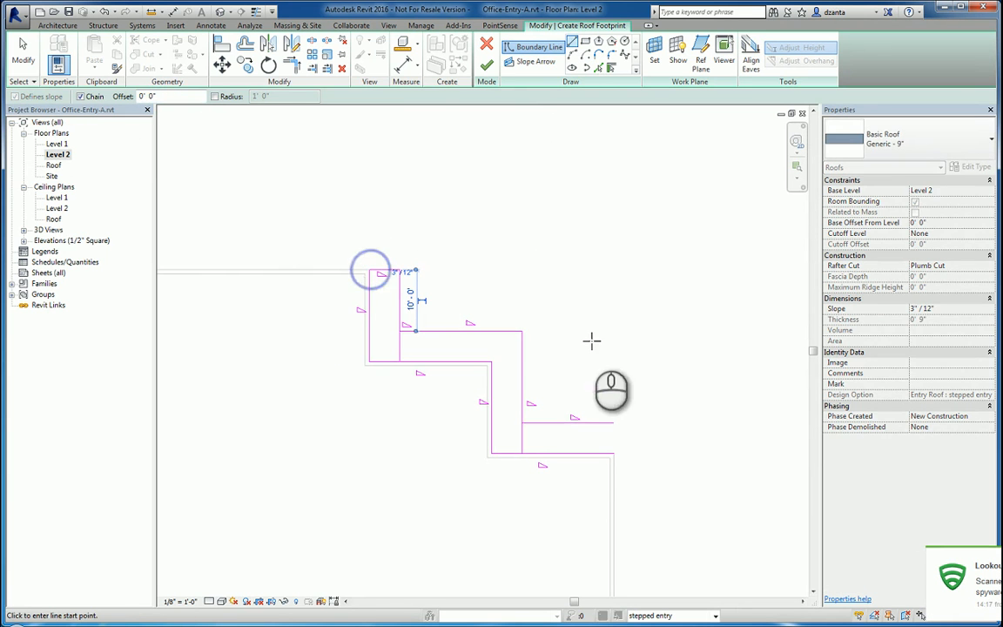
# - Close the lower end of the stepped outline with a boundary line and trim the outer lines into clean corners
pyautogui.click(610, 423)
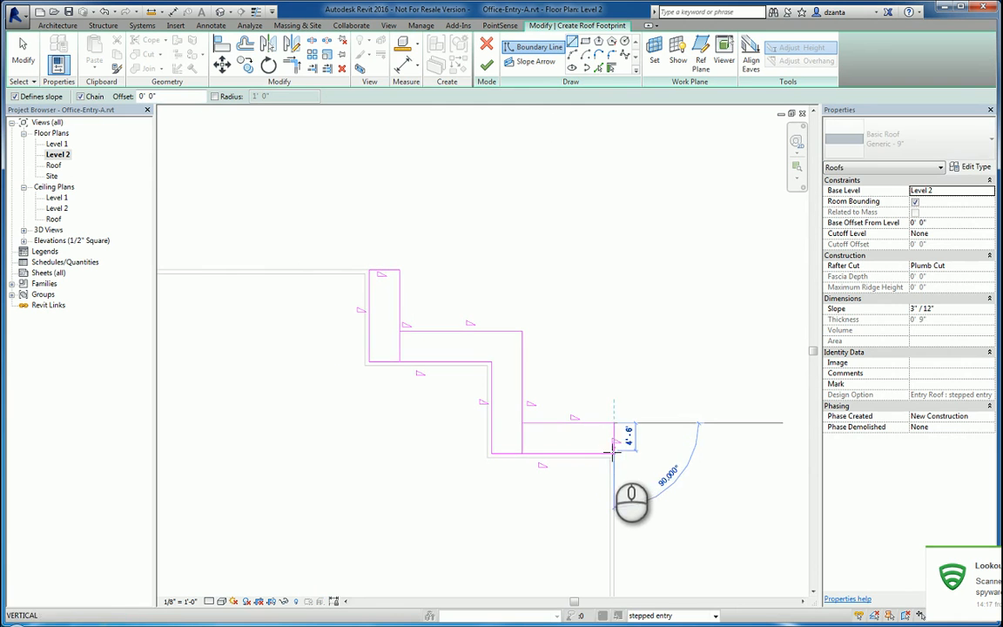
pyautogui.click(613, 452)
pyautogui.press('Escape')
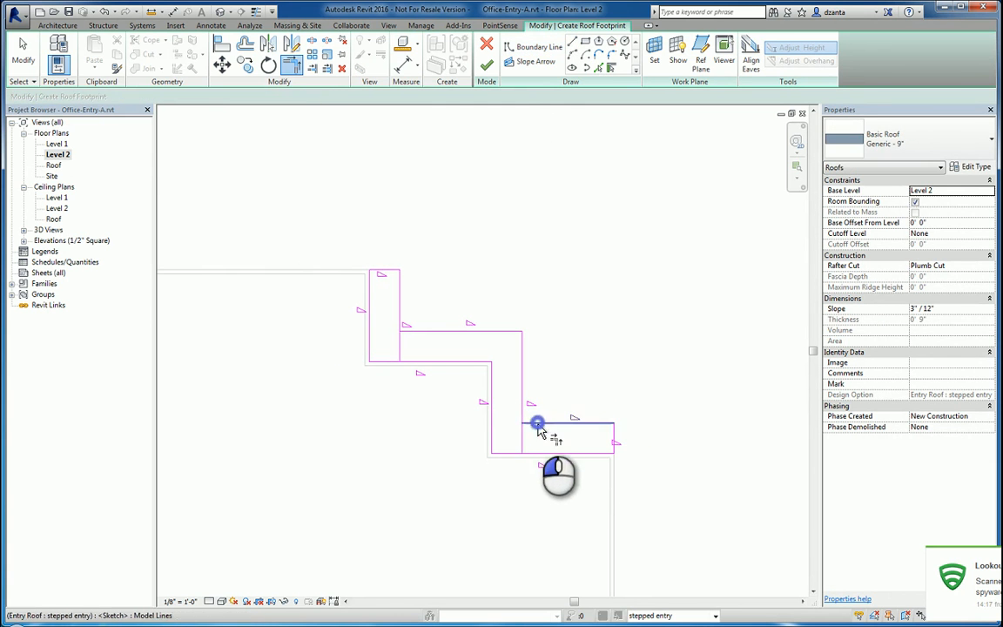
pyautogui.press('Escape')
pyautogui.press('t')
pyautogui.press('r')
pyautogui.click(426, 331)
pyautogui.click(400, 294)
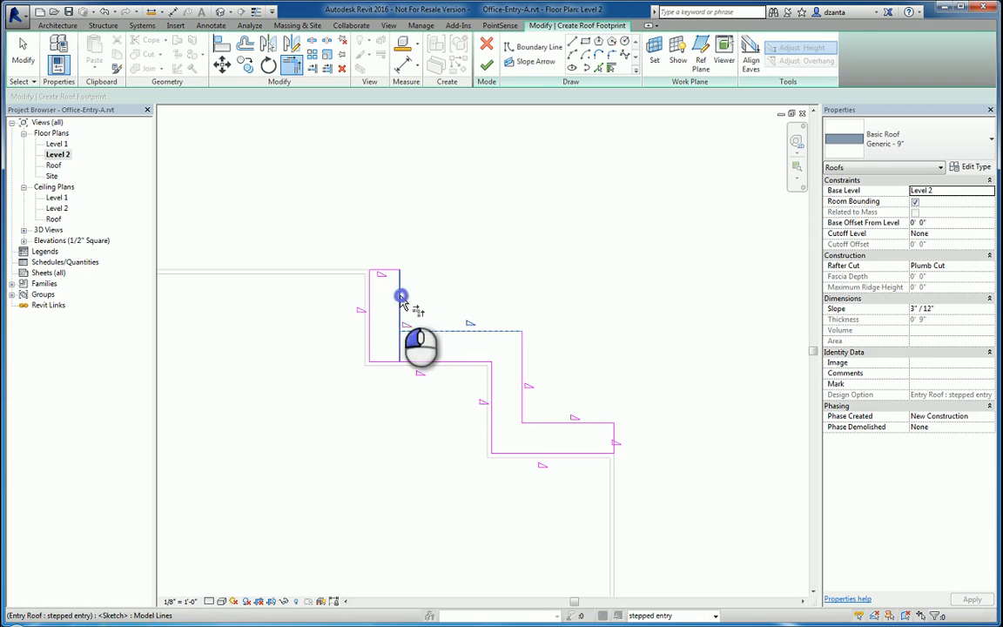
# - Turn off slope definition for all stepped boundary lines and finish the roof
pyautogui.click(25, 61)
pyautogui.moveTo(294, 239)
pyautogui.mouseDown()
pyautogui.moveTo(466, 369)
pyautogui.moveTo(616, 557)
pyautogui.mouseUp()
pyautogui.click(293, 98)
pyautogui.click(316, 178)
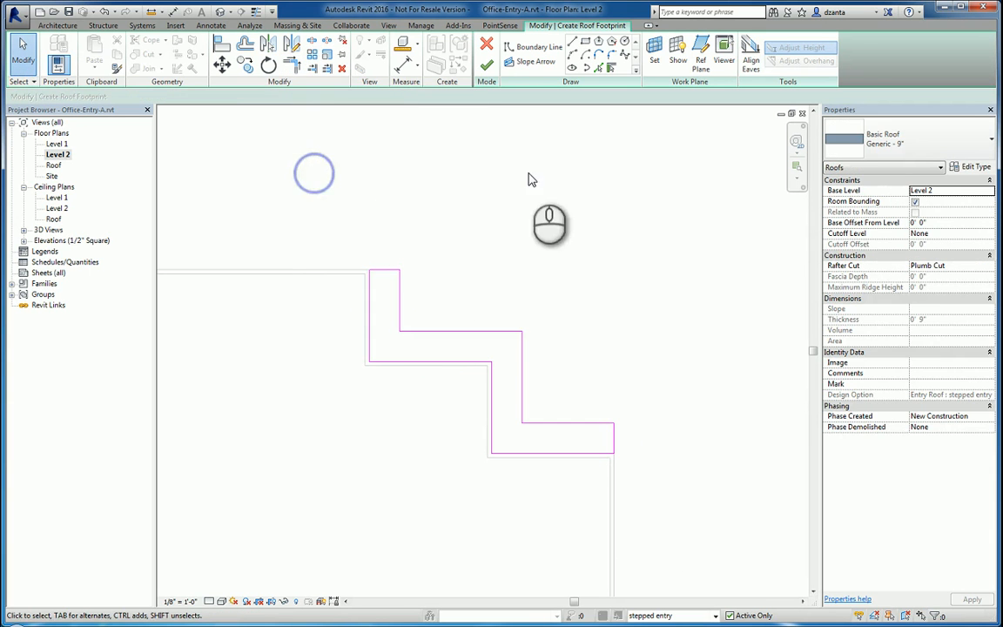
pyautogui.click(486, 65)
pyautogui.click(563, 195)
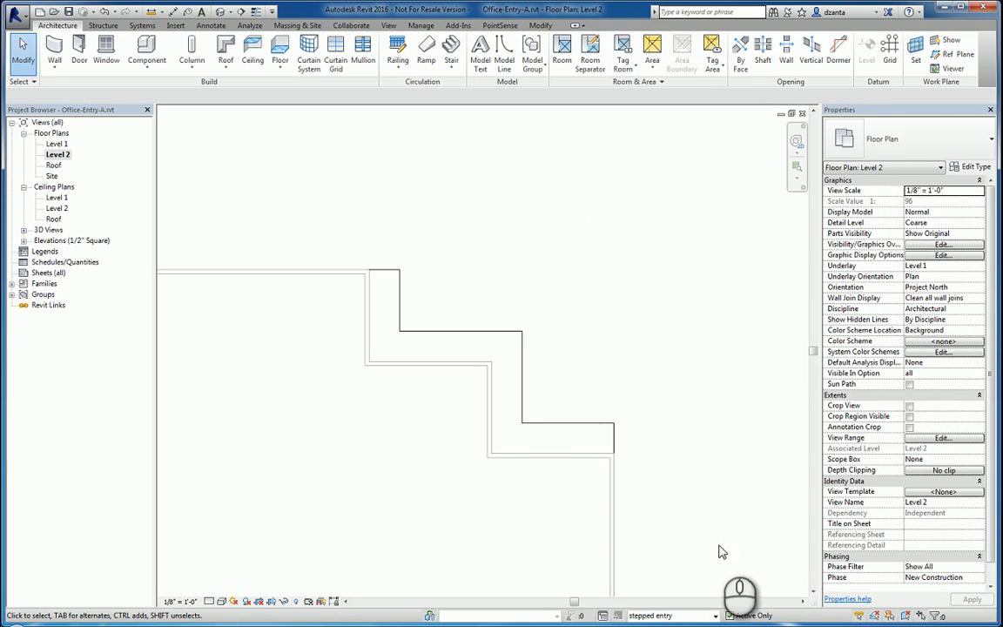
# - Activate the "angled entry" option and start a roof footprint by picking walls, with no defined slope and a 0' overhang
pyautogui.click(715, 616)
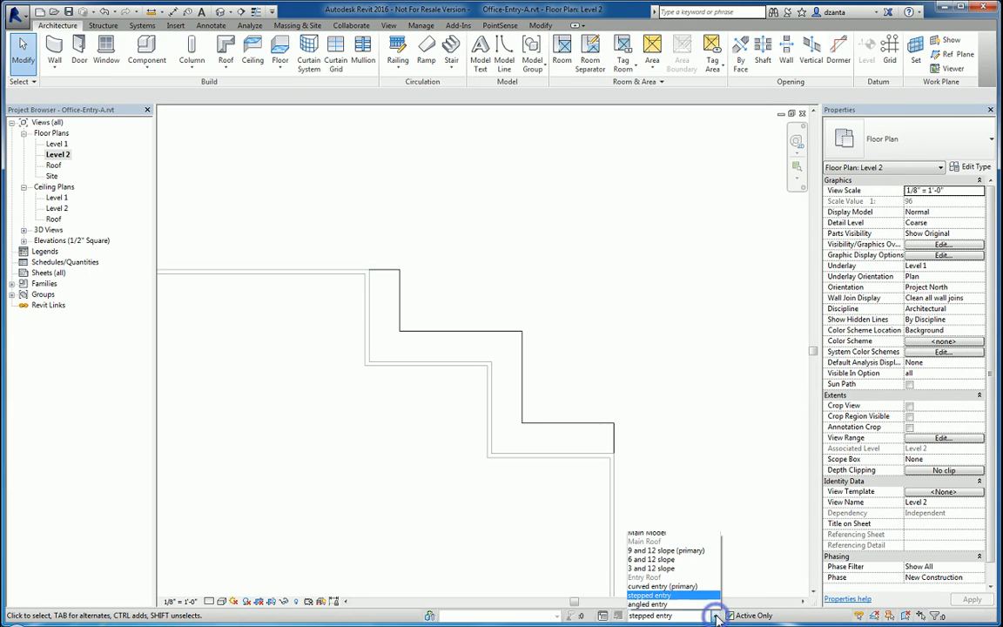
pyautogui.click(677, 605)
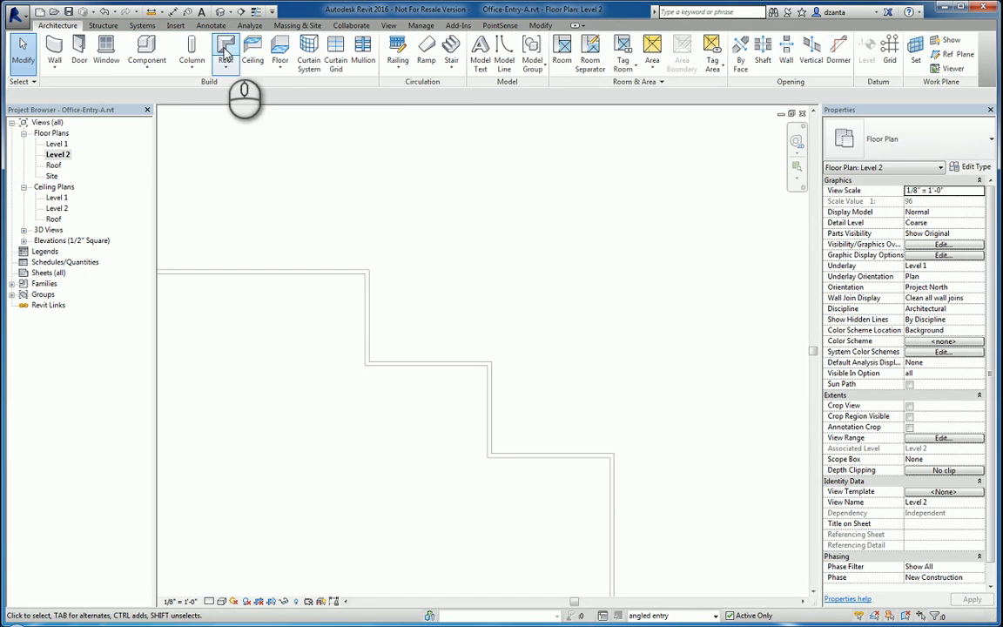
pyautogui.click(226, 53)
pyautogui.click(237, 40)
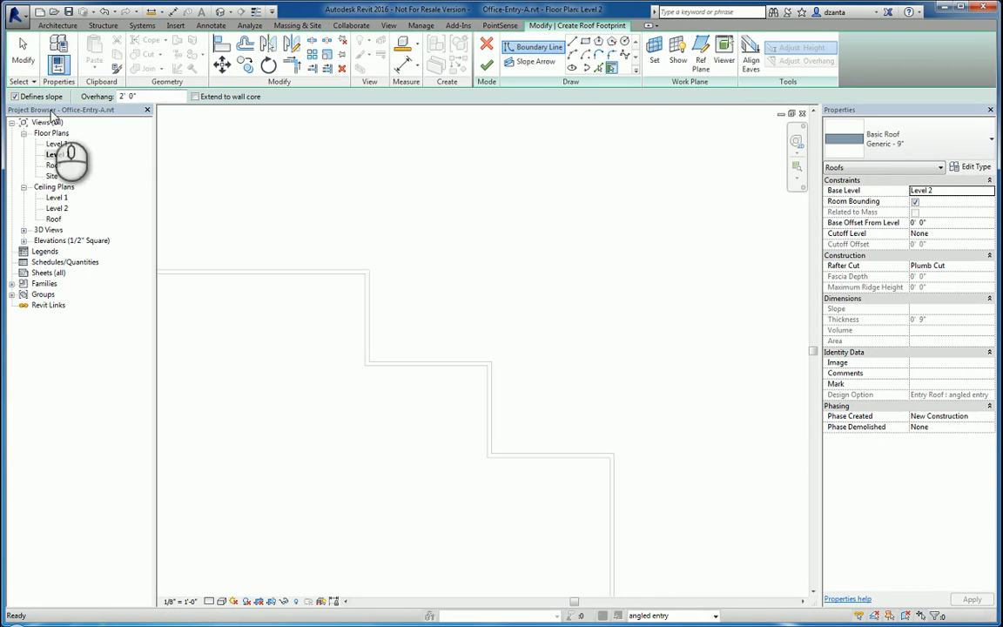
pyautogui.click(15, 96)
pyautogui.click(148, 96)
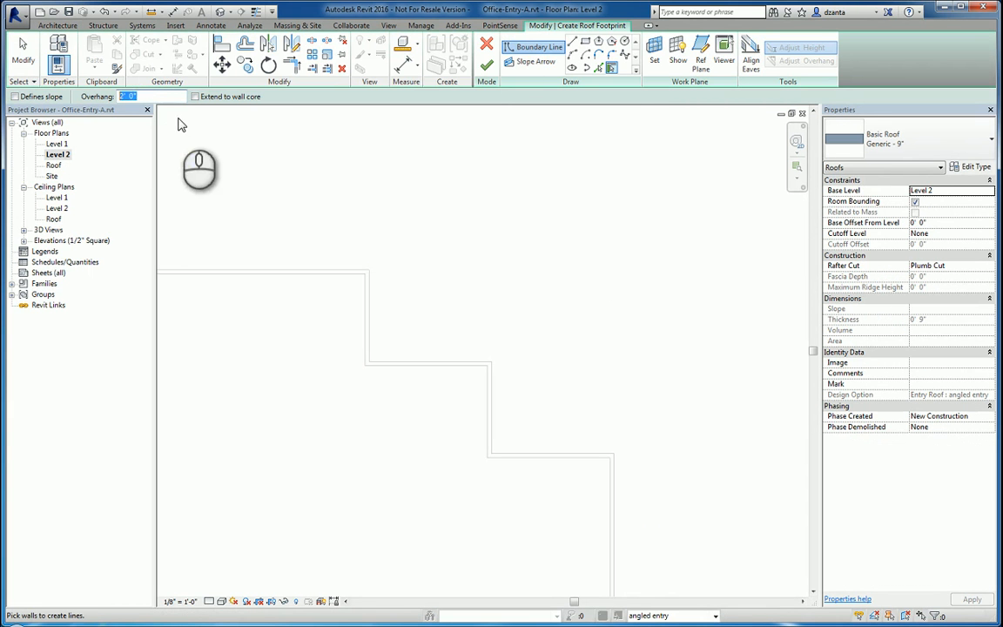
pyautogui.write('0')
pyautogui.press('Return')
# - Draw the outer boundary from the upper to the lower wall corner, with a diagonal about 45' long at 40° between short end segments
pyautogui.click(573, 42)
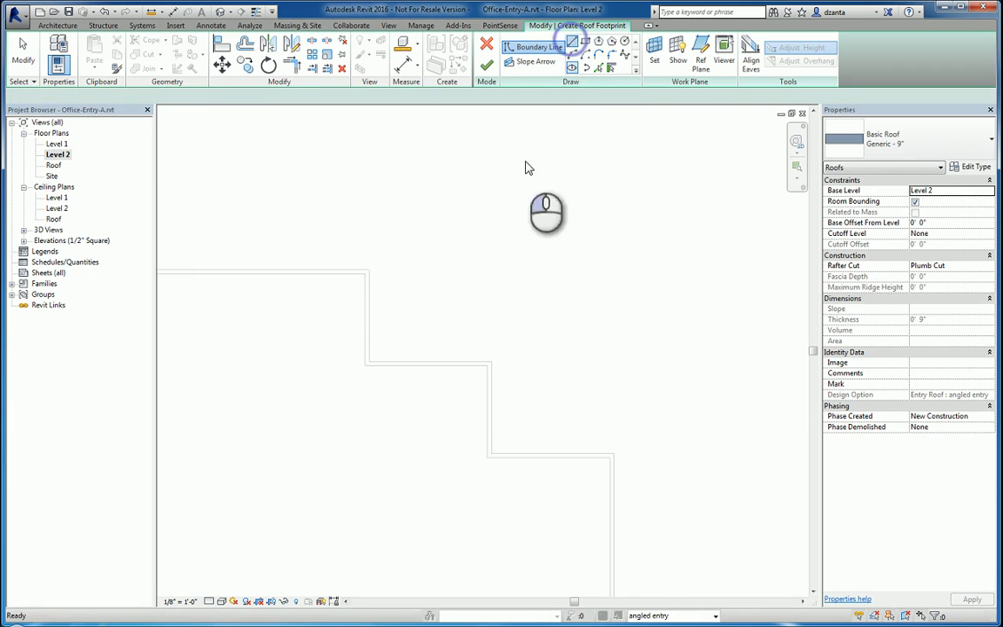
pyautogui.click(370, 269)
pyautogui.click(369, 242)
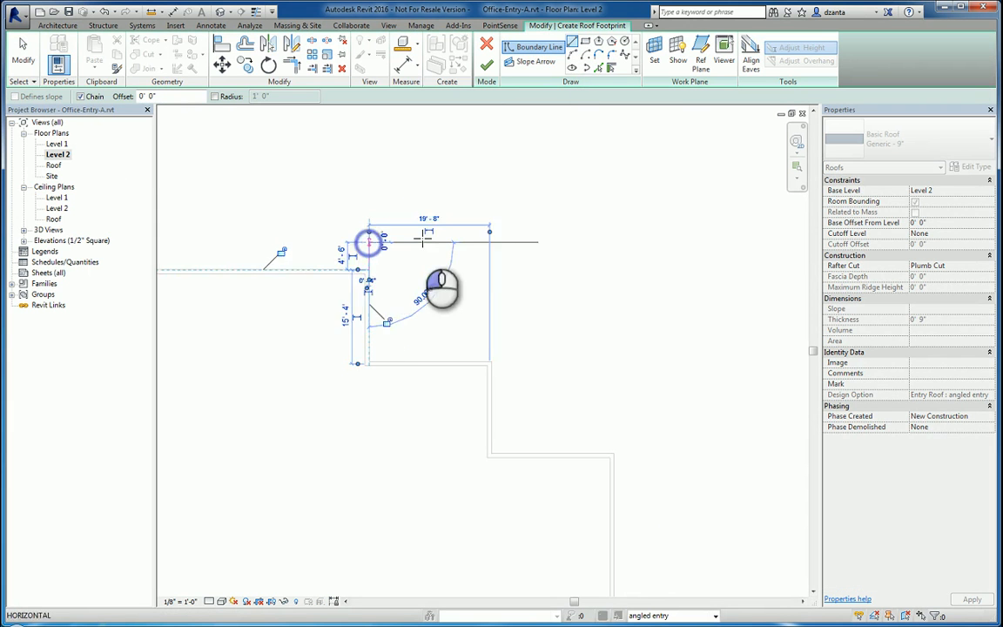
pyautogui.click(403, 243)
pyautogui.click(614, 419)
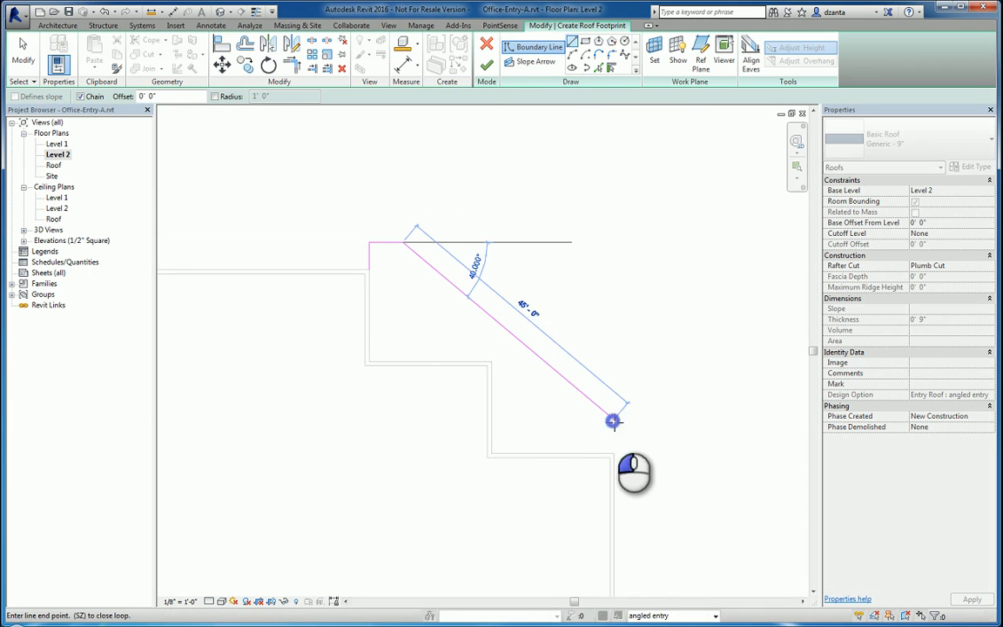
pyautogui.click(613, 453)
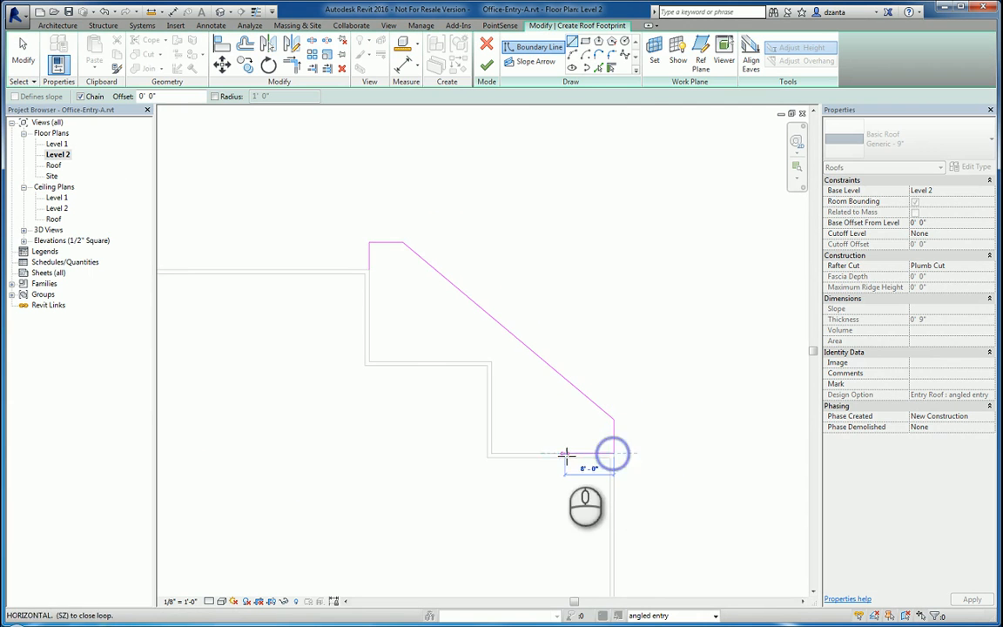
# - Add inner boundary lines by picking the four stepped entry walls
pyautogui.click(611, 68)
pyautogui.click(570, 454)
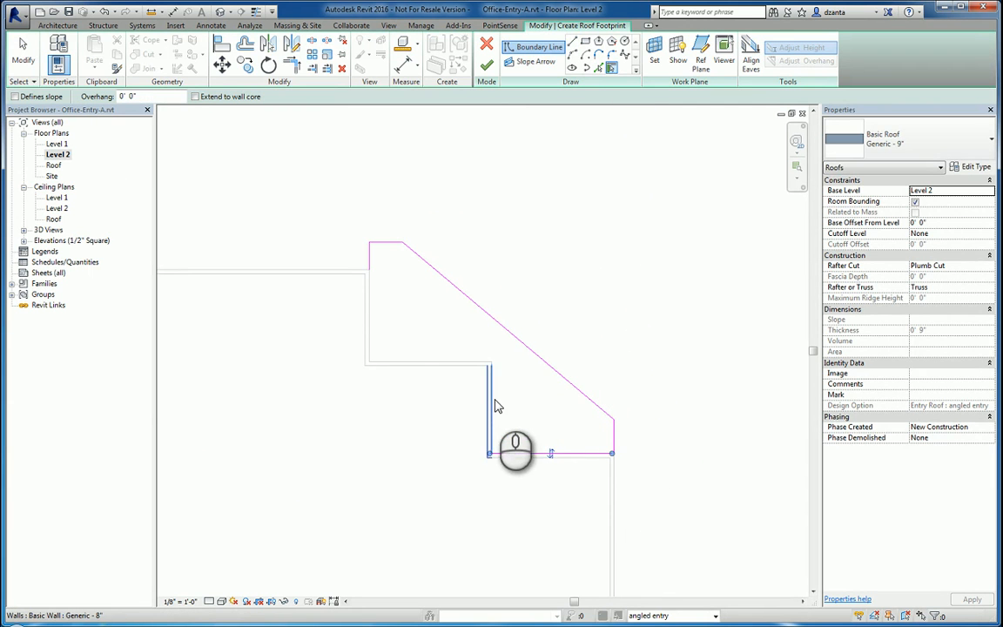
pyautogui.click(493, 400)
pyautogui.click(457, 360)
pyautogui.click(367, 312)
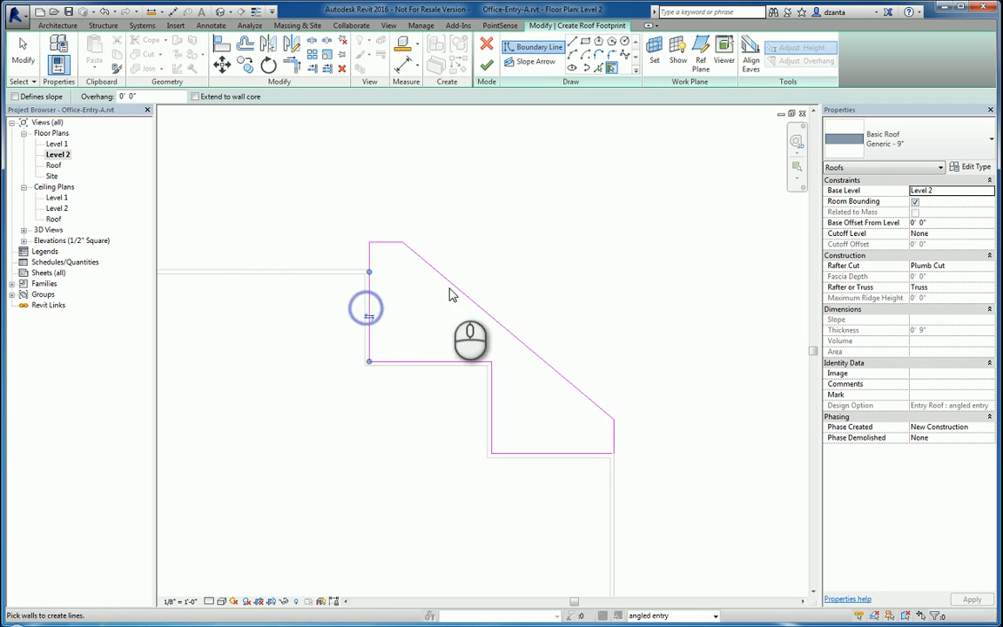
pyautogui.press('Escape')
pyautogui.press('Escape')
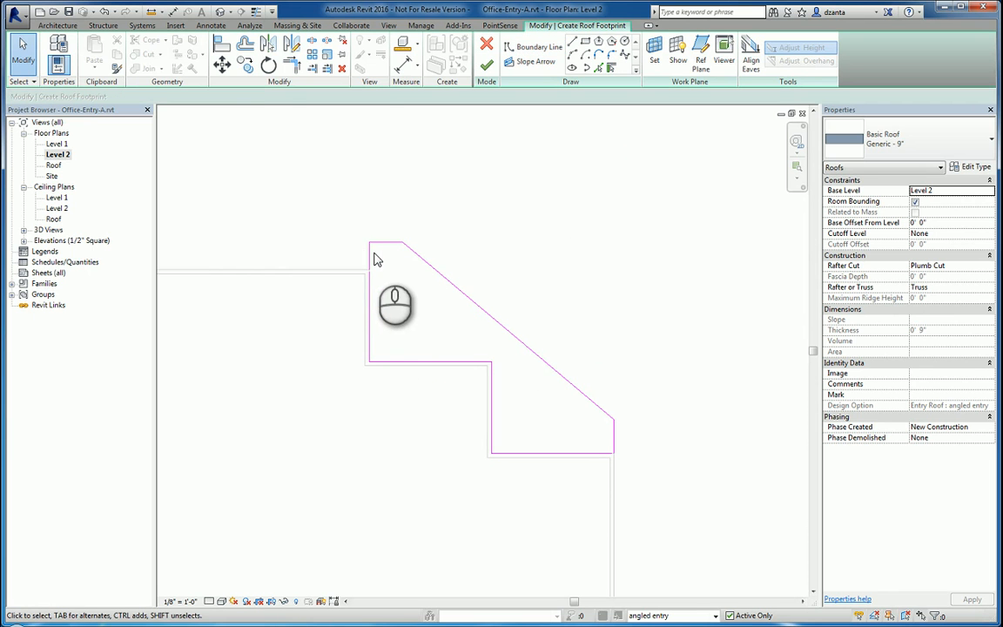
# - Delete the short vertical boundary line at the upper end and trim the inner wall line to the upper horizontal line
pyautogui.click(373, 254)
pyautogui.press('t')
pyautogui.press('r')
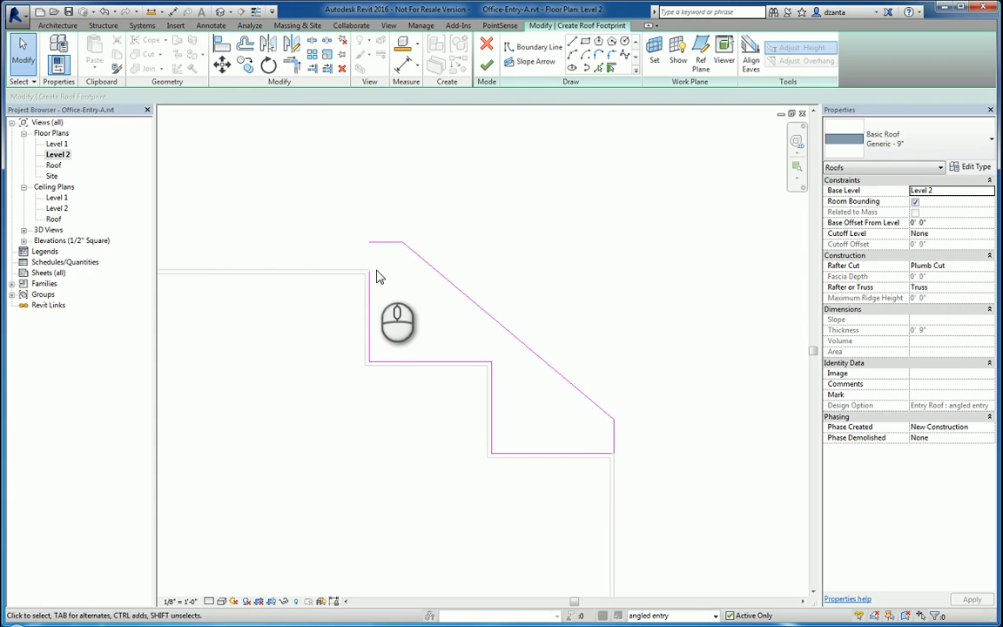
pyautogui.click(381, 242)
pyautogui.click(369, 290)
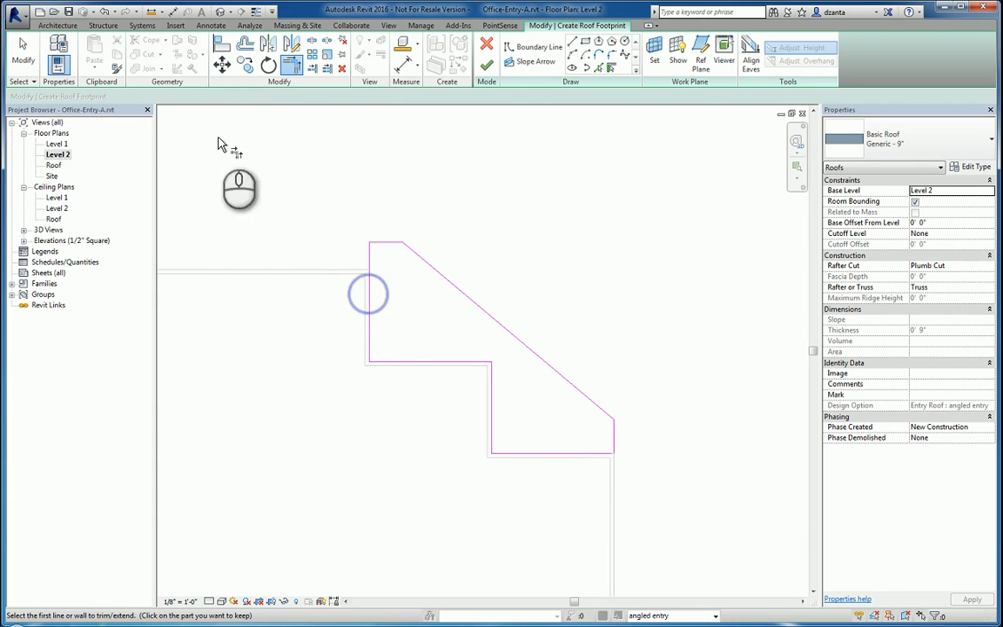
pyautogui.press('Escape')
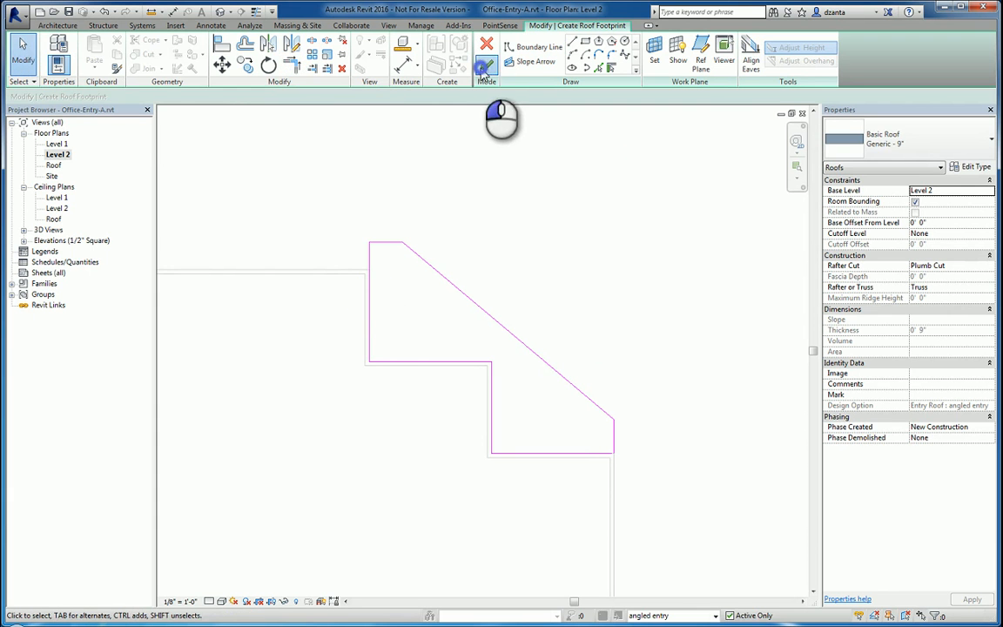
# - Trim the lower end's horizontal and vertical boundary lines into a closed corner and finish the angled entry roof
pyautogui.click(484, 68)
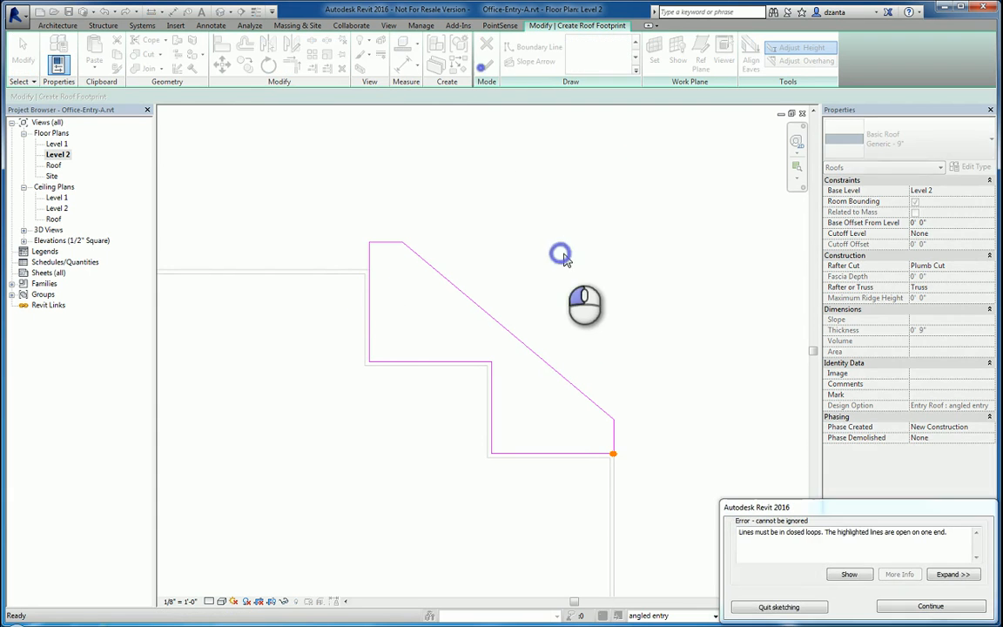
pyautogui.click(930, 607)
pyautogui.press('t')
pyautogui.press('r')
pyautogui.click(601, 453)
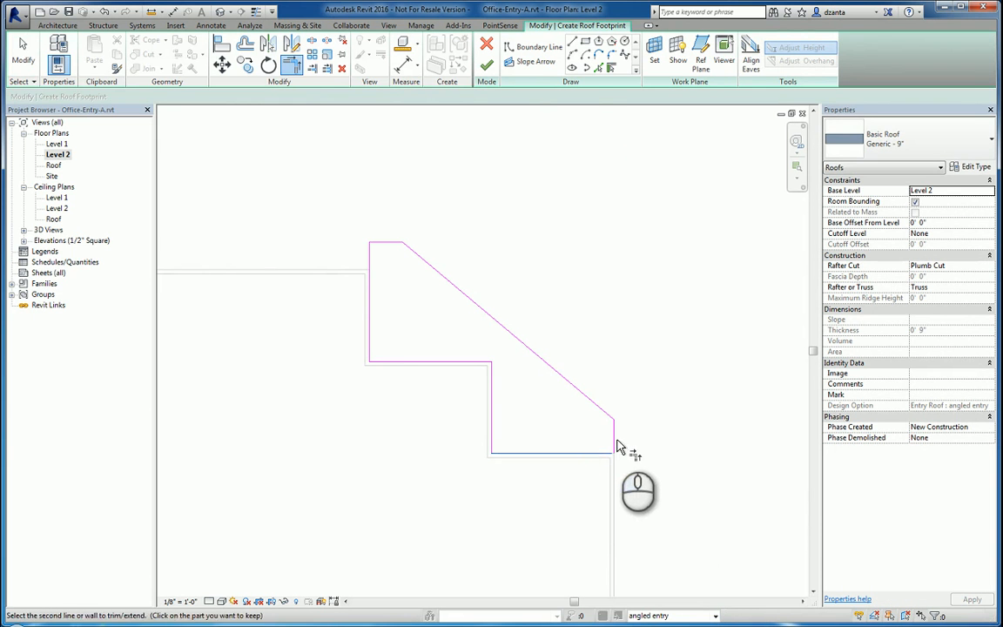
pyautogui.click(615, 440)
pyautogui.click(485, 64)
pyautogui.click(564, 208)
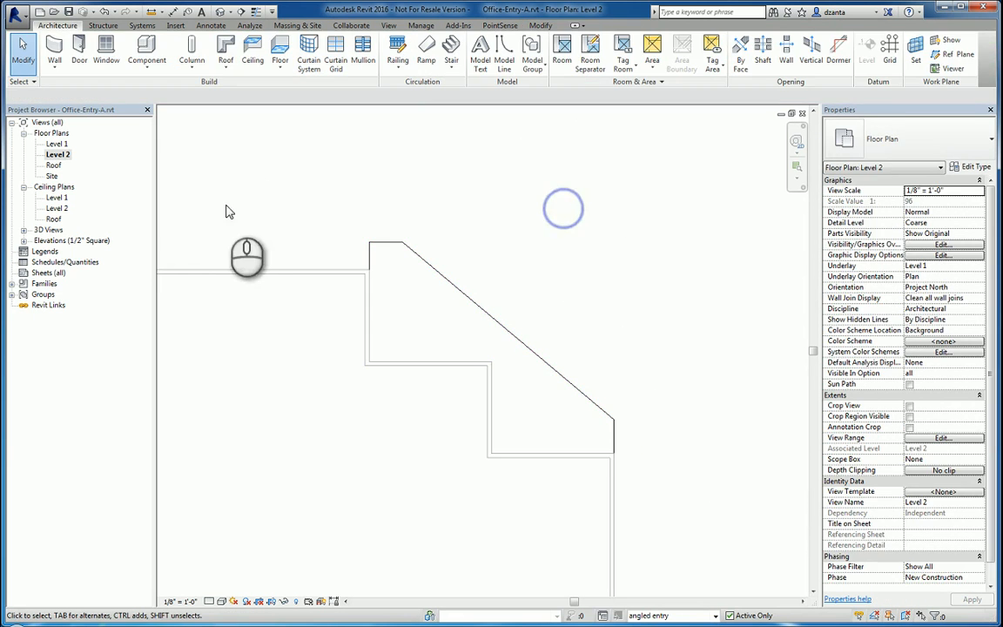
# - Open the default 3D view and orbit it to face the building's entry side
pyautogui.click(221, 12)
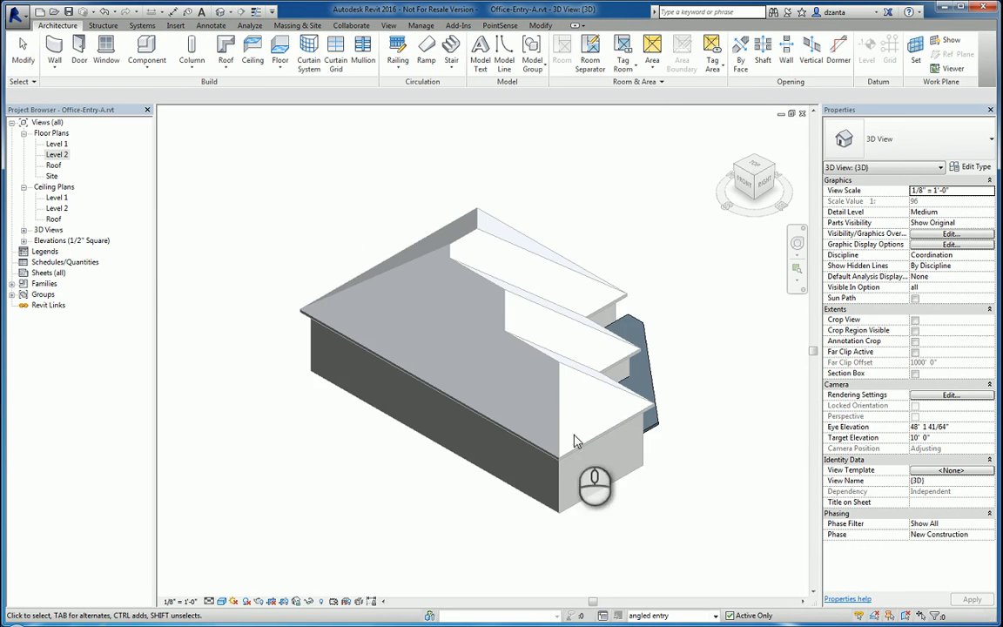
pyautogui.click(300, 229)
pyautogui.scroll(-1, 471, 378)
pyautogui.keyDown('shift'); pyautogui.moveTo(588, 457); pyautogui.dragTo(331, 413, button='middle'); pyautogui.keyUp('shift')
# - Duplicate the default 3D view and then duplicate that copy, giving three matching 3D views
pyautogui.click(23, 229)
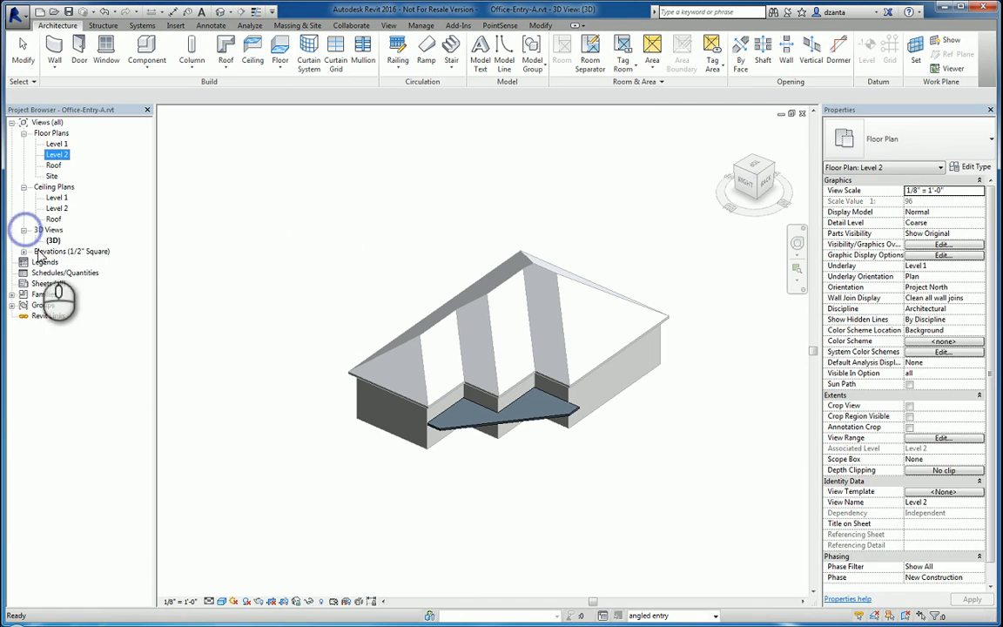
pyautogui.rightClick(52, 240)
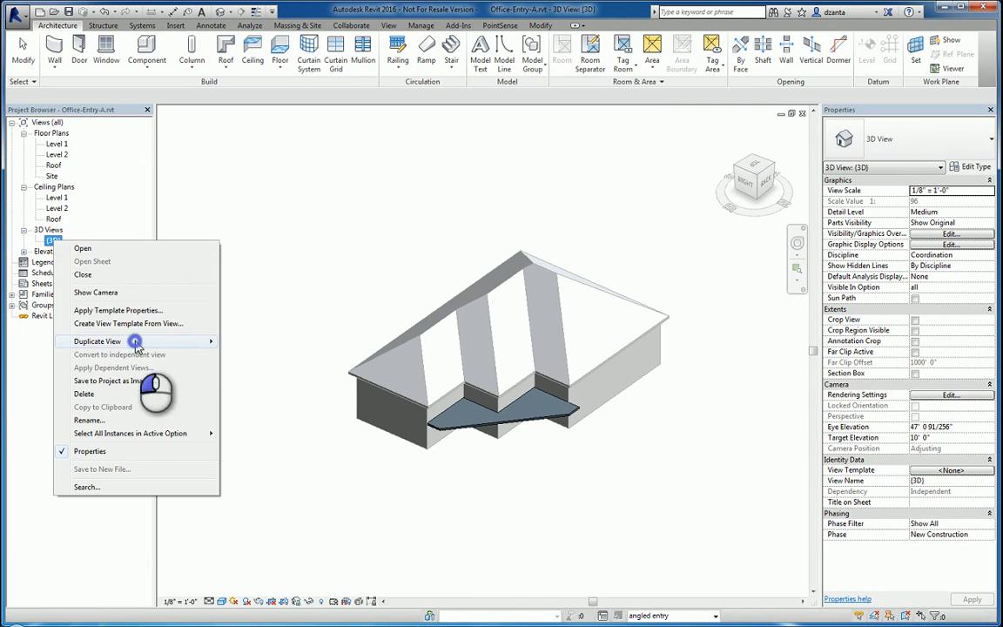
pyautogui.moveTo(130, 340)
pyautogui.click(241, 341)
pyautogui.click(52, 252)
pyautogui.rightClick(52, 251)
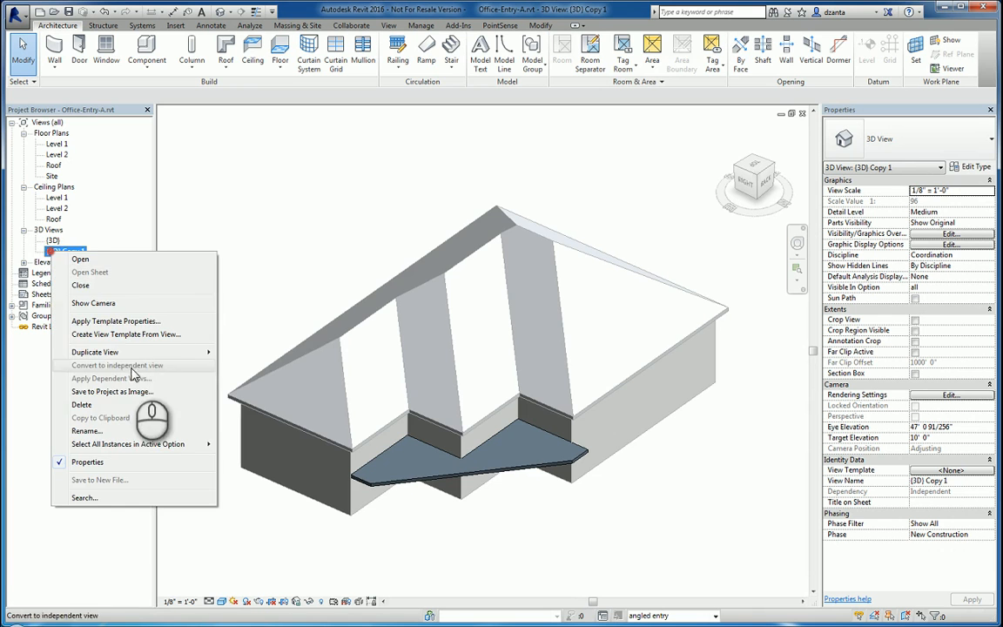
pyautogui.click(244, 352)
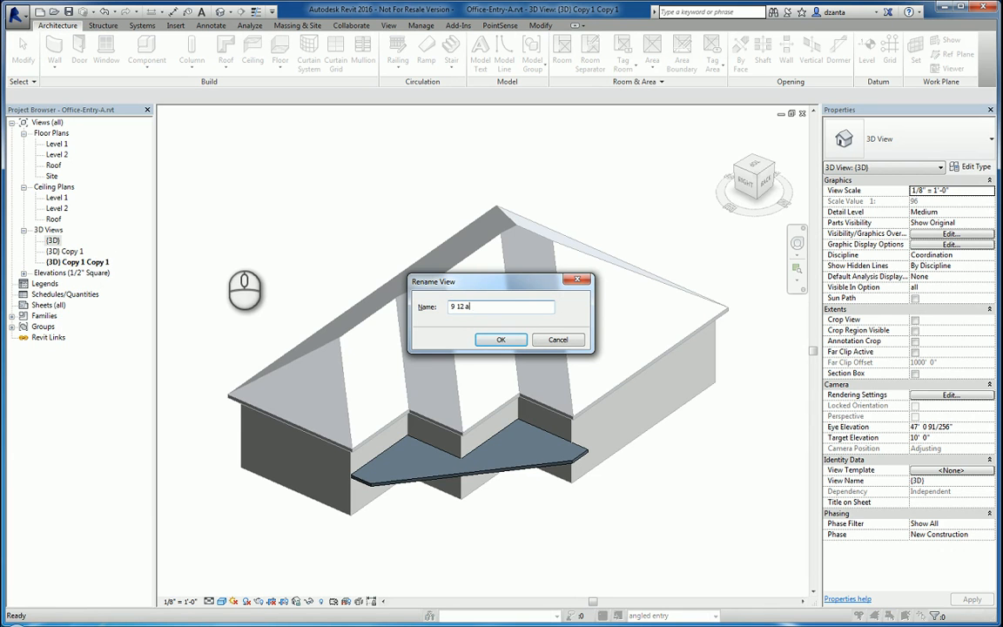
# - Rename the three 3D views "9 12 and curved", "6 12 and stepped" and "3 12 and angled"
pyautogui.write('ed')
pyautogui.press('Return')
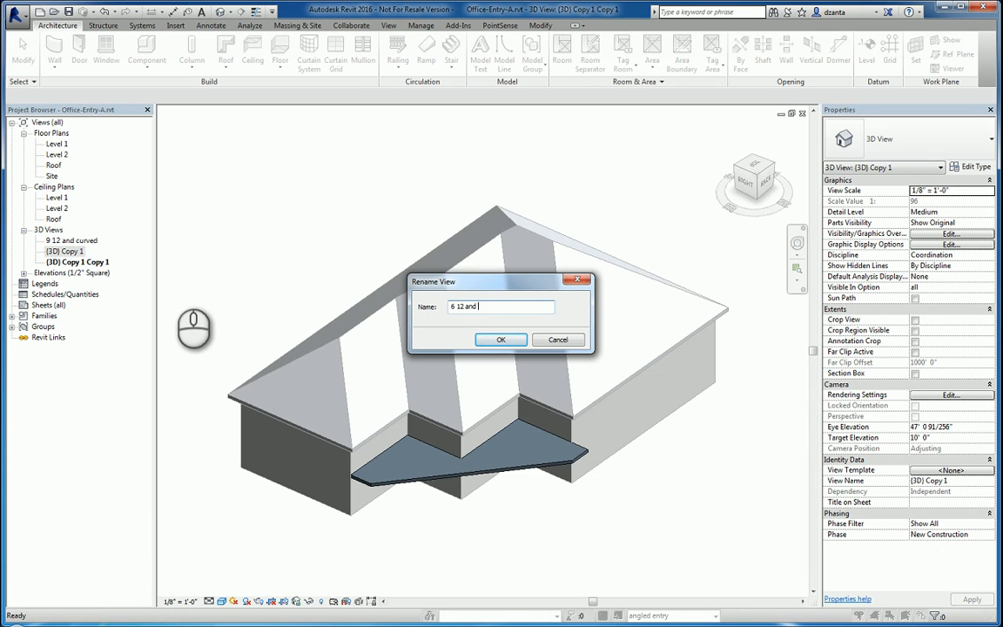
pyautogui.write('d')
pyautogui.press('Return')
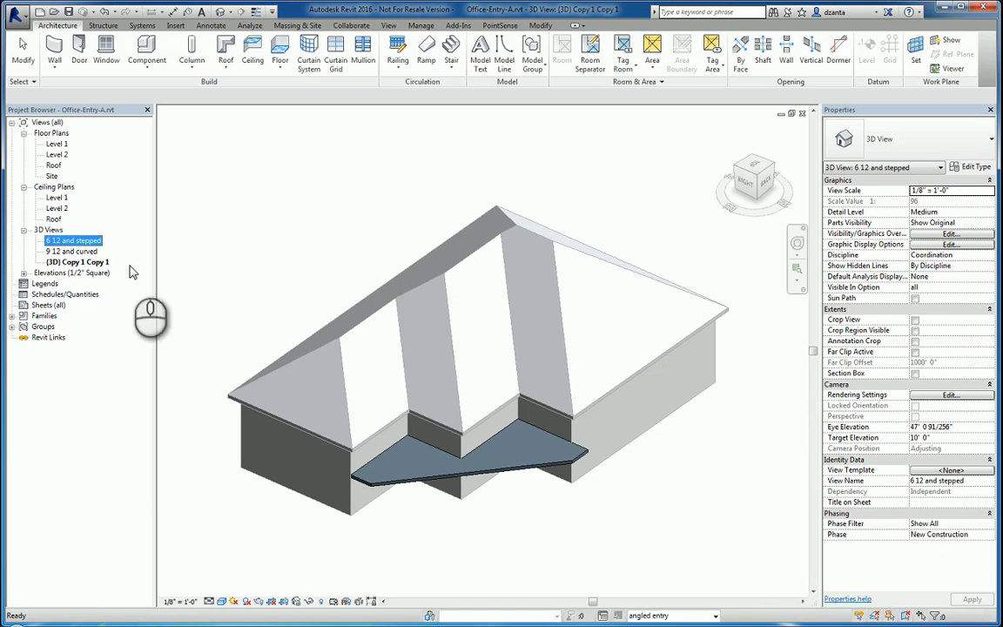
pyautogui.click(96, 262)
pyautogui.press('F2')
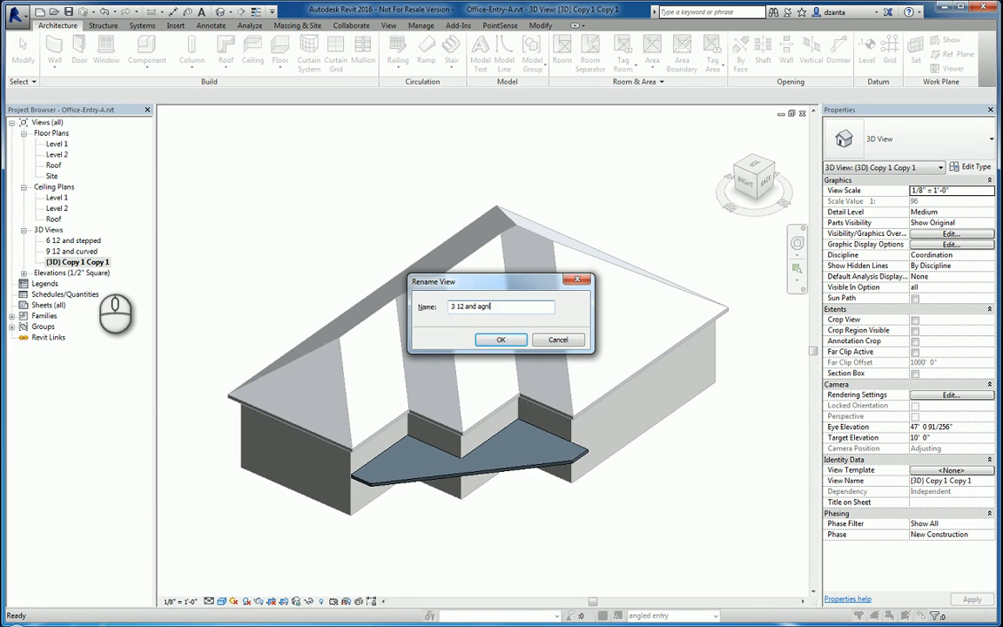
pyautogui.write('3 12 and angled')
pyautogui.press('Return')
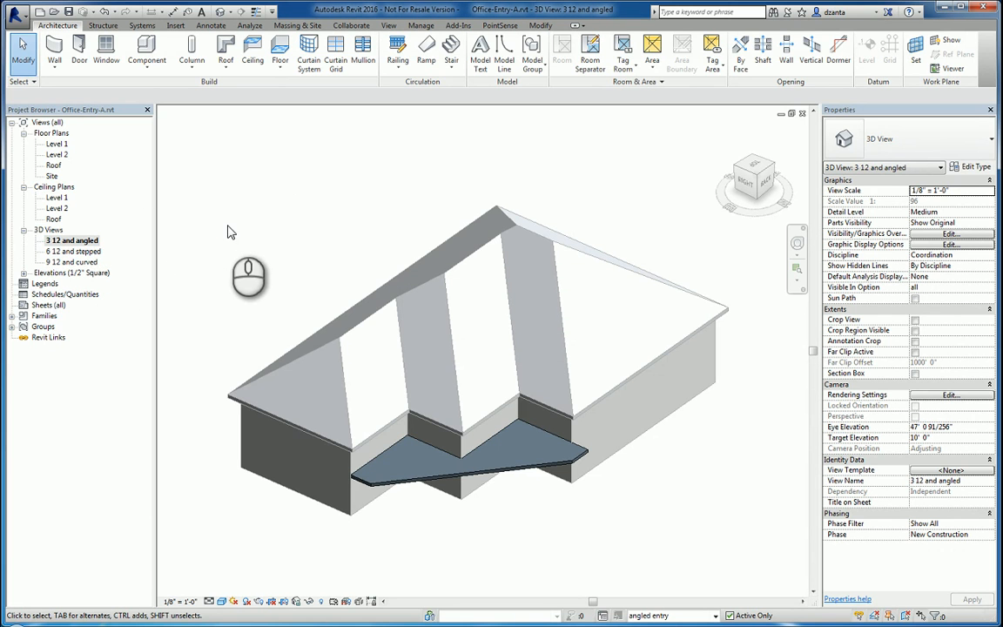
# - In the "3 12 and angled" view's visibility overrides, set the Main Roof option to "3 and 12 slope" and Entry Roof to "angled entry"
pyautogui.press('v')
pyautogui.press('g')
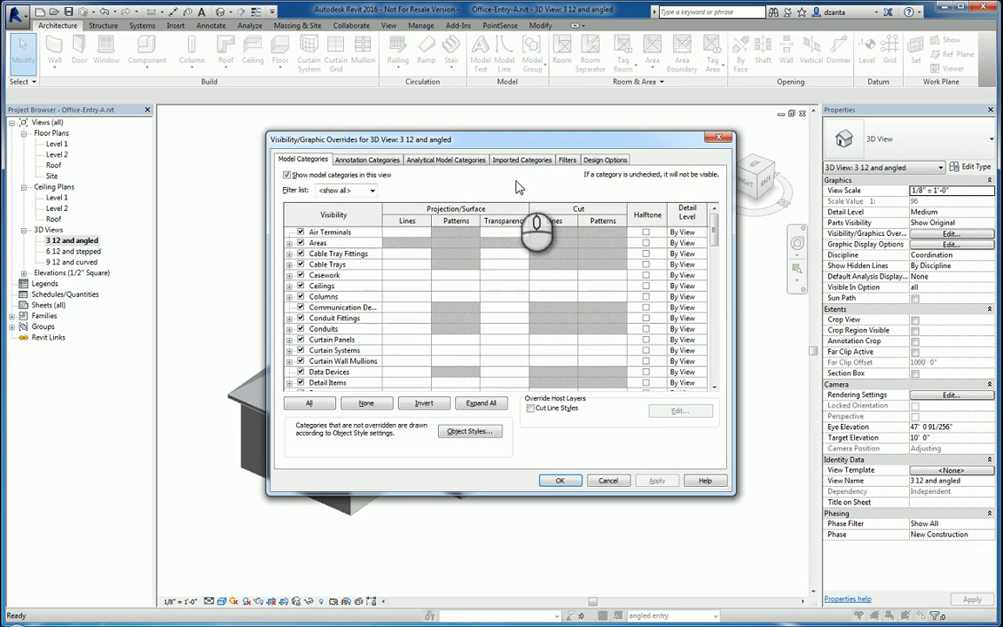
pyautogui.click(606, 161)
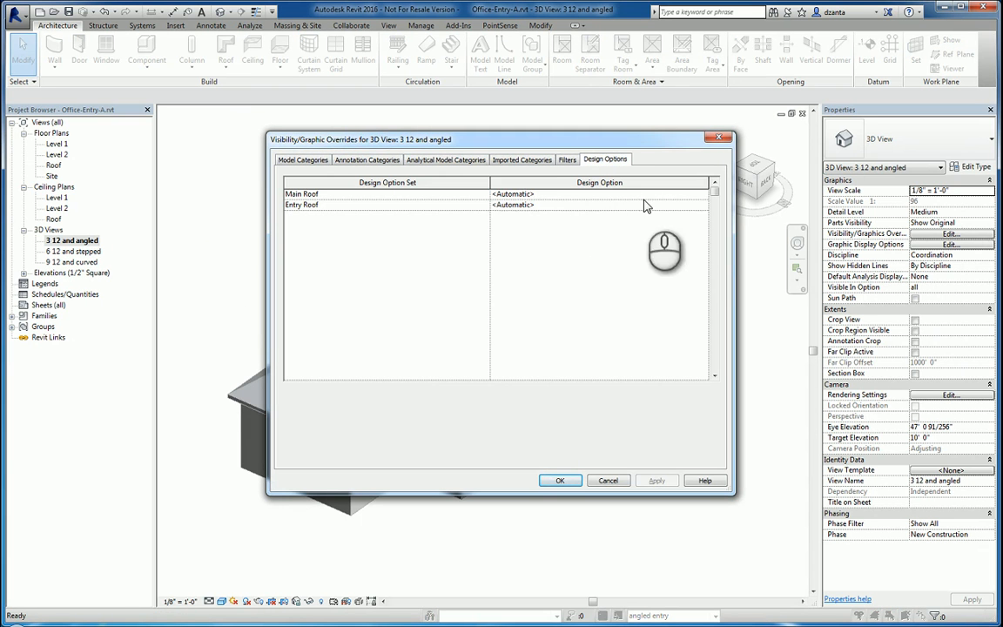
pyautogui.click(702, 195)
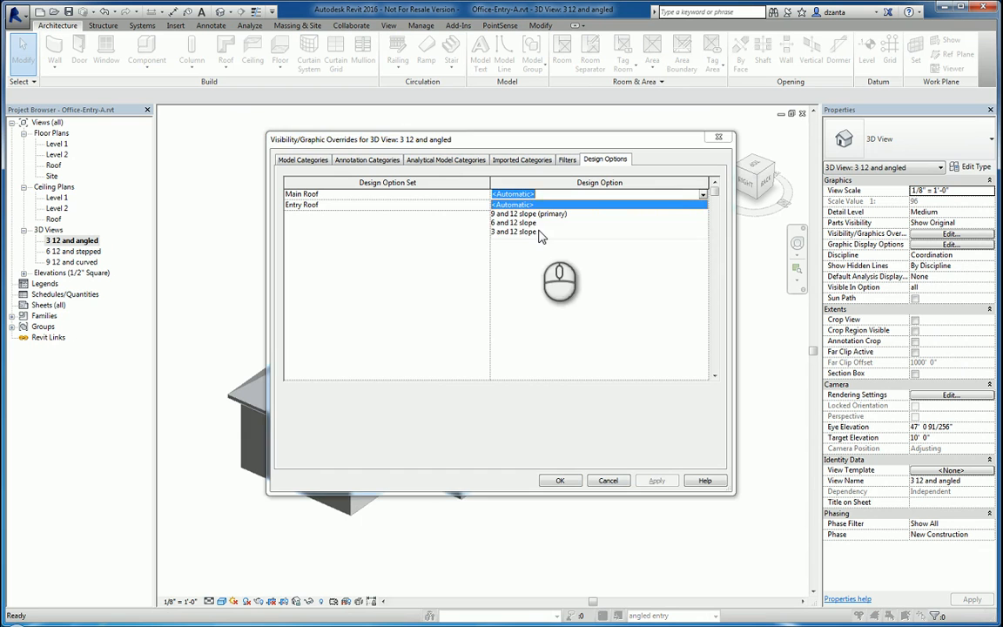
pyautogui.click(537, 231)
pyautogui.click(703, 206)
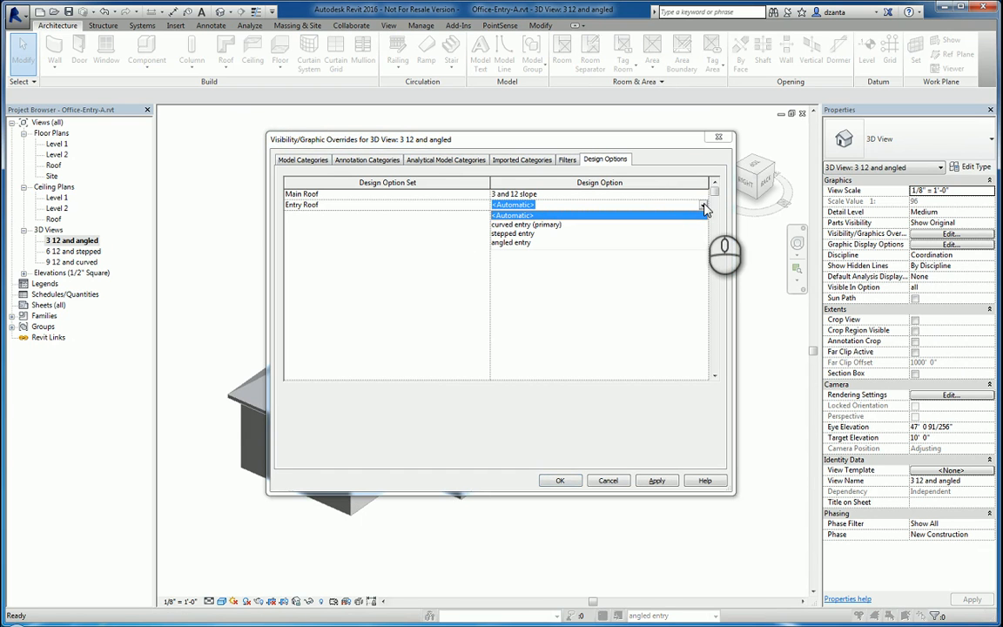
pyautogui.click(511, 243)
pyautogui.click(560, 480)
pyautogui.click(273, 219)
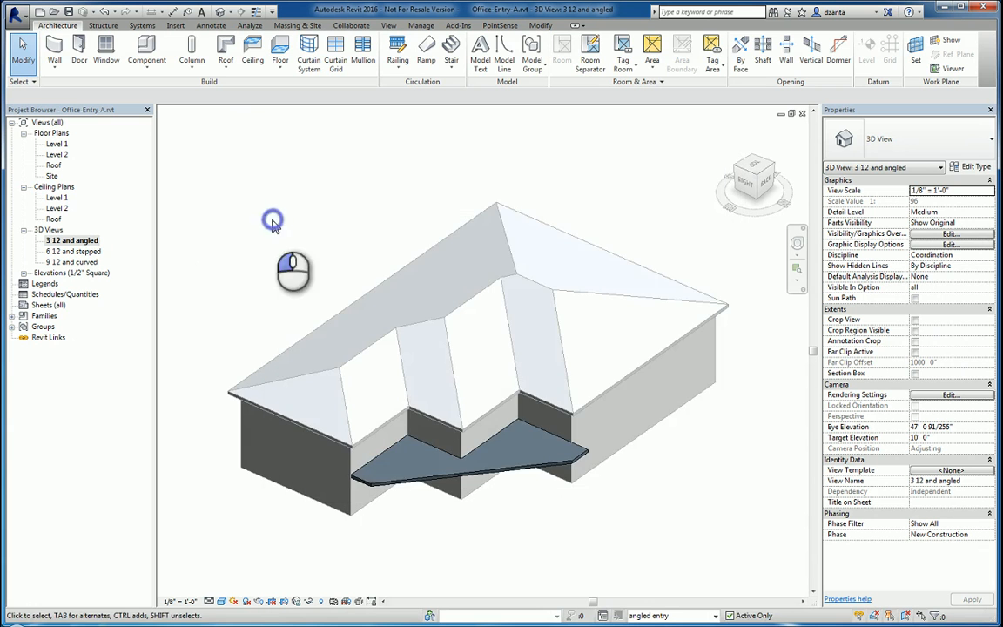
# - Open the "6 12 and stepped" view and override its design options to "6 and 12 slope" for Main Roof and "stepped entry" for Entry Roof
pyautogui.doubleClick(74, 251)
pyautogui.click(379, 206)
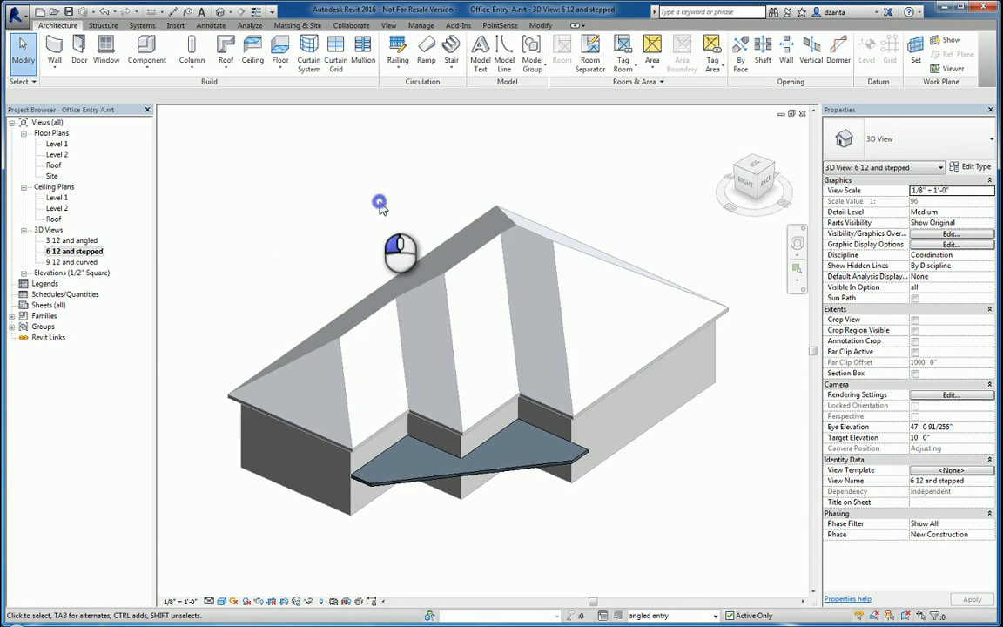
pyautogui.press('v')
pyautogui.press('g')
pyautogui.click(605, 159)
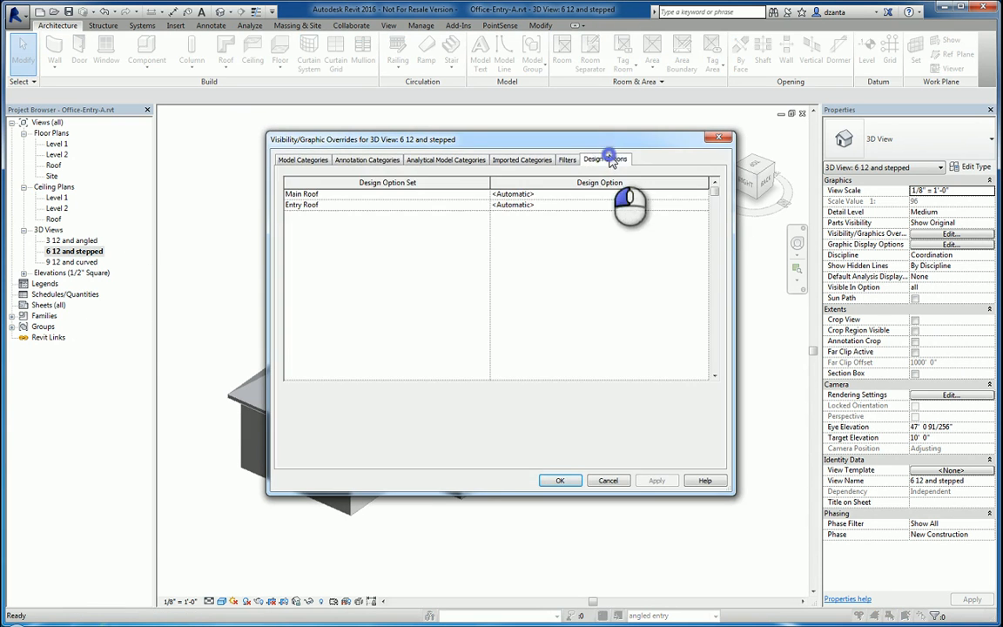
pyautogui.click(703, 195)
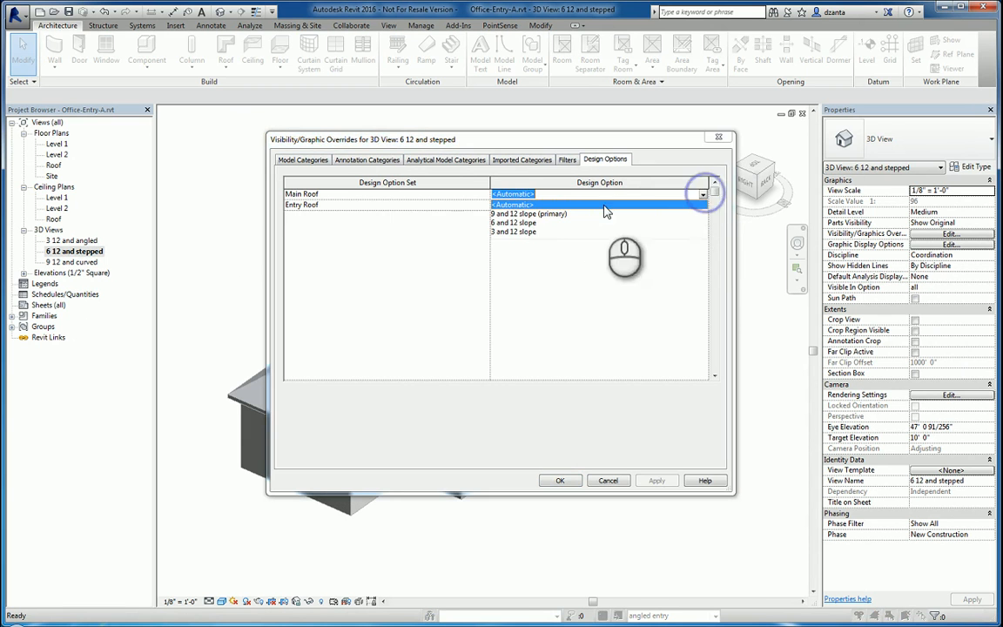
pyautogui.click(519, 214)
pyautogui.click(702, 205)
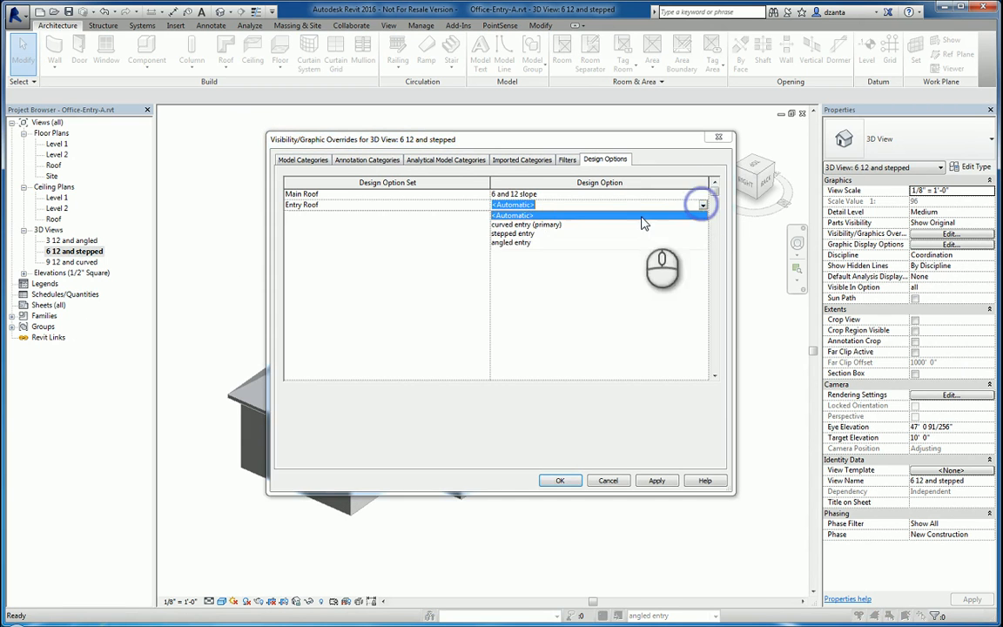
pyautogui.click(501, 233)
pyautogui.click(557, 481)
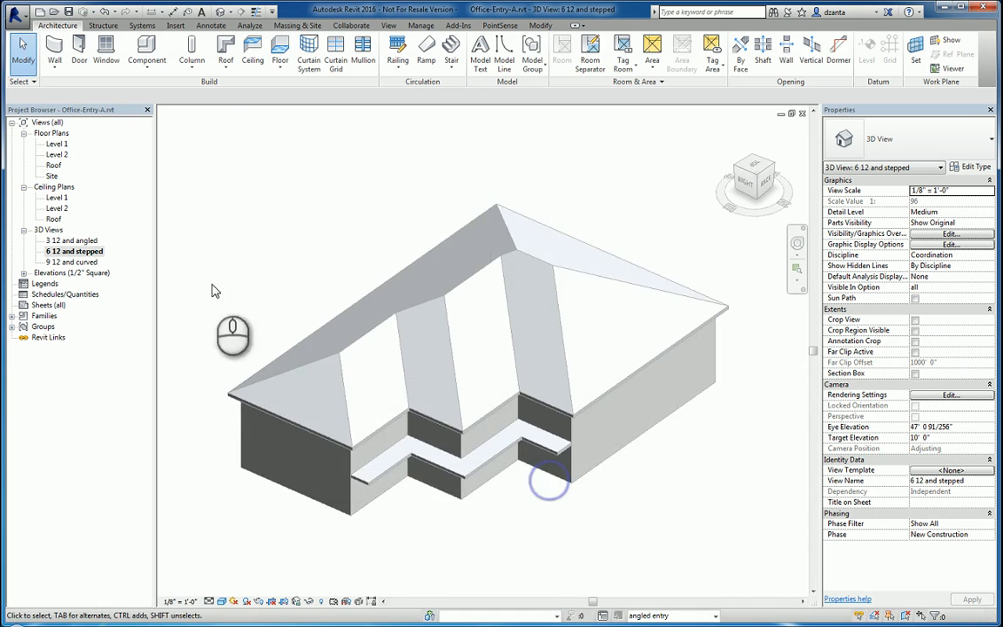
# - Open the "9 12 and curved" view and override its design options to "9 and 12 slope" for Main Roof and "curved entry" for Entry Roof
pyautogui.doubleClick(73, 262)
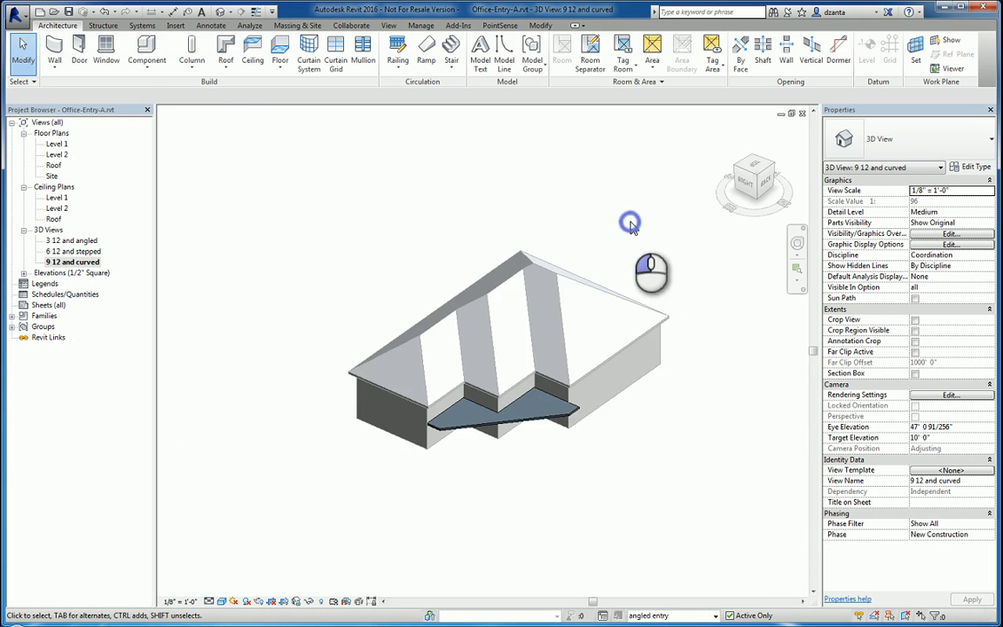
pyautogui.press('v')
pyautogui.press('v')
pyautogui.click(606, 161)
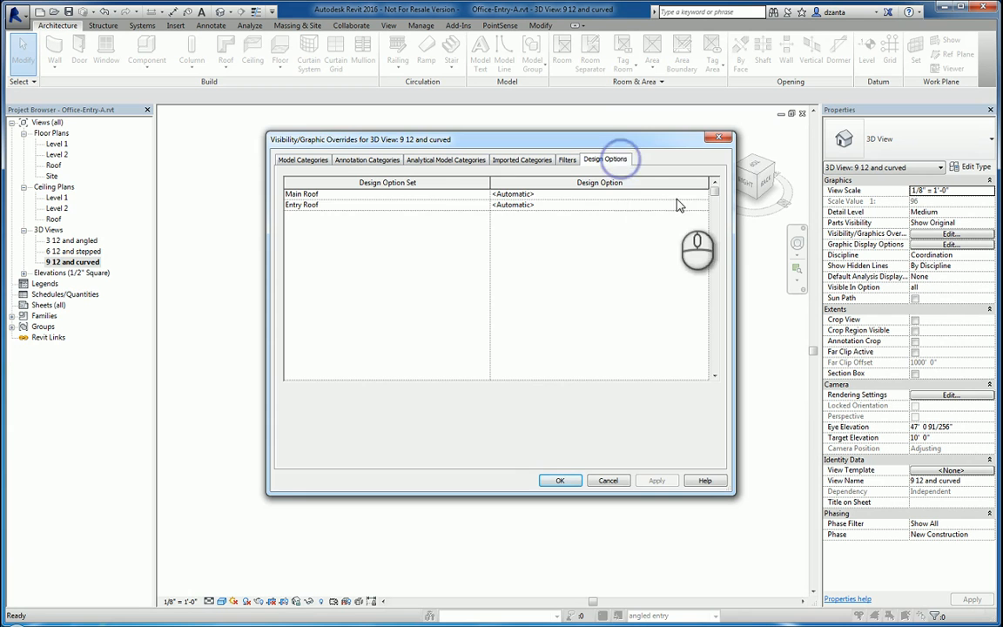
pyautogui.click(702, 195)
pyautogui.click(533, 214)
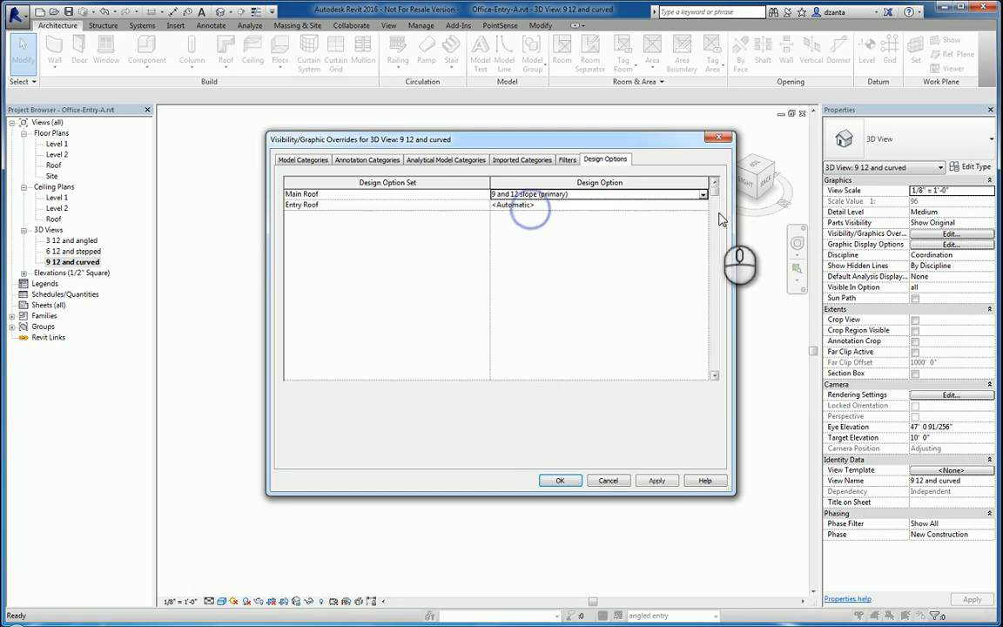
pyautogui.click(703, 204)
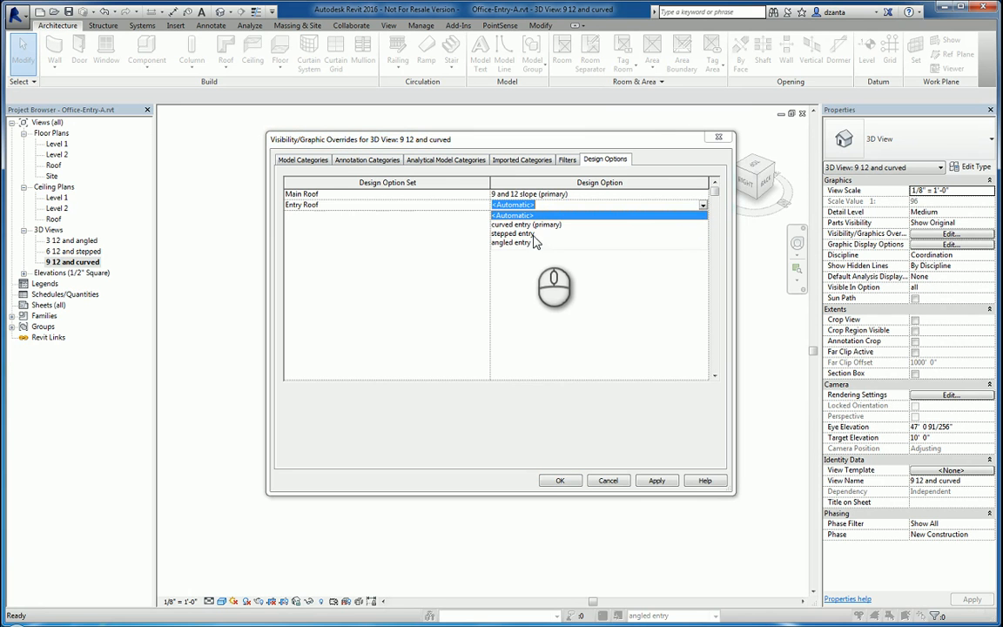
pyautogui.click(527, 225)
pyautogui.click(549, 479)
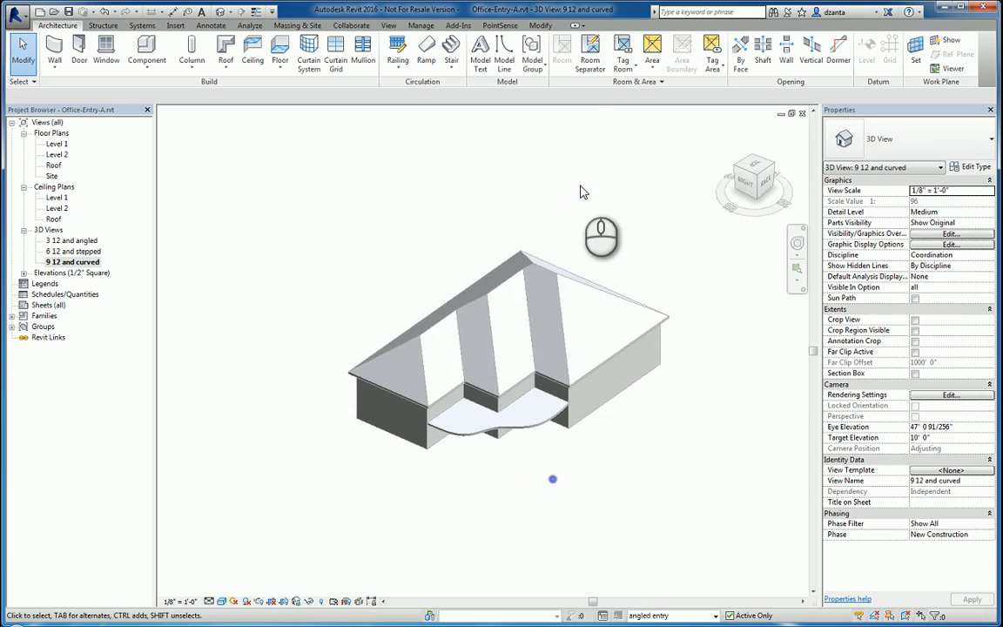
# - Tile the open views, close the three floor plan windows, and retile so only the three 3D views share the drawing area
pyautogui.press('w')
pyautogui.press('t')
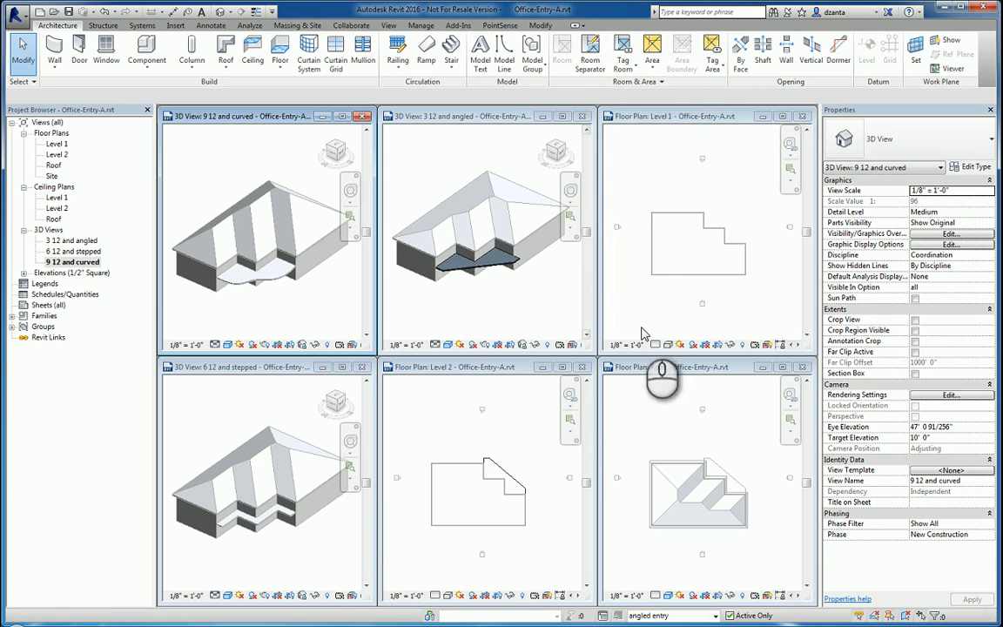
pyautogui.click(802, 116)
pyautogui.click(802, 367)
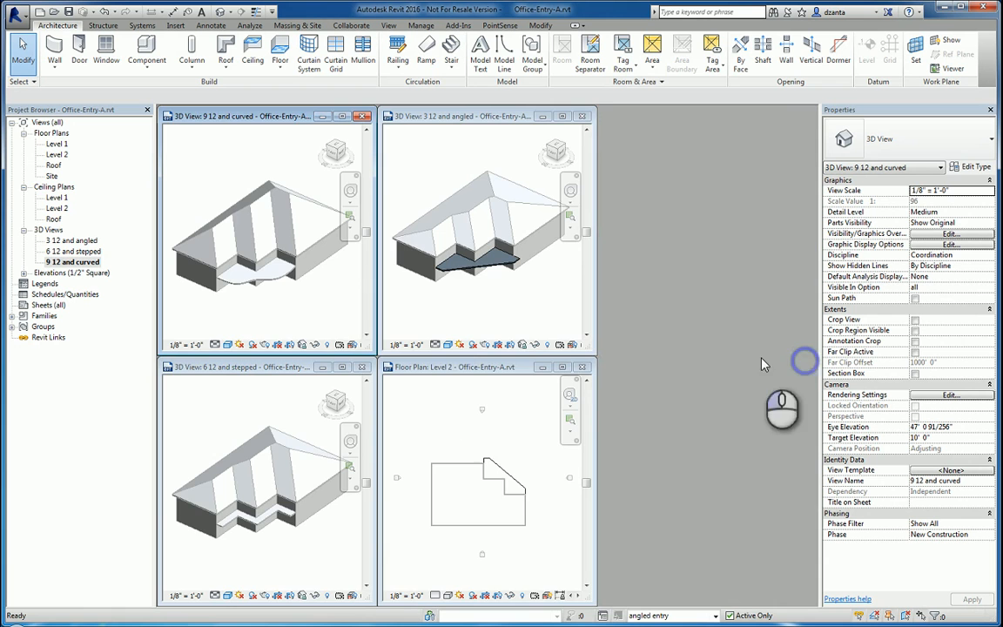
pyautogui.click(582, 367)
pyautogui.press('w')
pyautogui.press('t')
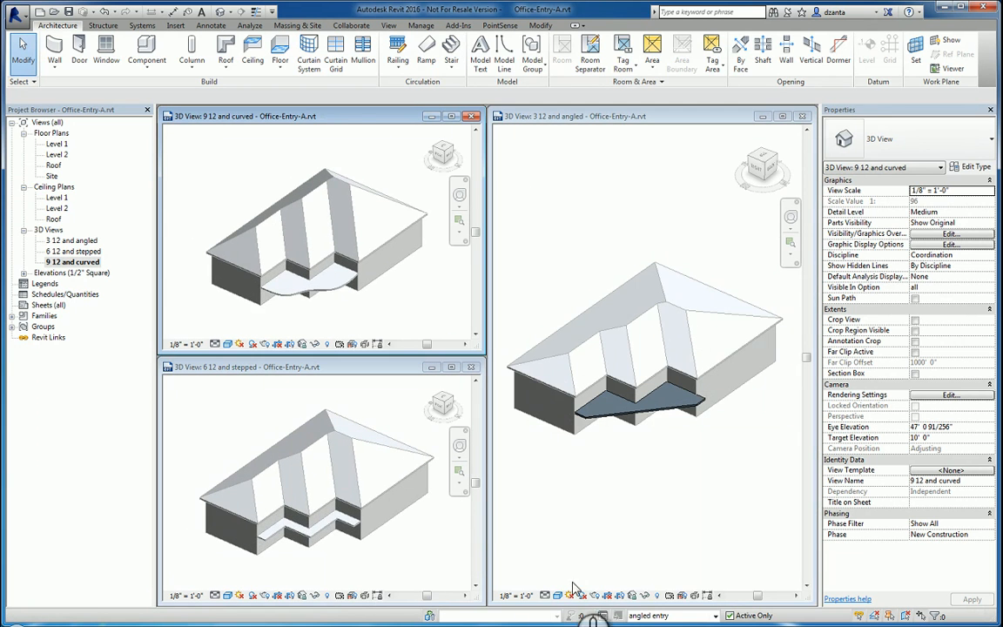
# - Return to the Main Model and make "6 and 12 slope" and "stepped entry" the primary options of their sets
pyautogui.click(710, 616)
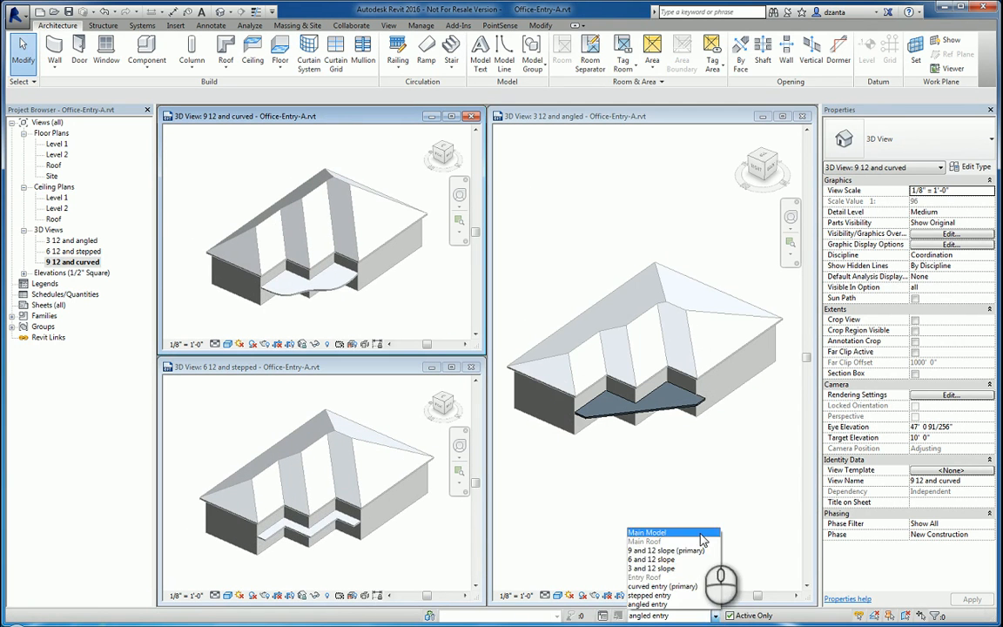
pyautogui.click(701, 533)
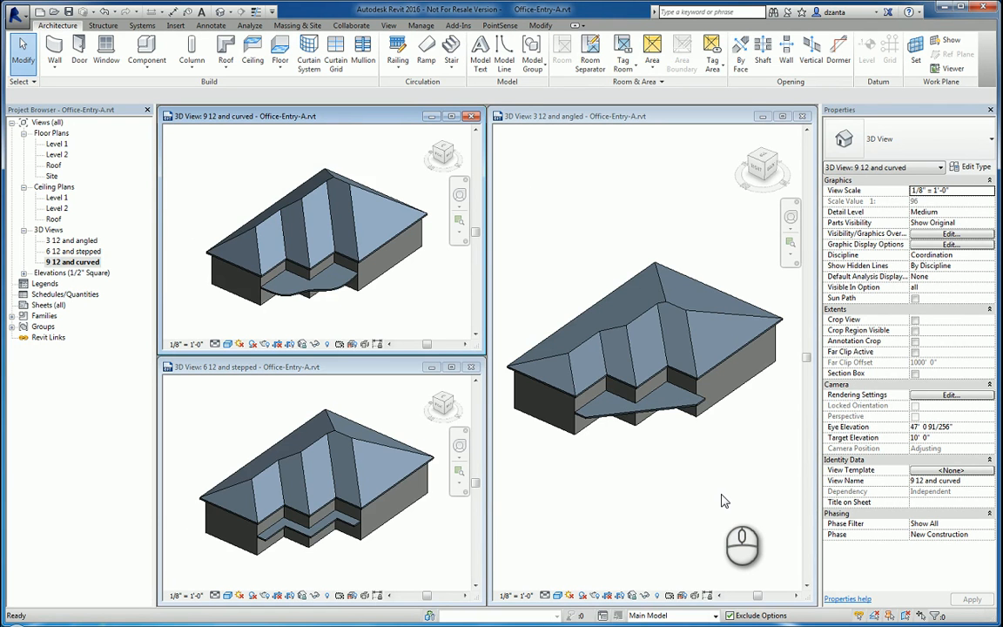
pyautogui.click(608, 616)
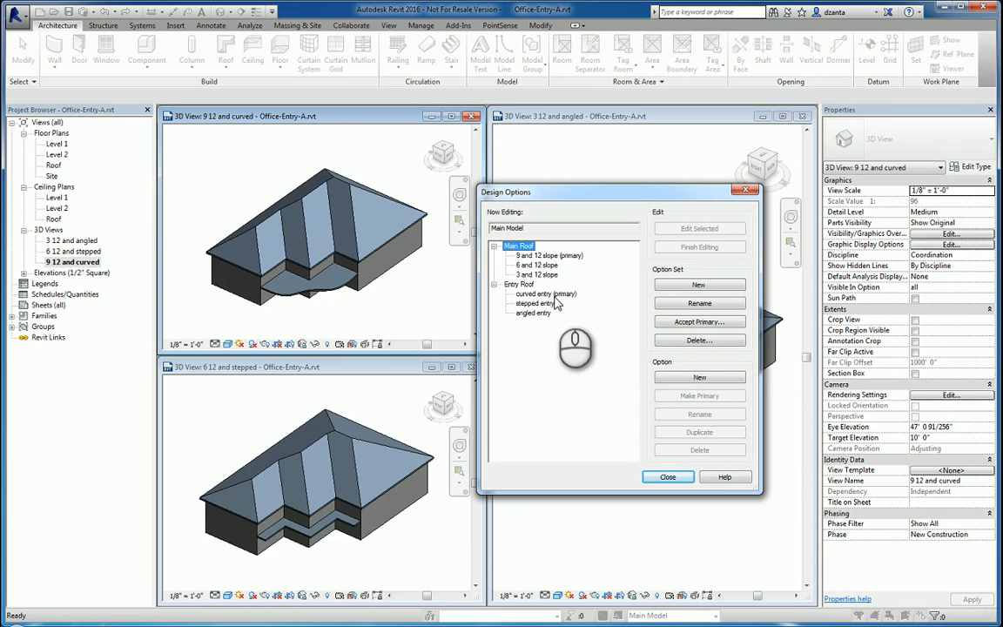
pyautogui.click(540, 265)
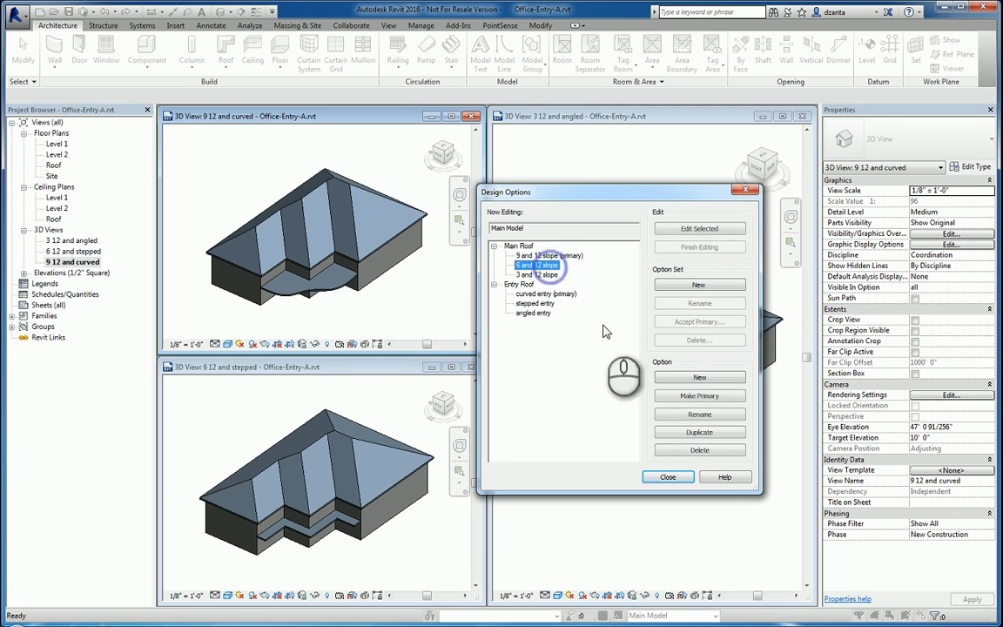
pyautogui.click(707, 397)
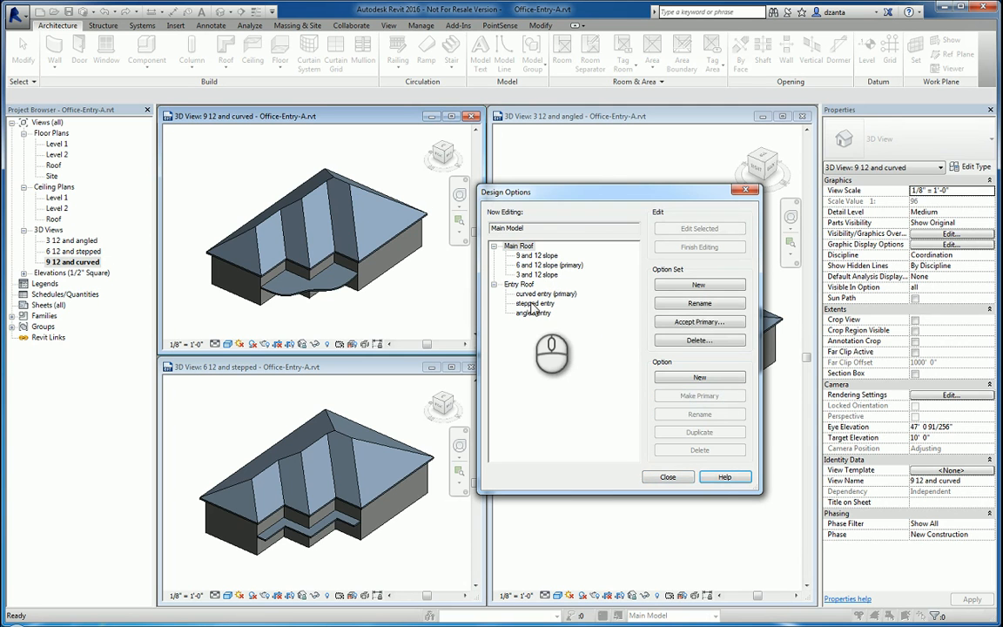
pyautogui.click(534, 304)
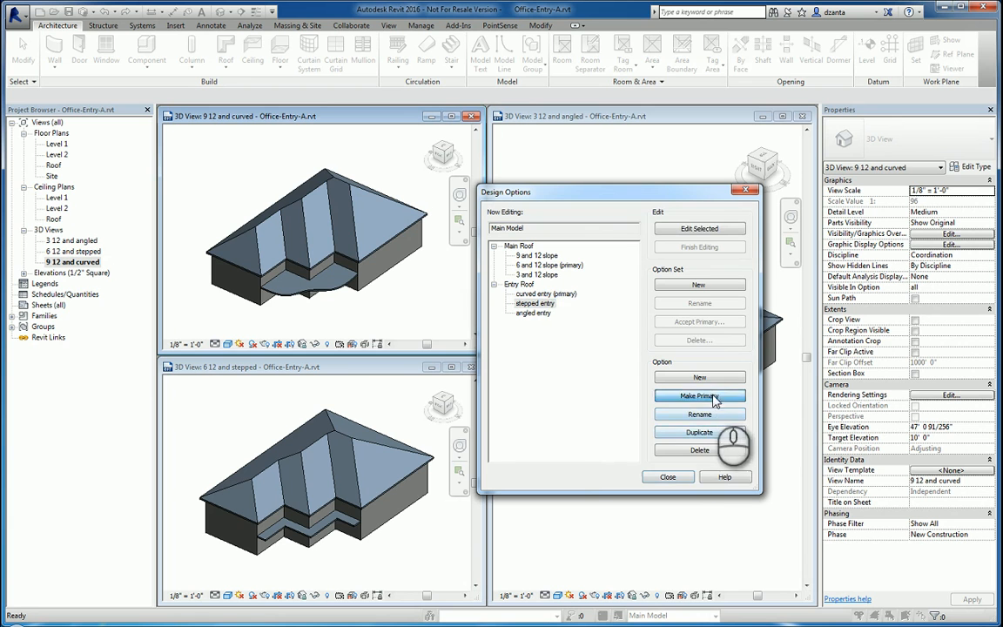
pyautogui.click(699, 397)
# - Delete the "3 and 12 slope" and "curved entry" design options together with their dedicated 3D views
pyautogui.click(547, 275)
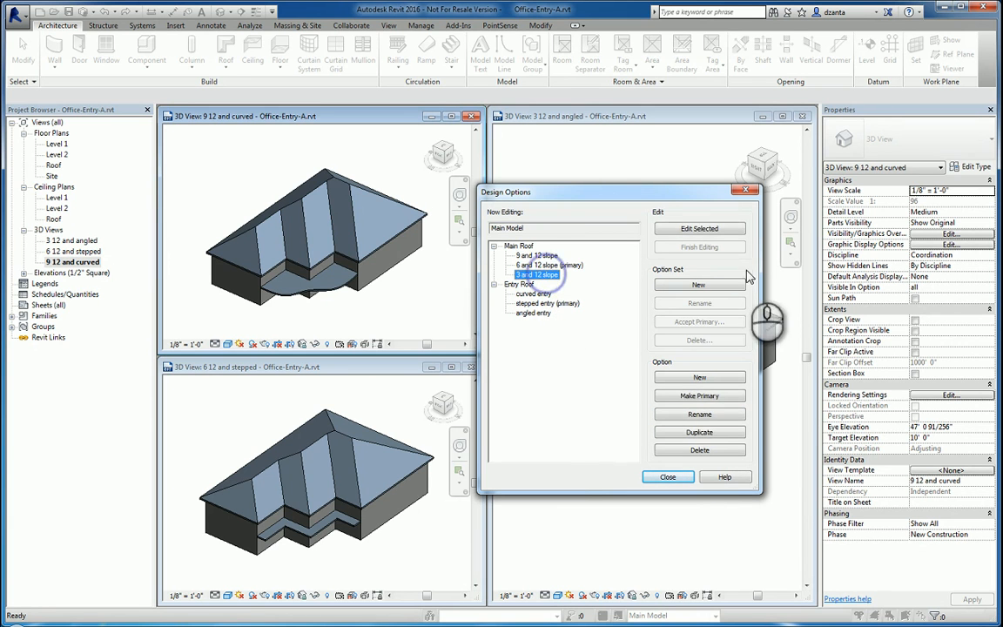
pyautogui.click(699, 450)
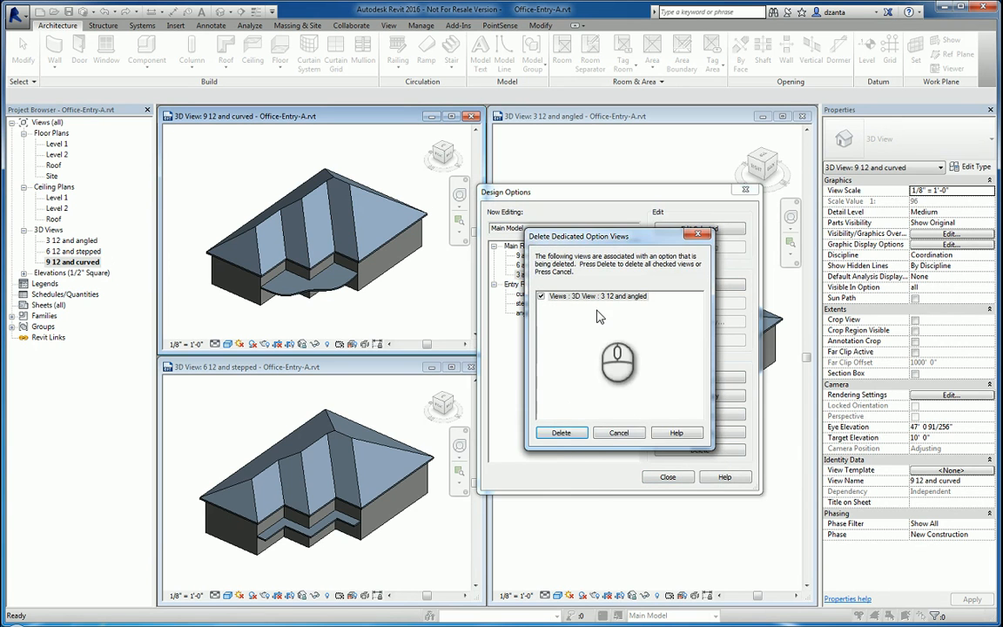
pyautogui.click(561, 433)
pyautogui.click(535, 285)
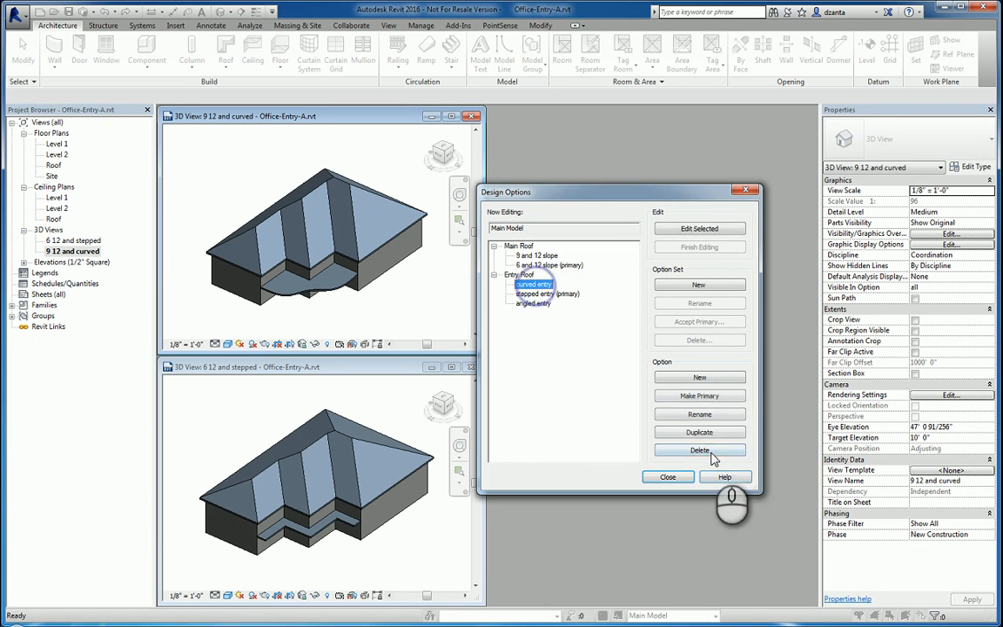
pyautogui.click(700, 450)
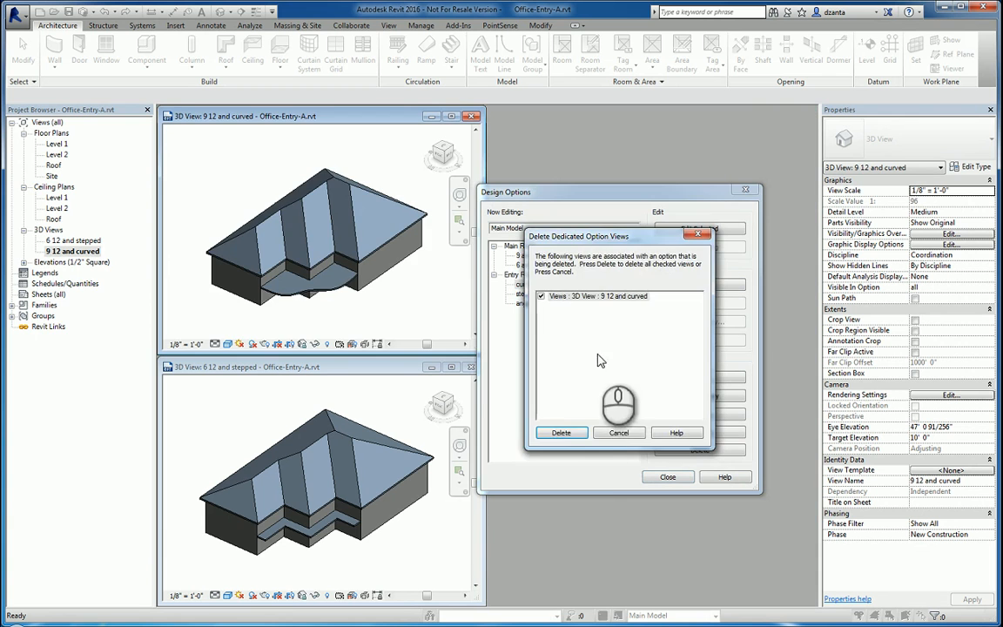
pyautogui.click(561, 433)
# - Delete the remaining non-primary options, "9 and 12 slope" and "angled entry", and finish managing the design options
pyautogui.click(534, 256)
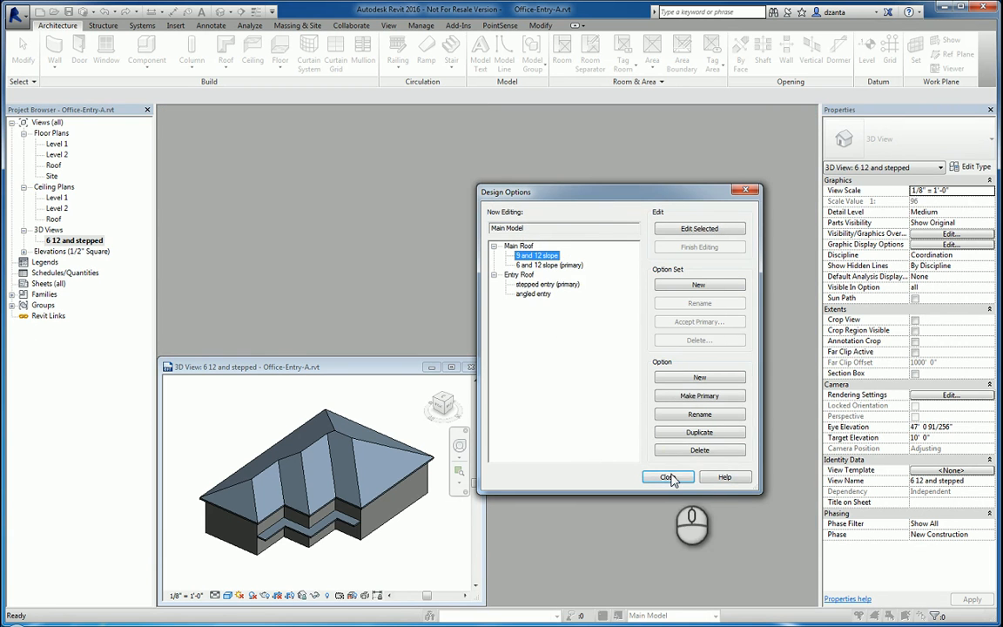
pyautogui.click(699, 451)
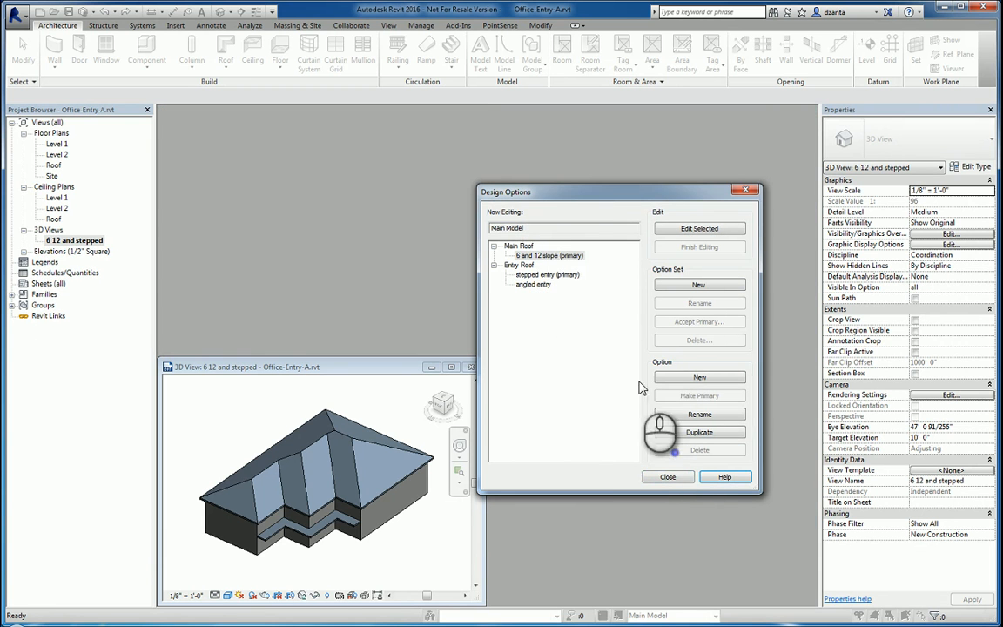
pyautogui.click(534, 284)
pyautogui.click(685, 450)
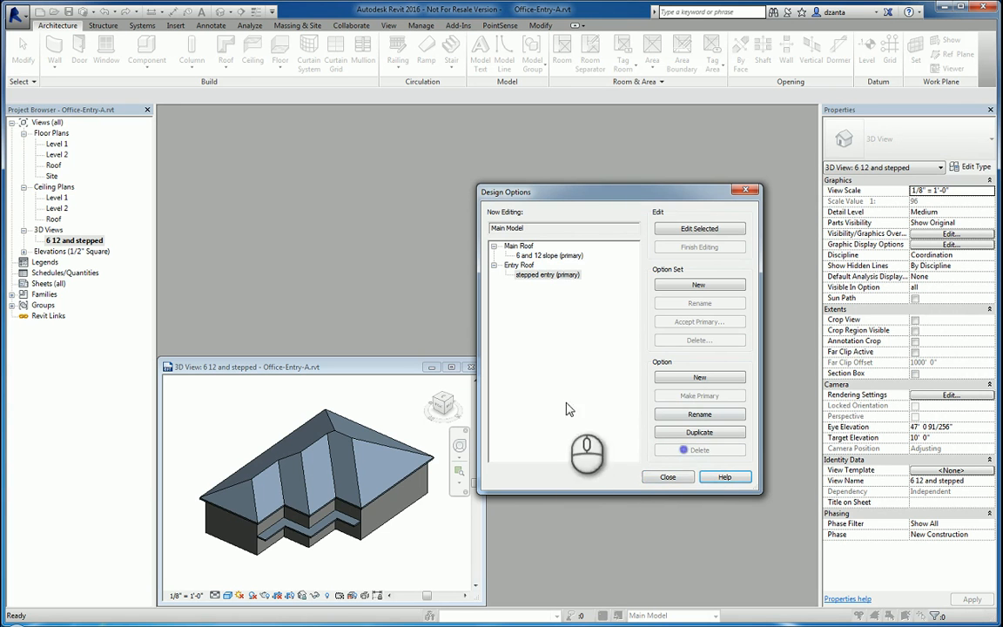
pyautogui.click(662, 477)
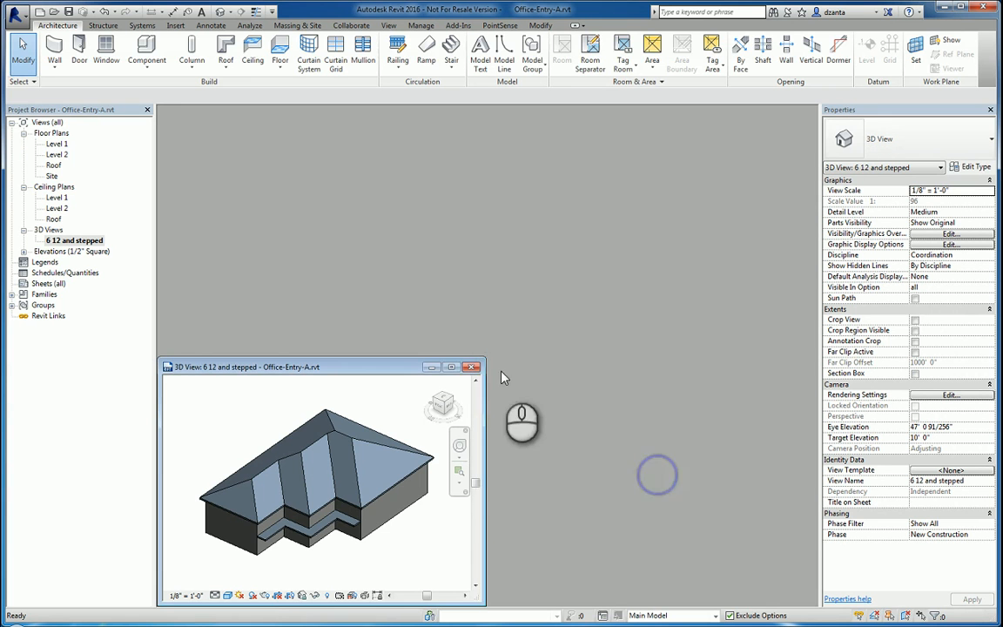
# - Maximize the "6 12 and stepped" 3D view and examine the building with its chosen main and entry roofs
pyautogui.click(451, 366)
pyautogui.moveTo(479, 356); pyautogui.dragTo(422, 279, button='middle')
pyautogui.scroll(3, 422, 278)
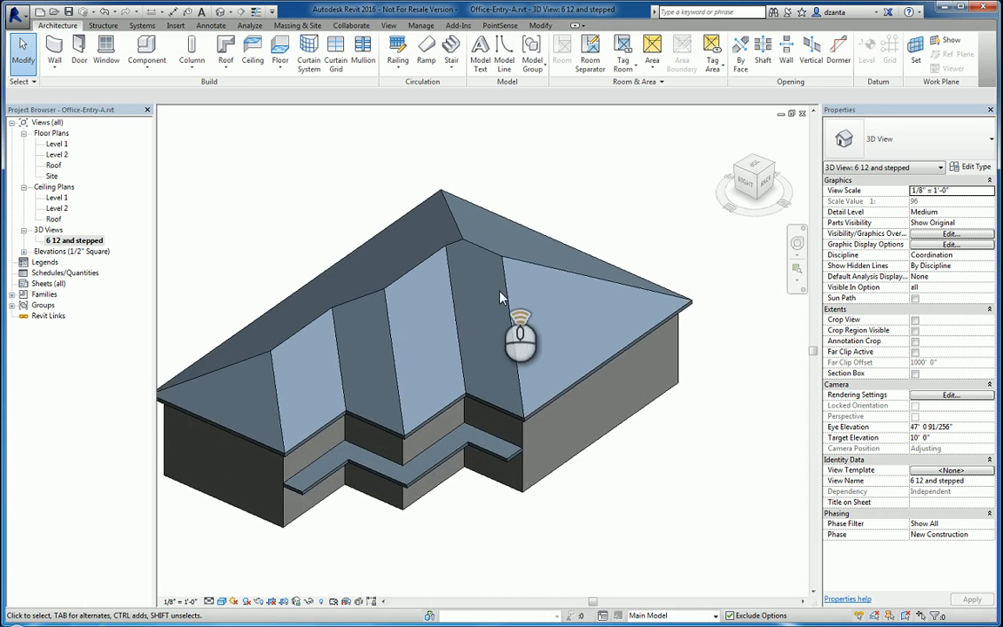
pyautogui.moveTo(506, 425); pyautogui.dragTo(562, 370, button='middle')
pyautogui.moveTo(581, 422); pyautogui.dragTo(615, 467, button='middle')
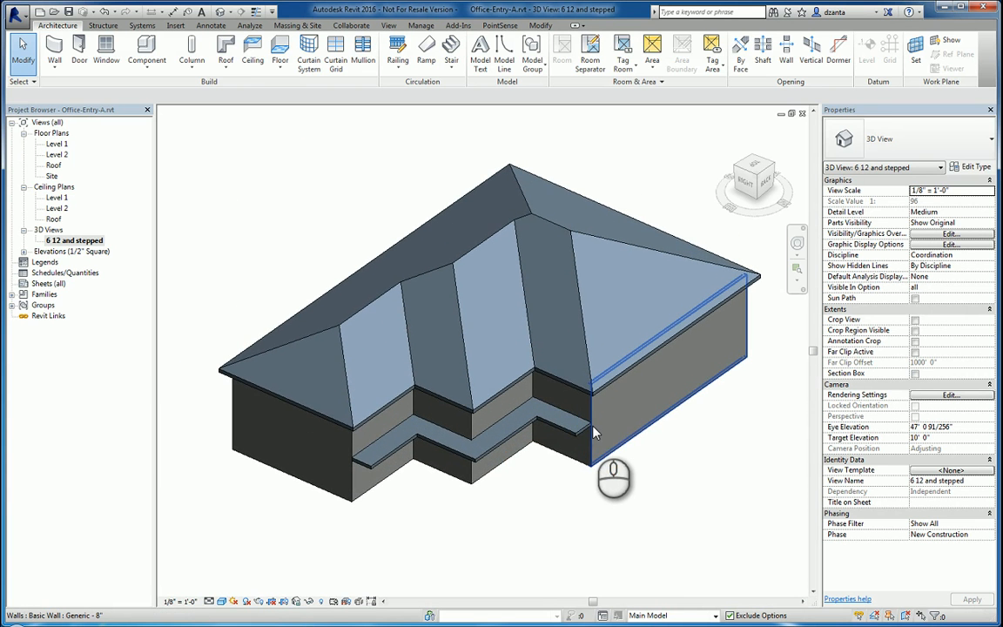